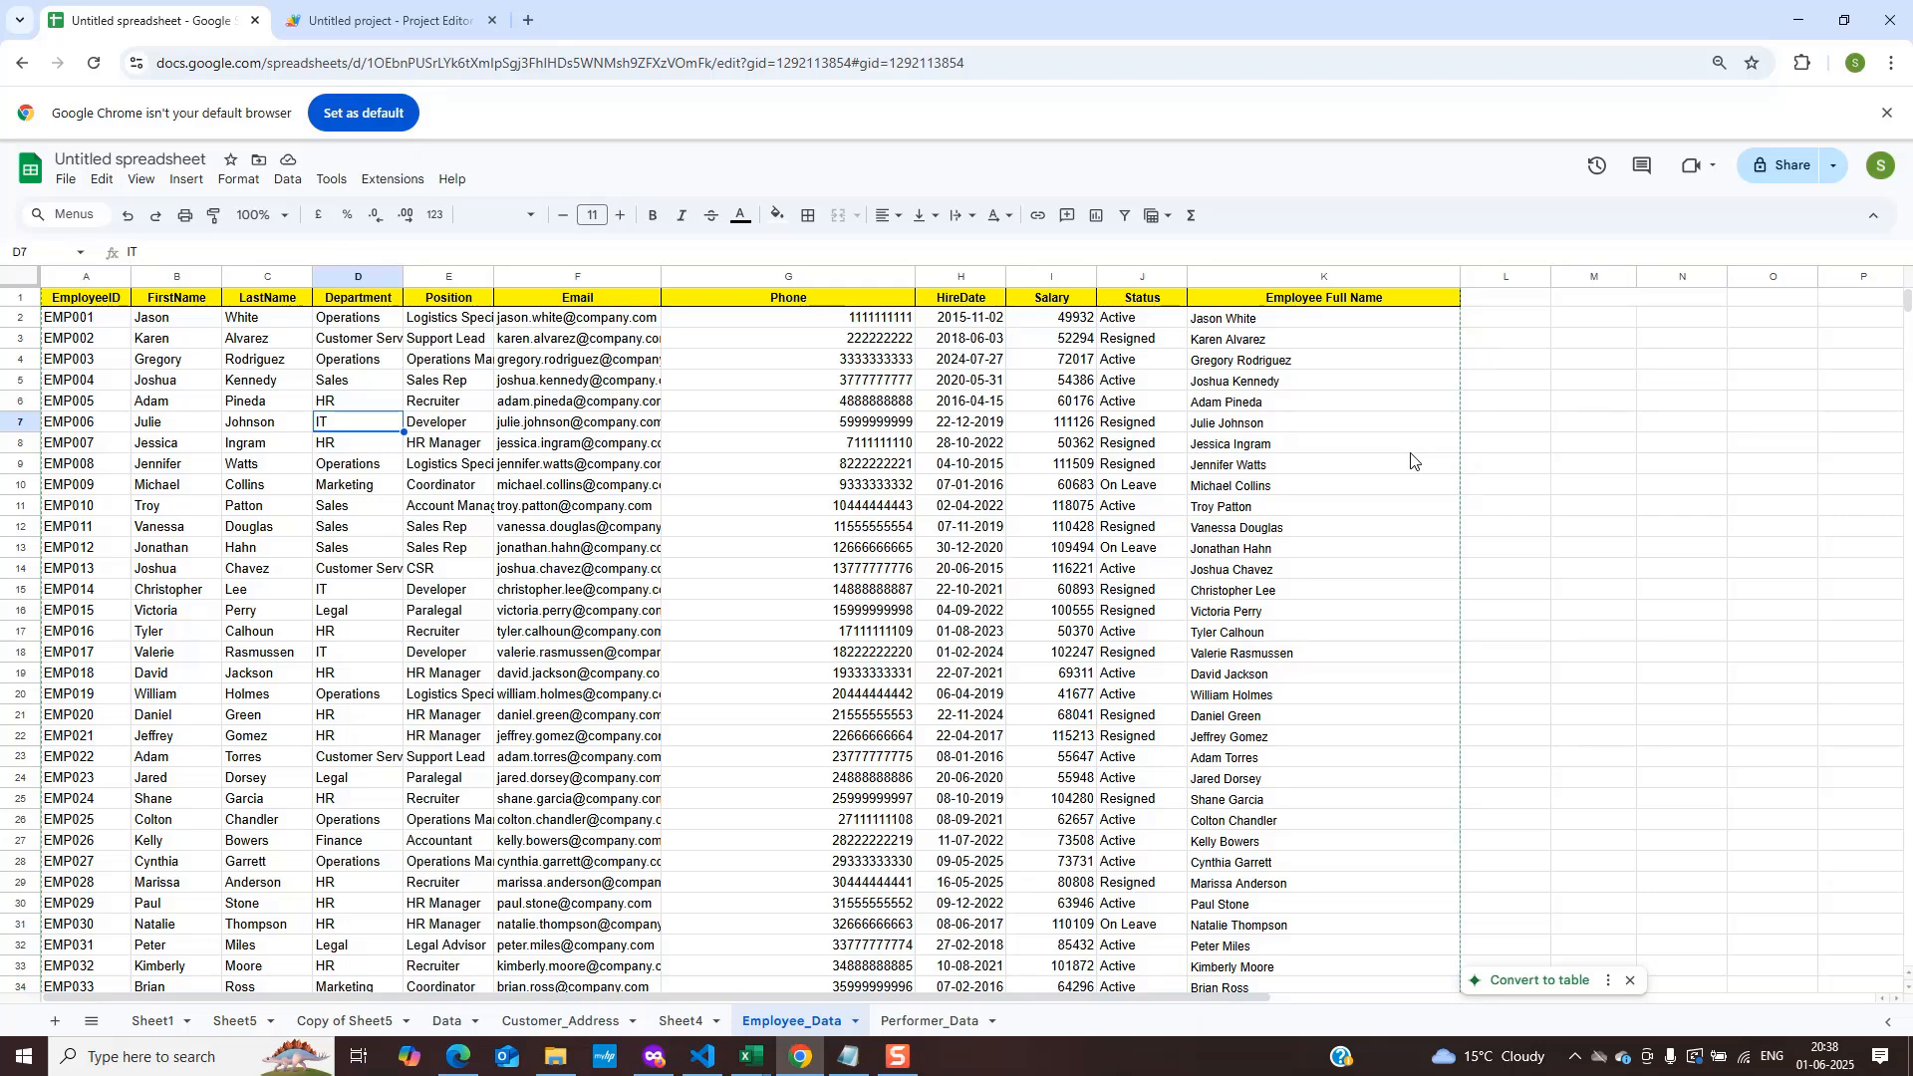
Enter in merged cell M1:N1 the request "I have Deparetments in column D can you provide me distinct deparments".
click(1640, 306)
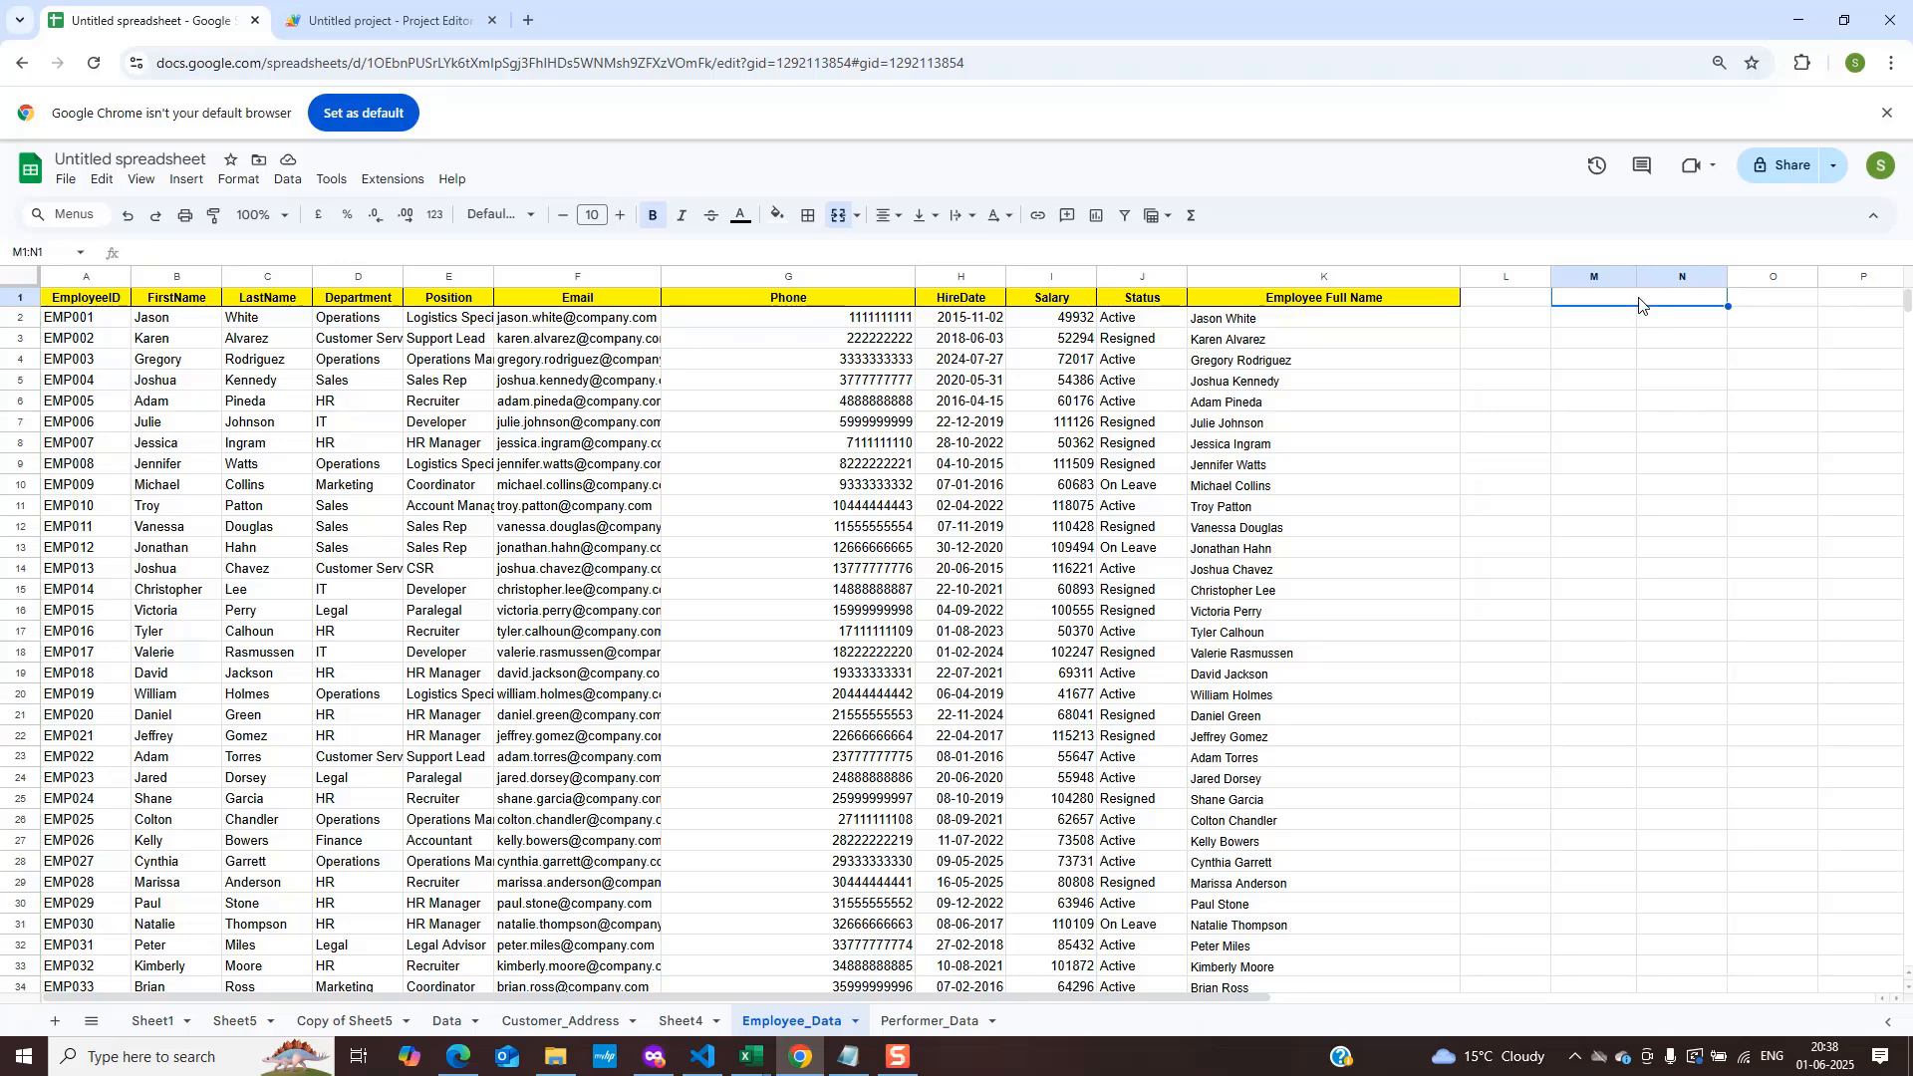
text(I have Deparet)
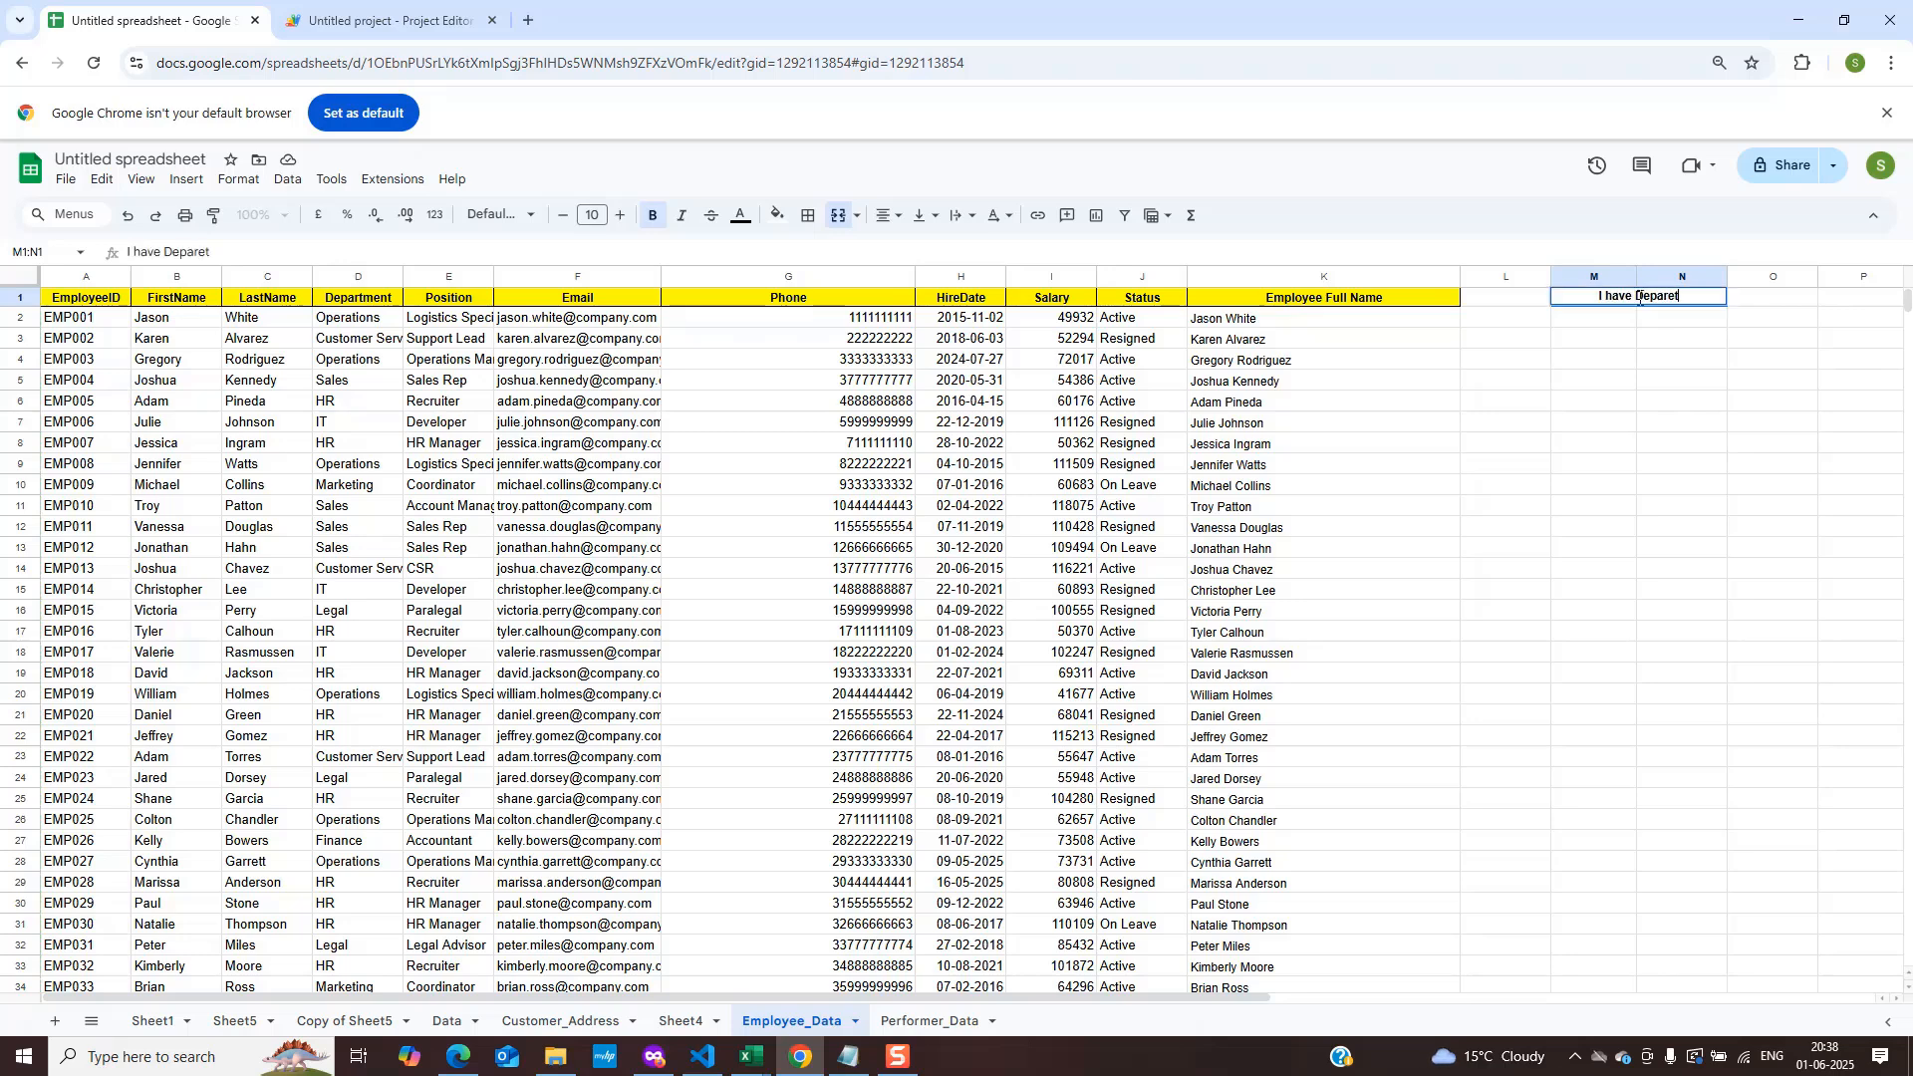
text(ment sin colum)
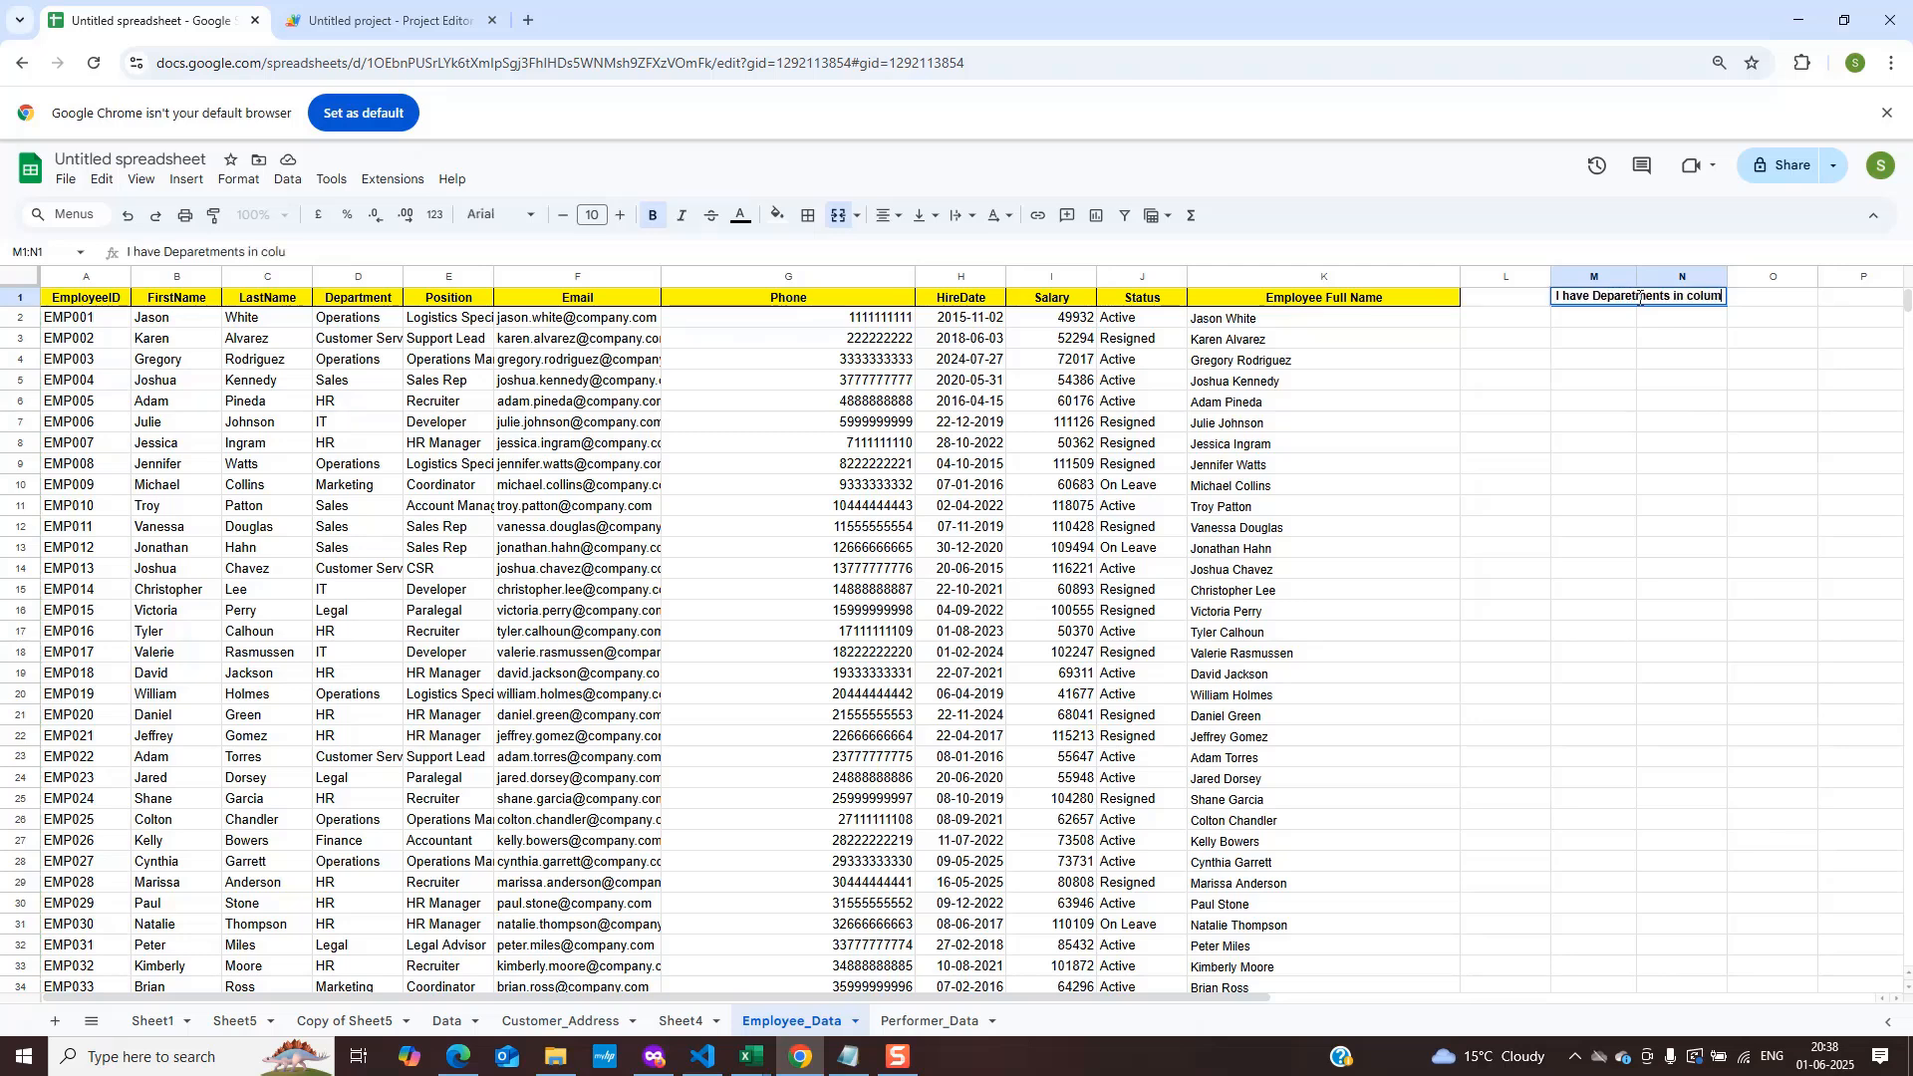
text(n D can y)
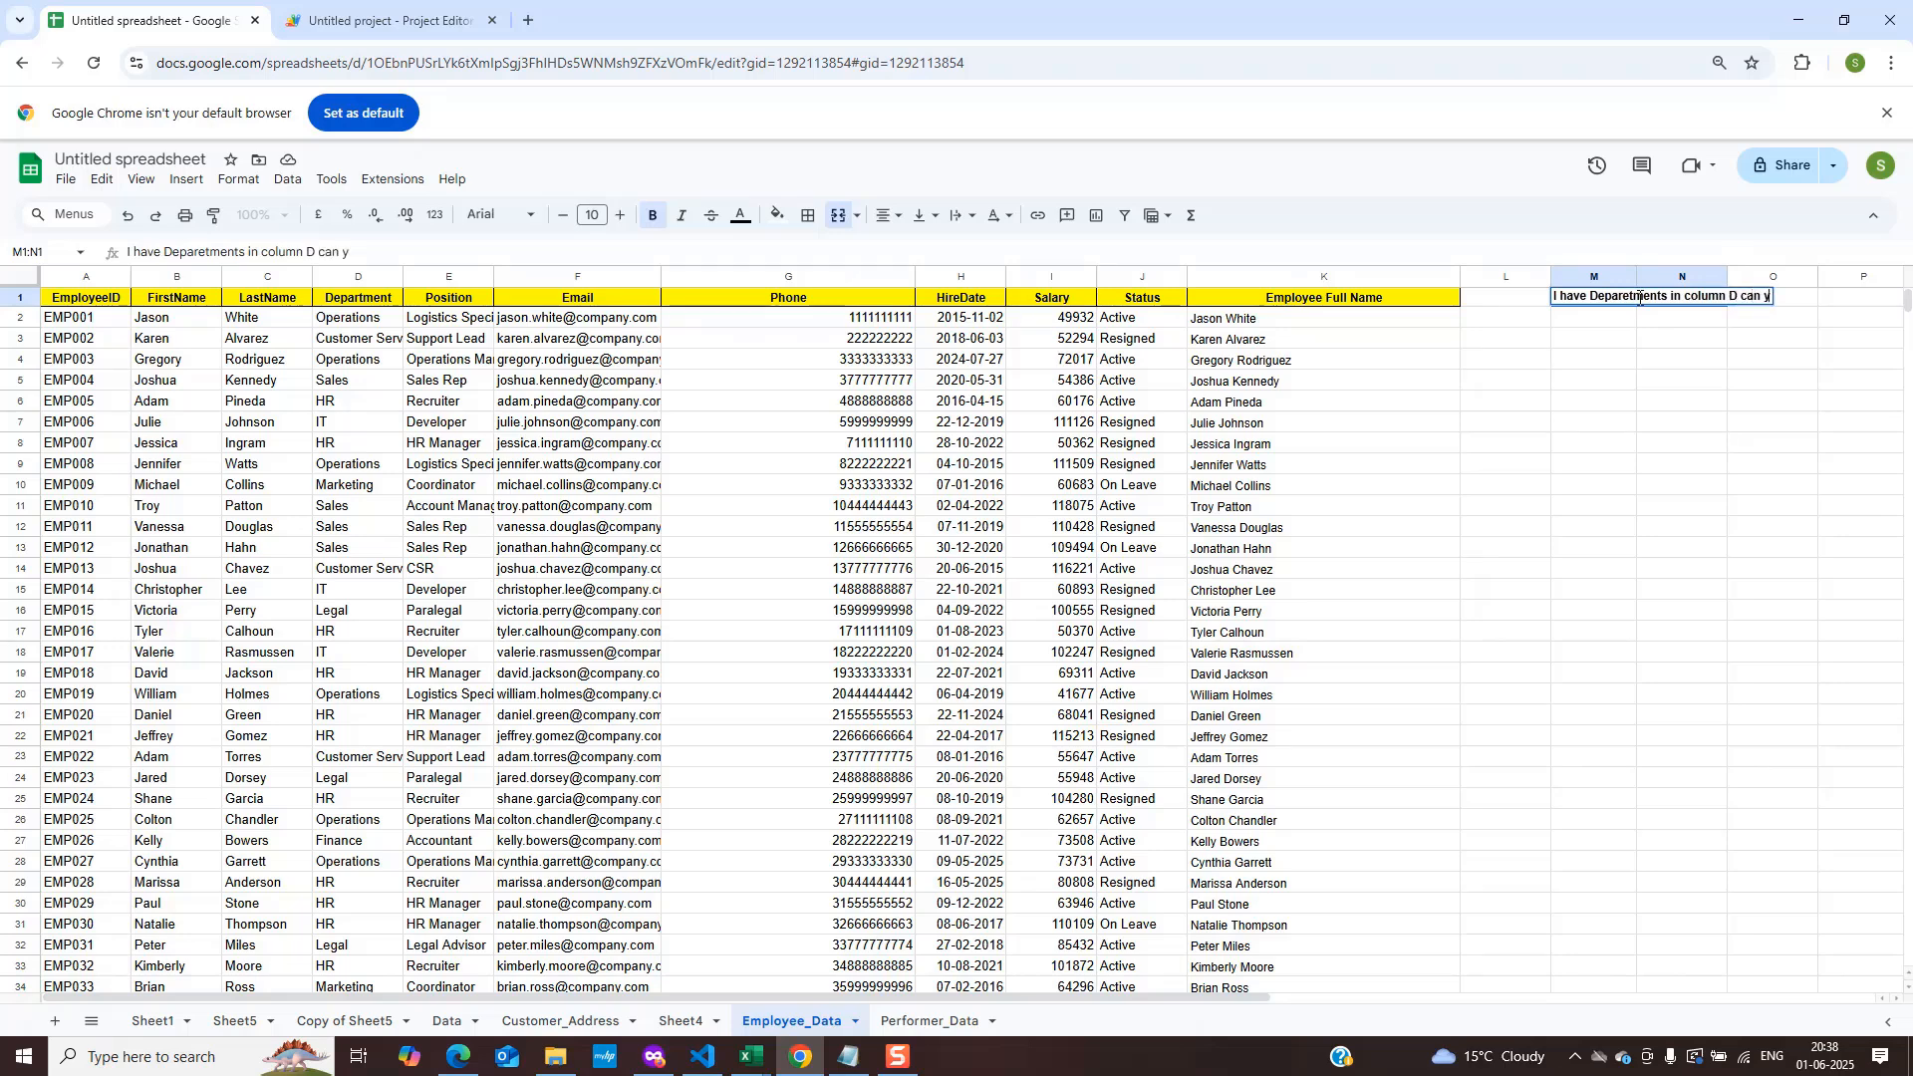
text(ou provide me )
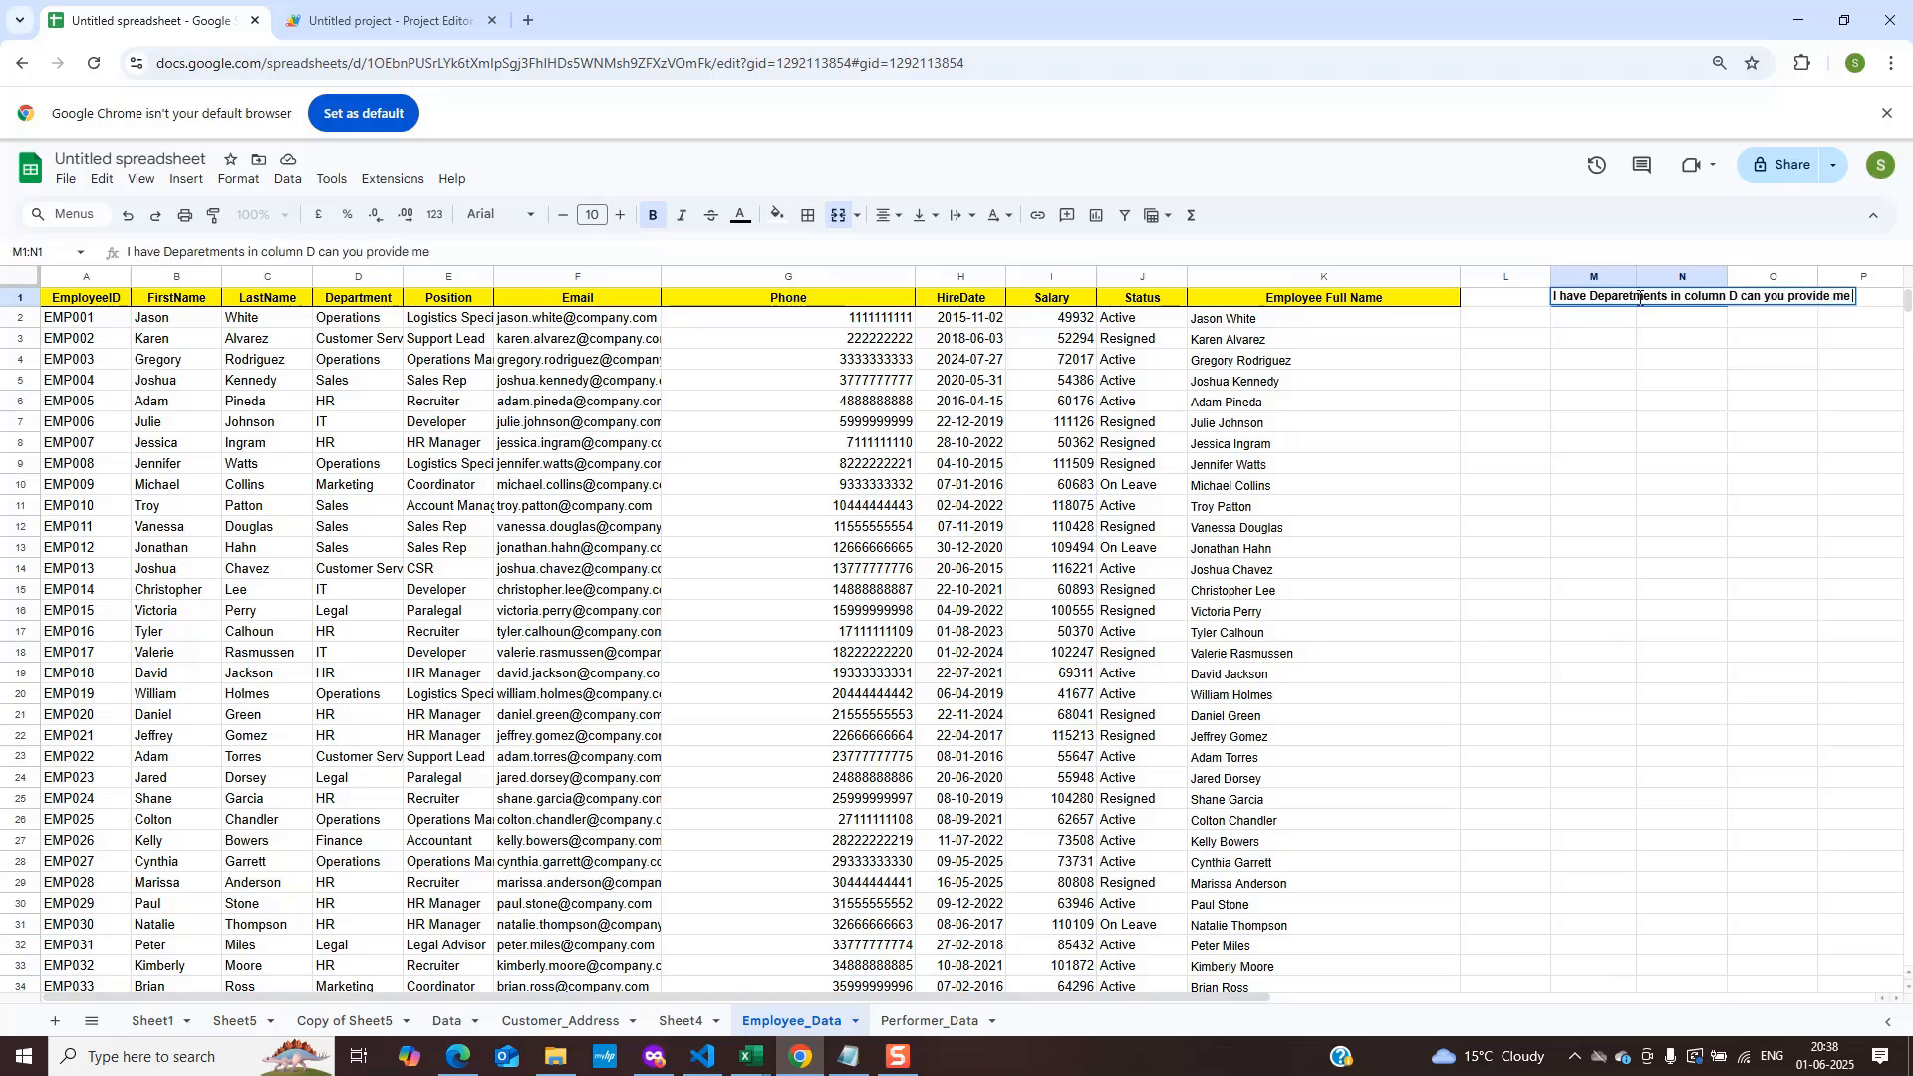
text(distinct deparments)
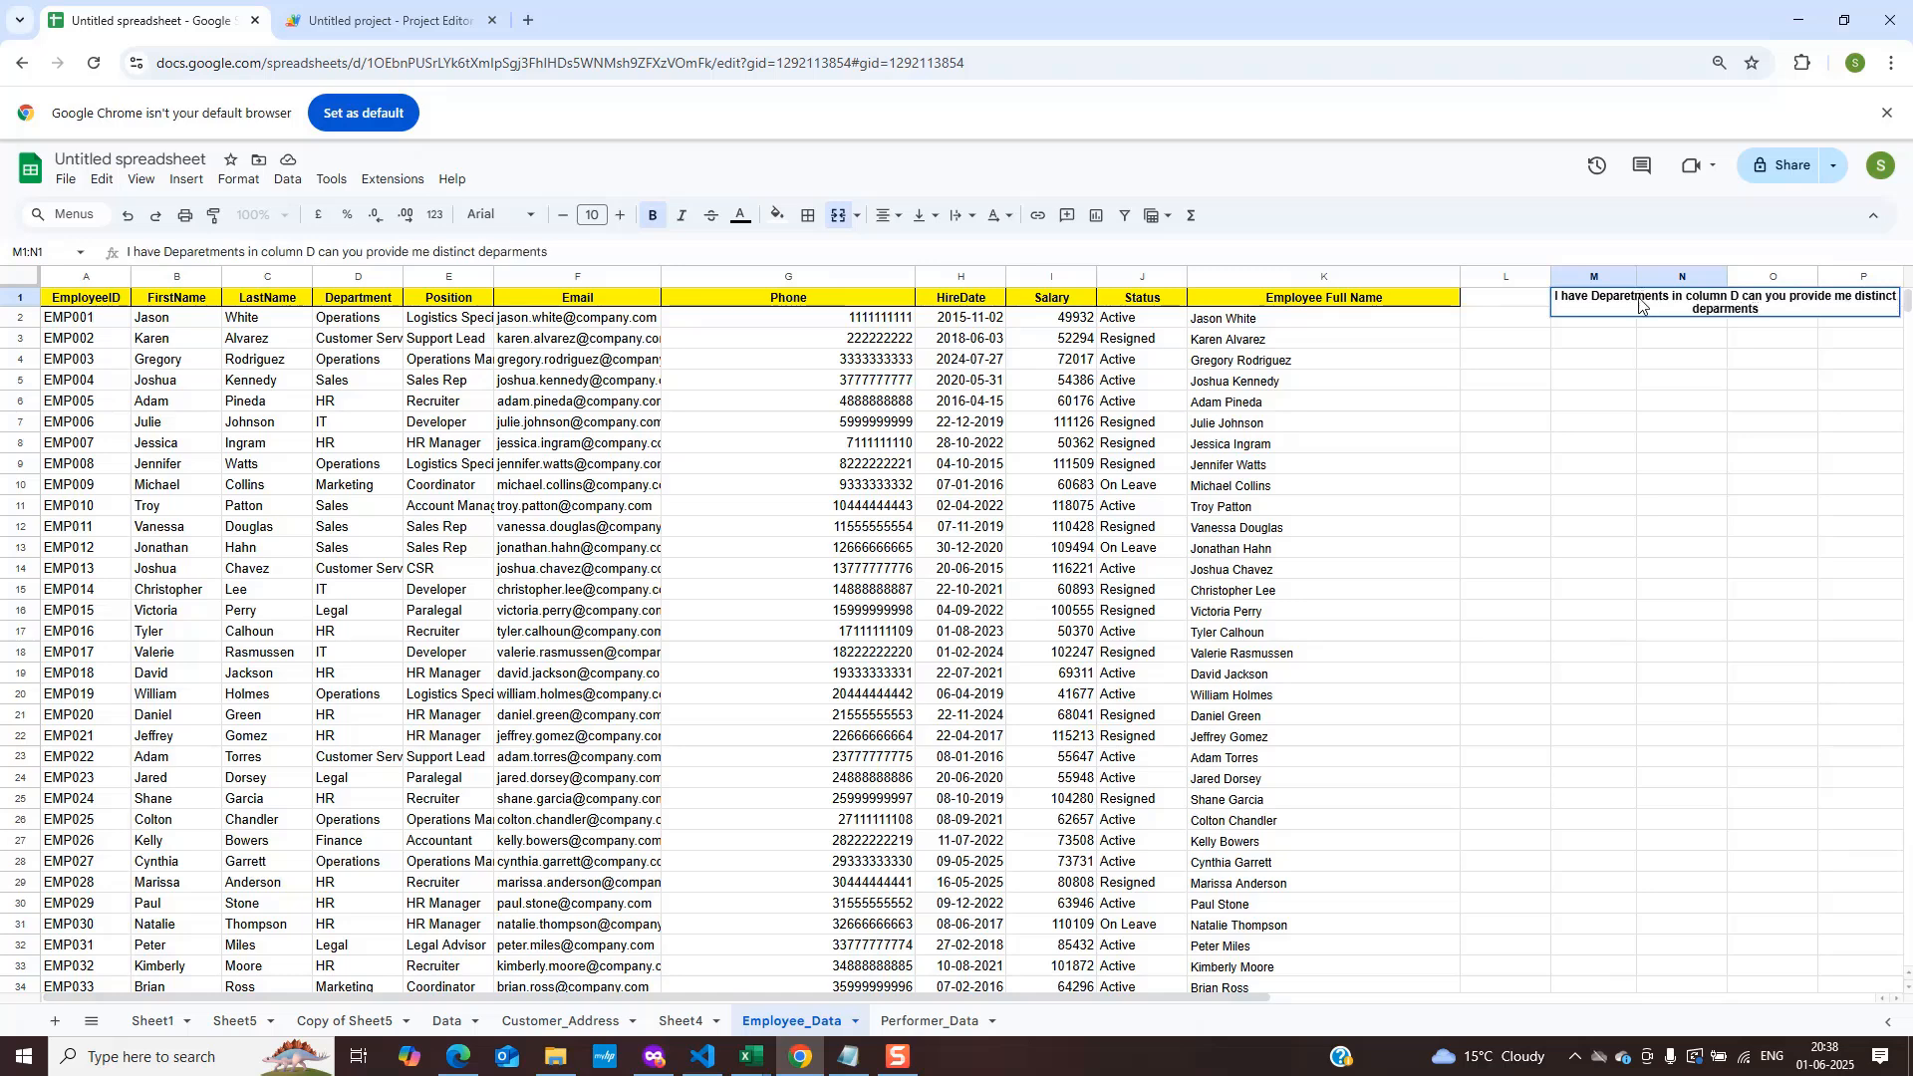
key(Return)
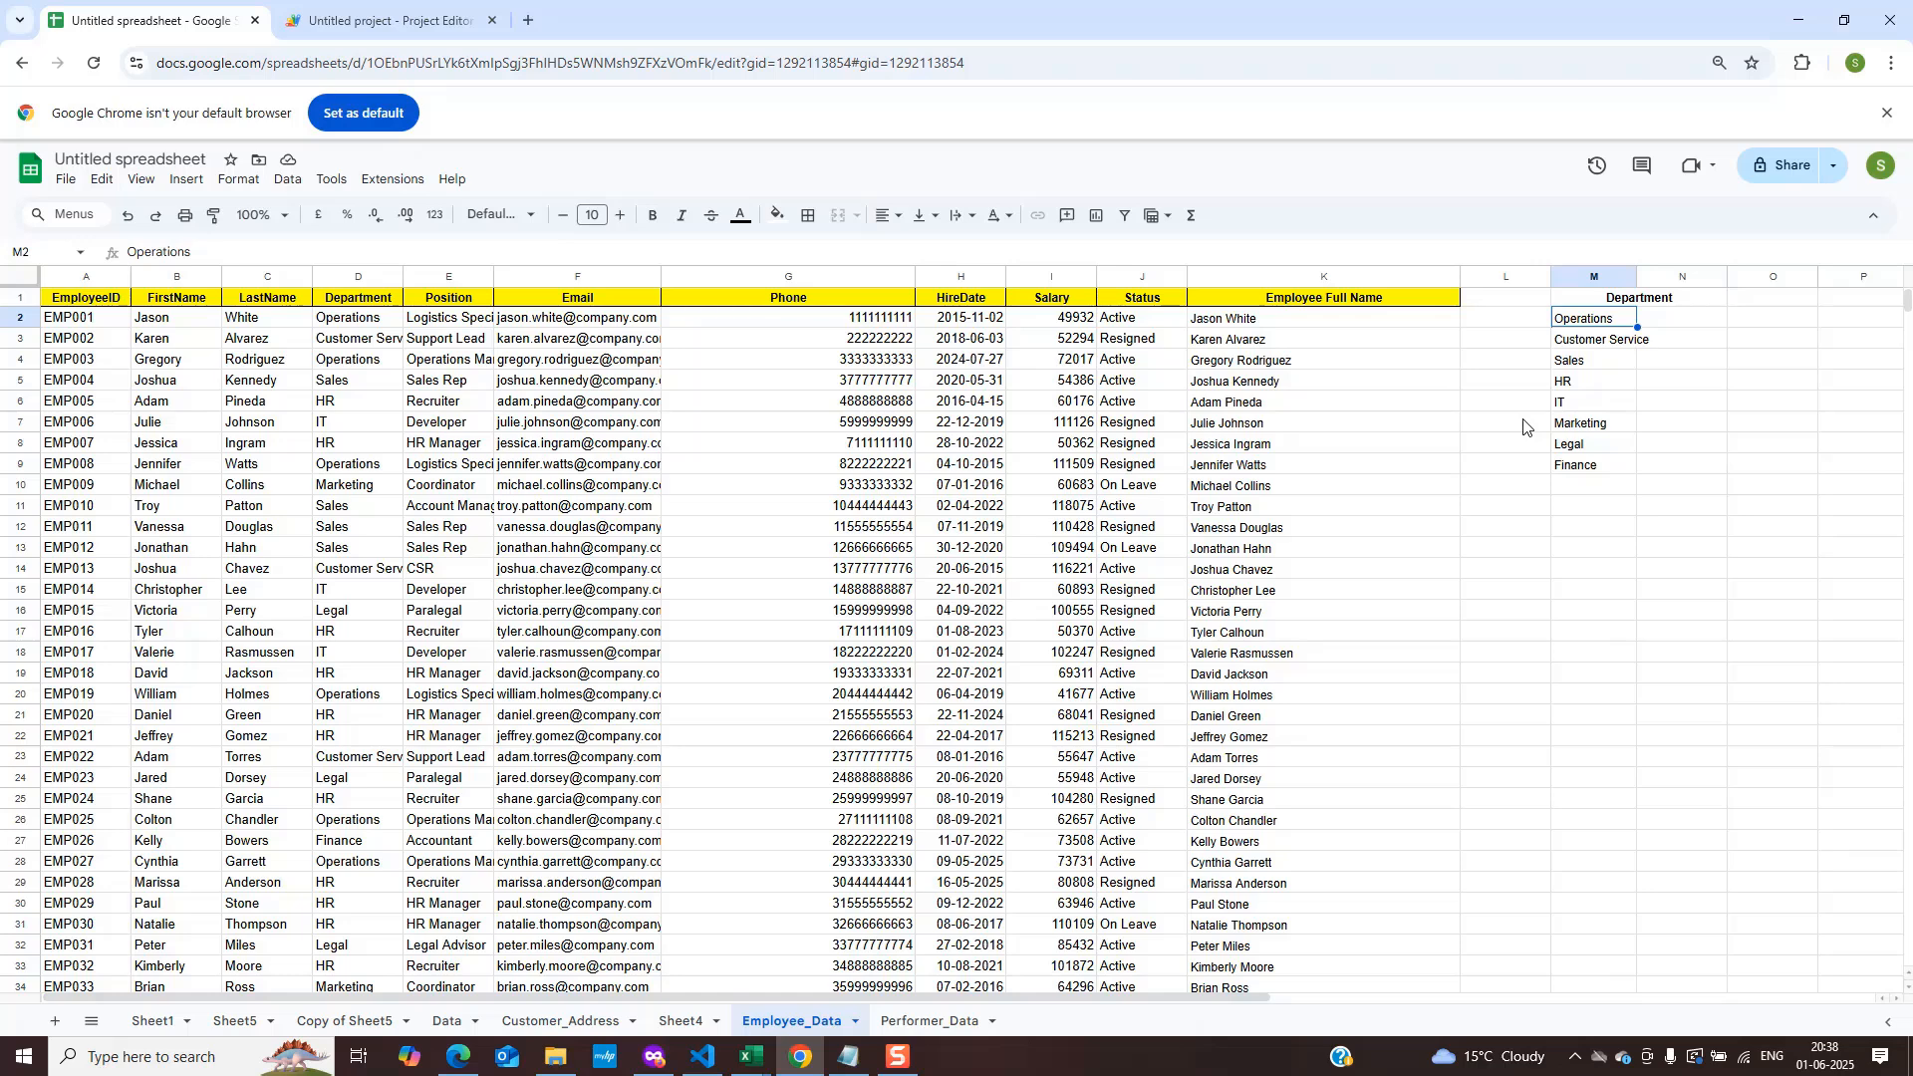
Review the distinct department list in M2:M9 and inspect the formula in M1 that generates it.
click(1497, 404)
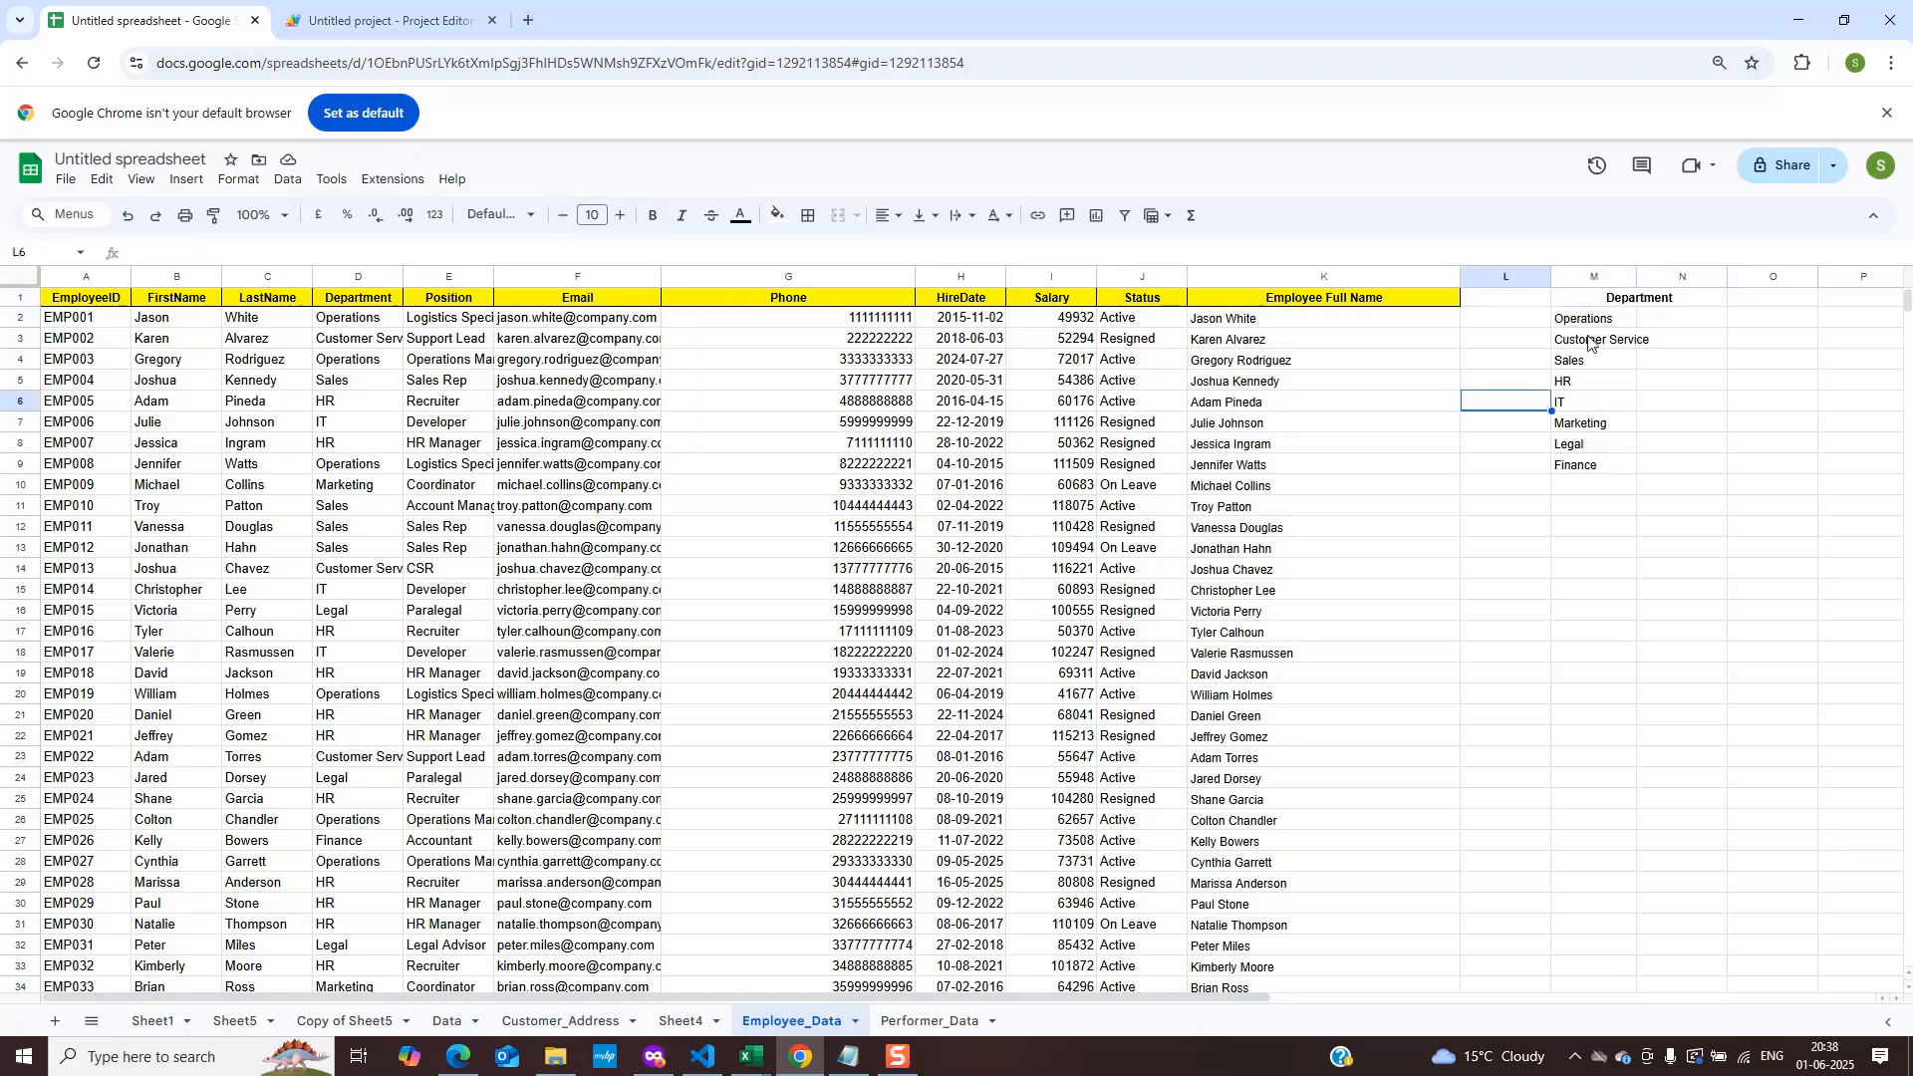
click(1590, 320)
key(shift+Down)
key(shift+Down)
key(shift+Down)
key(shift+Down)
key(shift+Down)
key(shift+Down)
key(shift+Down)
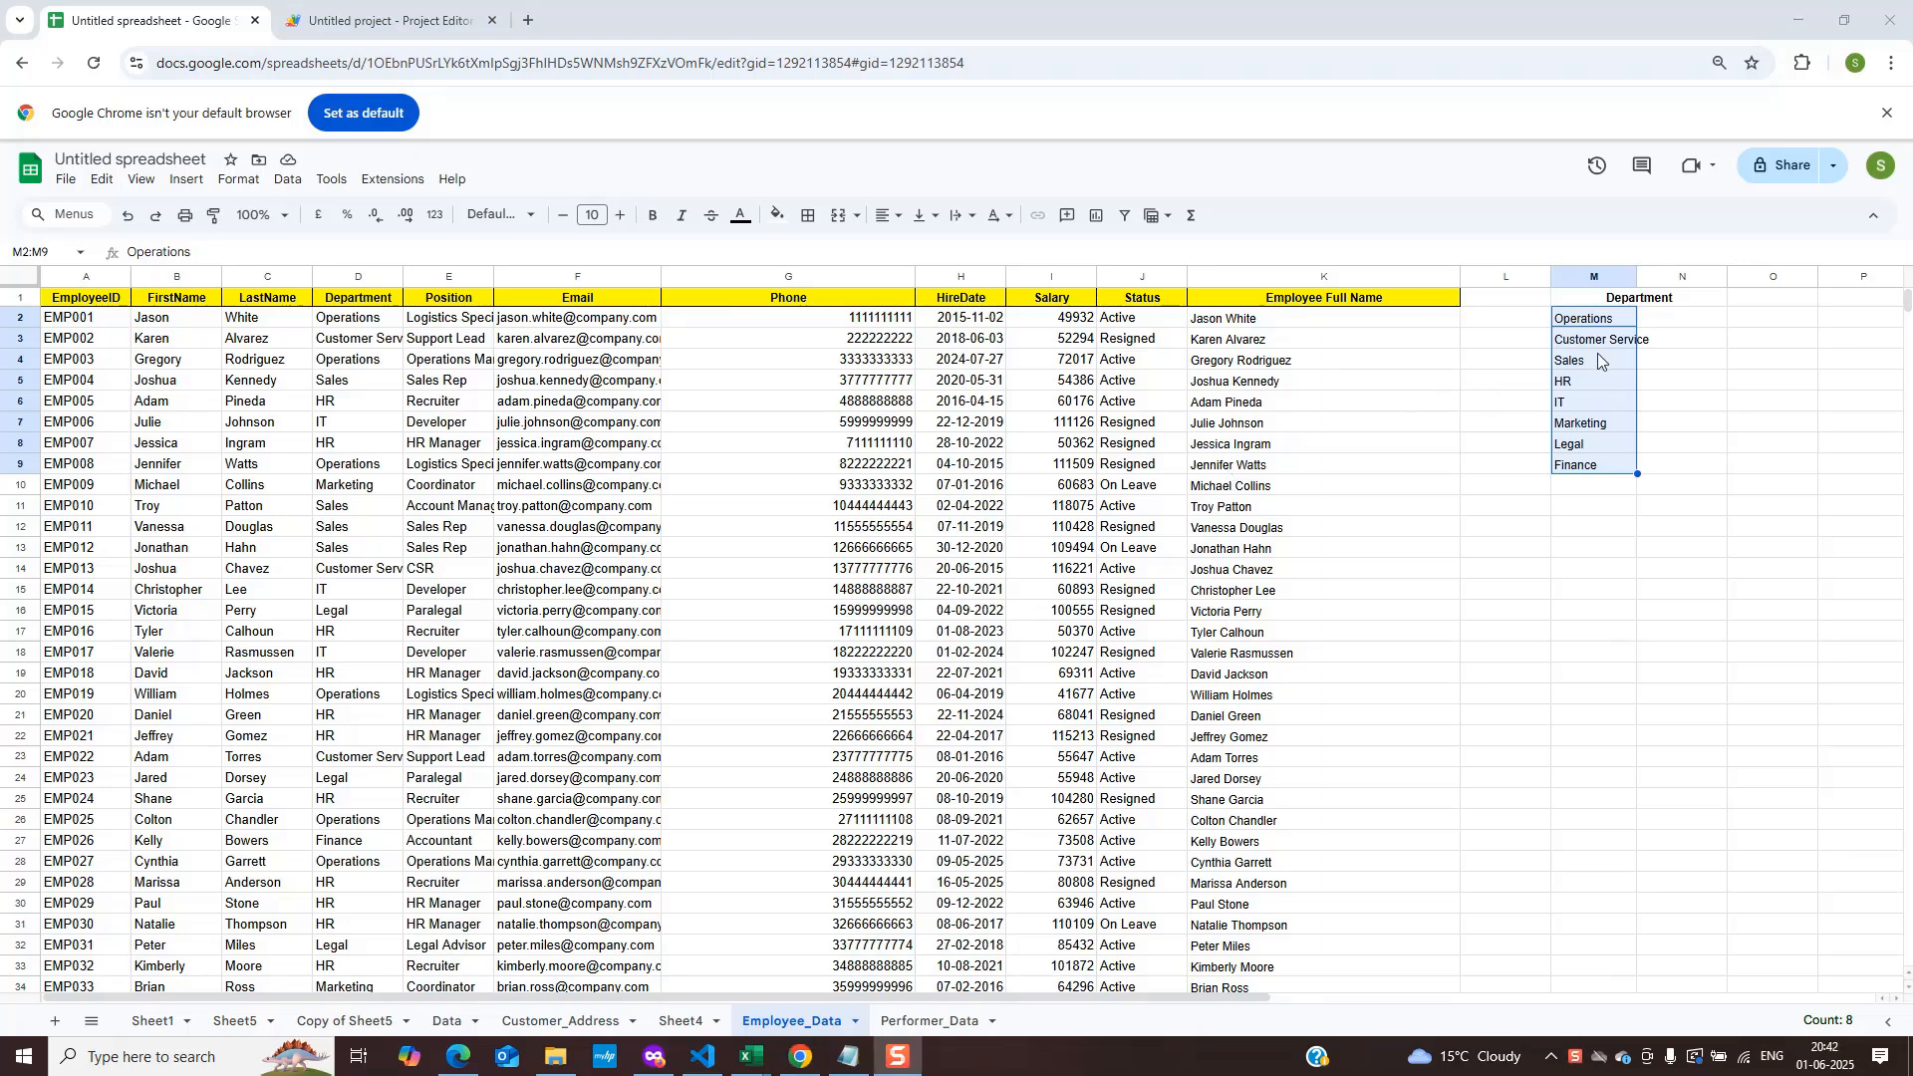
click(1641, 301)
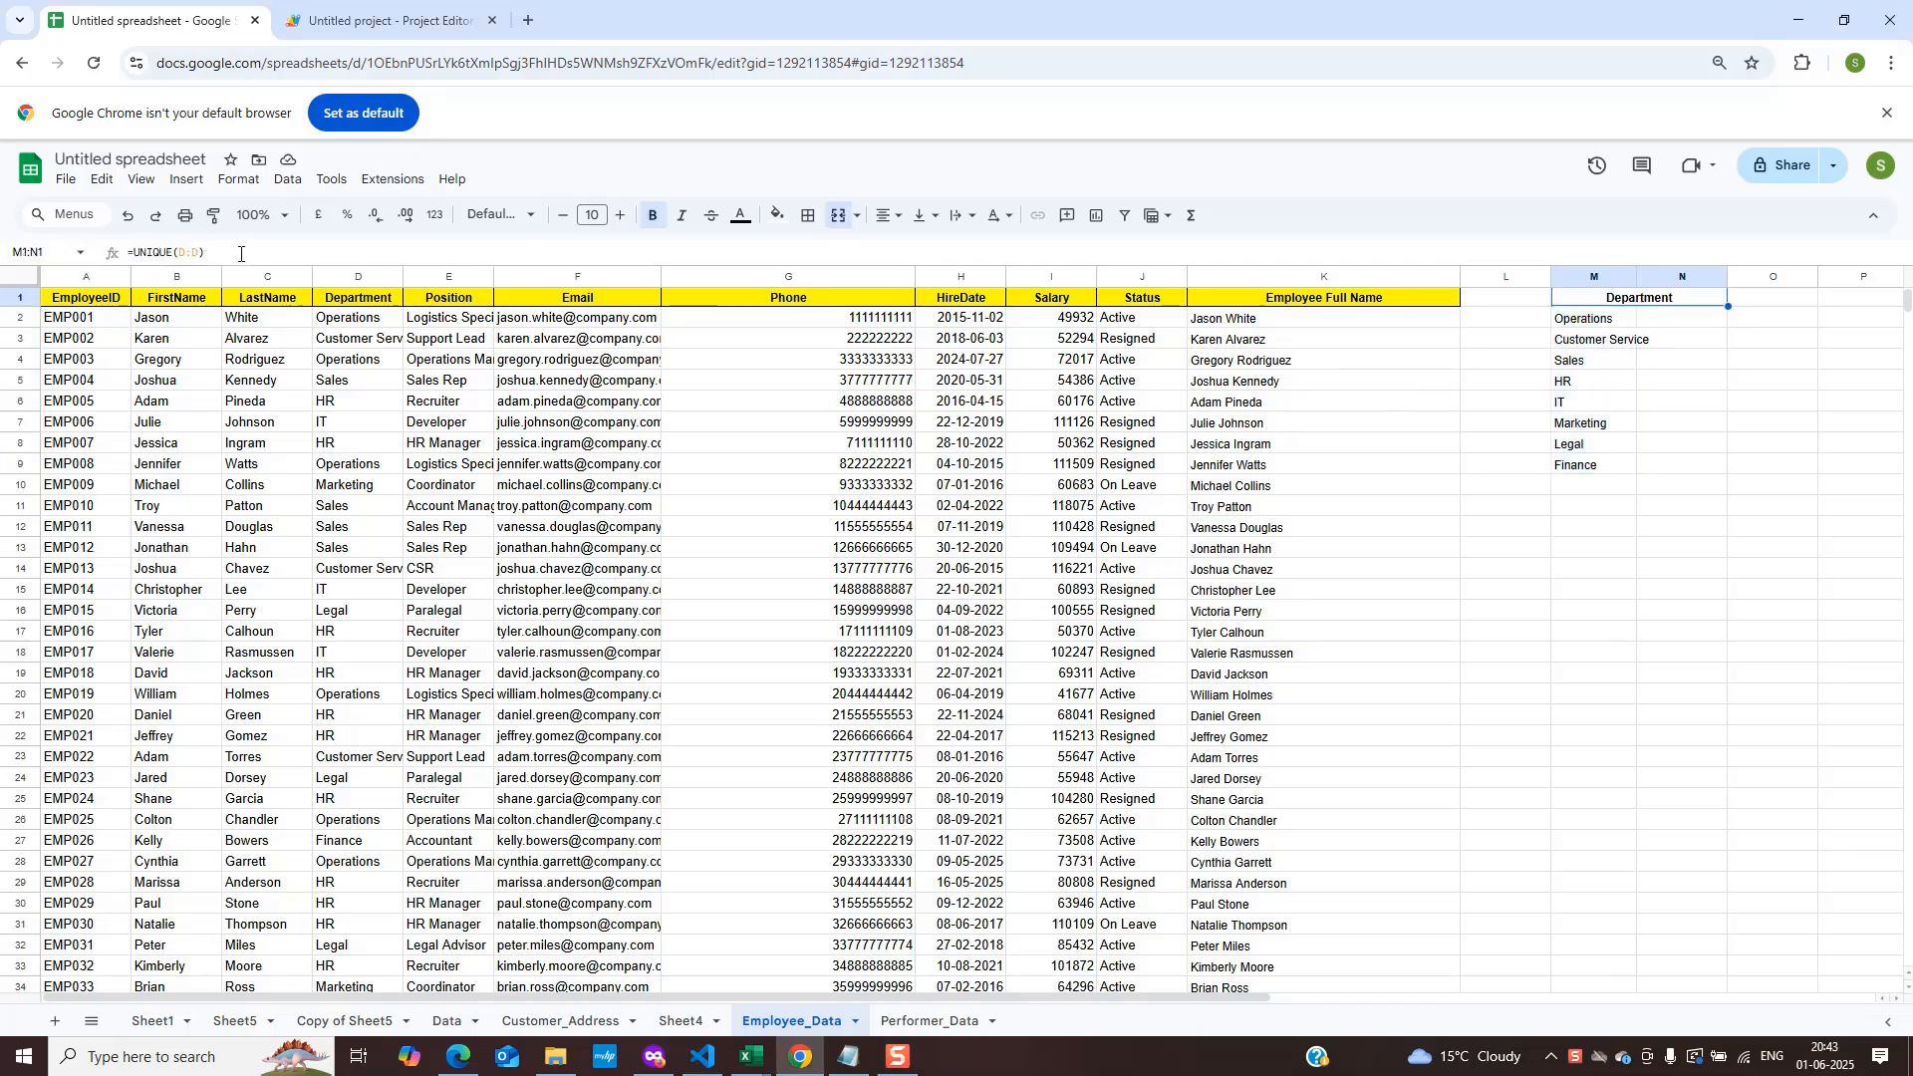
drag(227, 253, 130, 253)
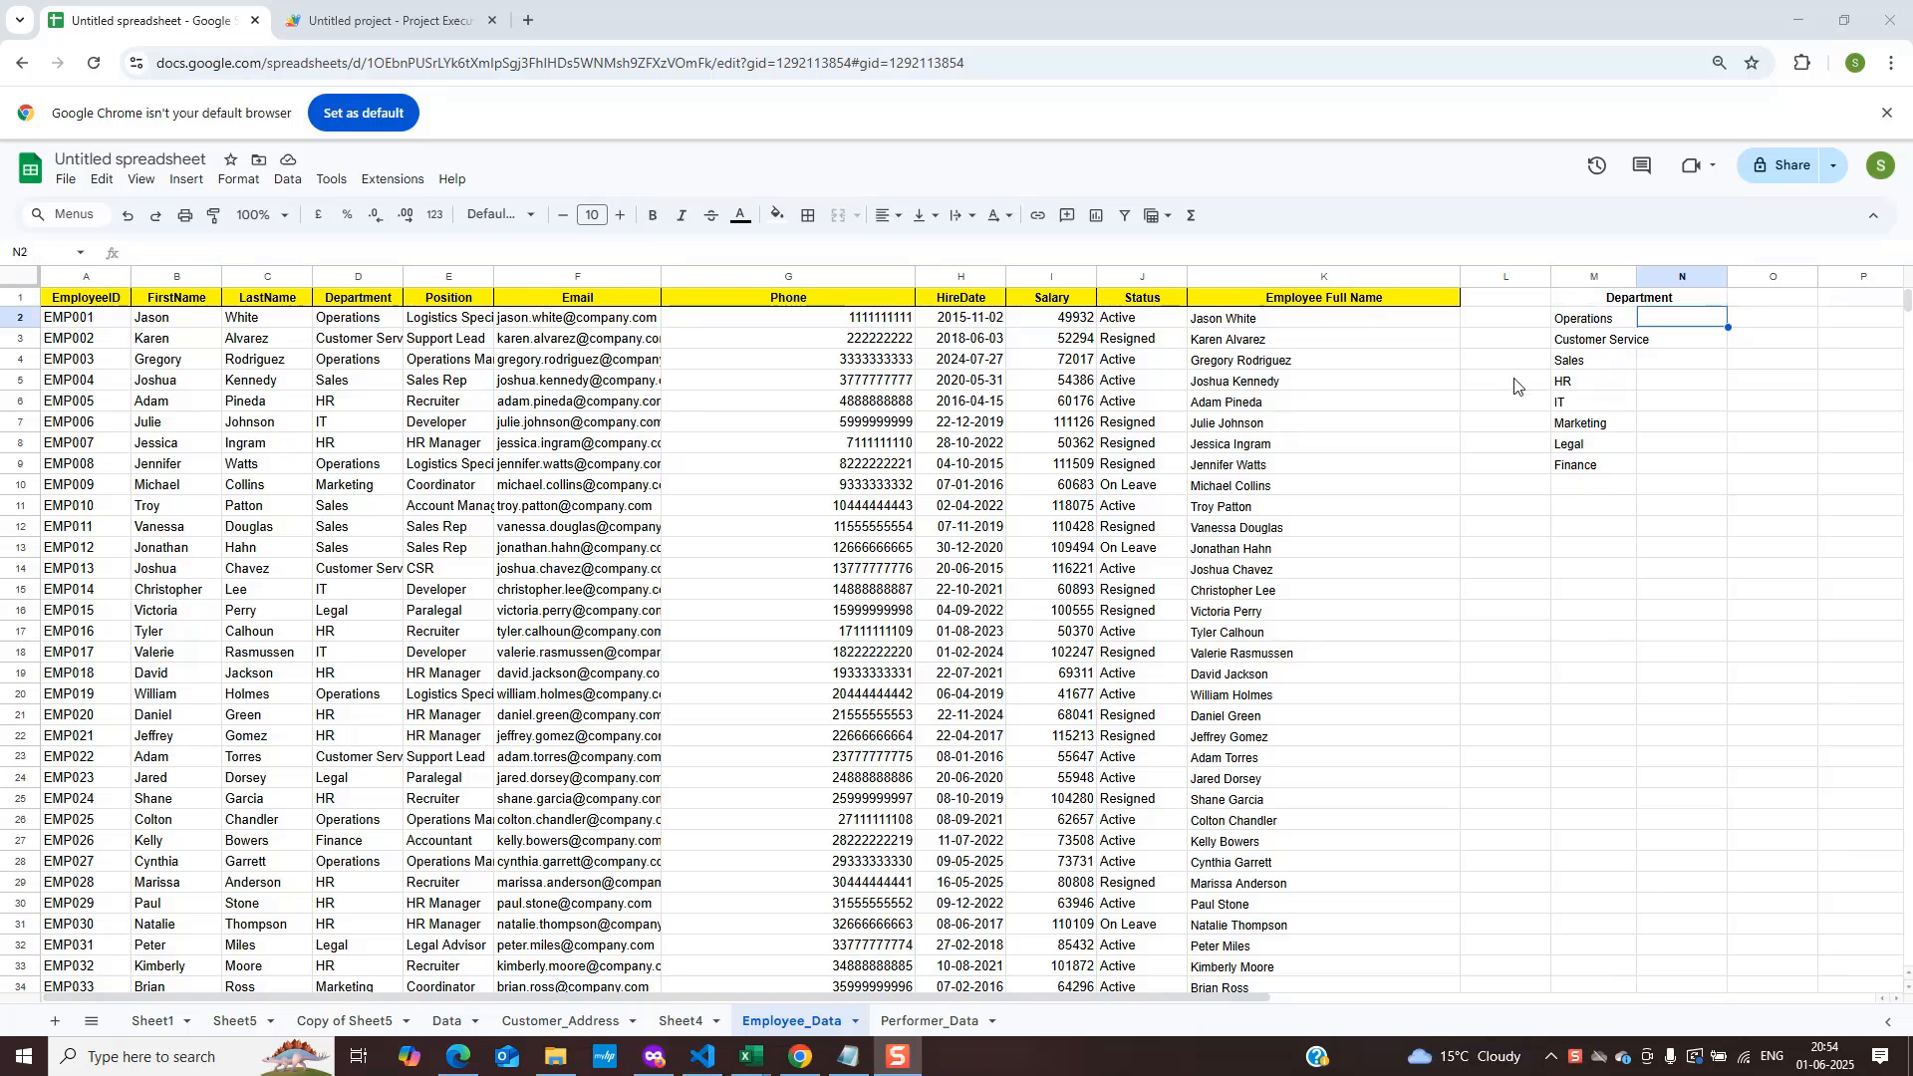
Enter in N2 "Column D has all deparments. Column A has Emplyee IDs. Write a formula to fetch count of employees for the deparment mentioned in M2".
click(1578, 323)
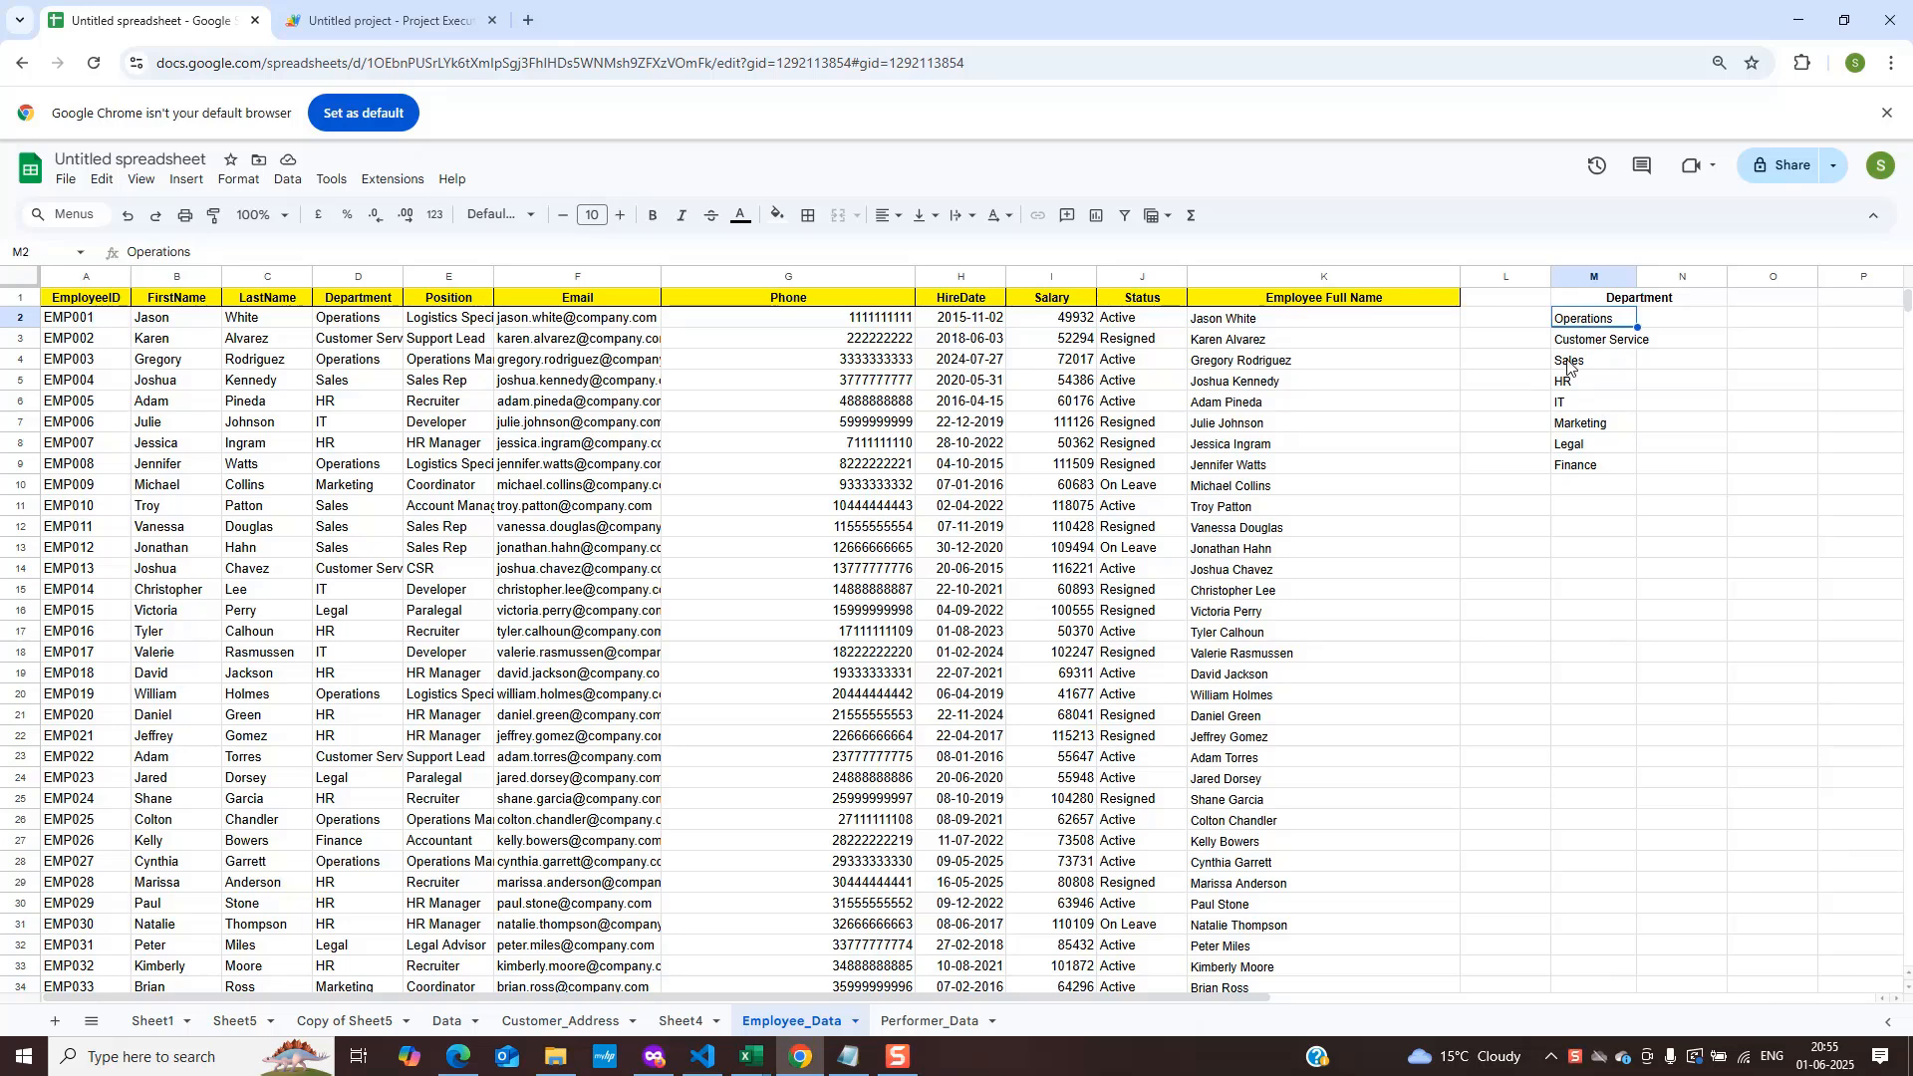
click(1677, 320)
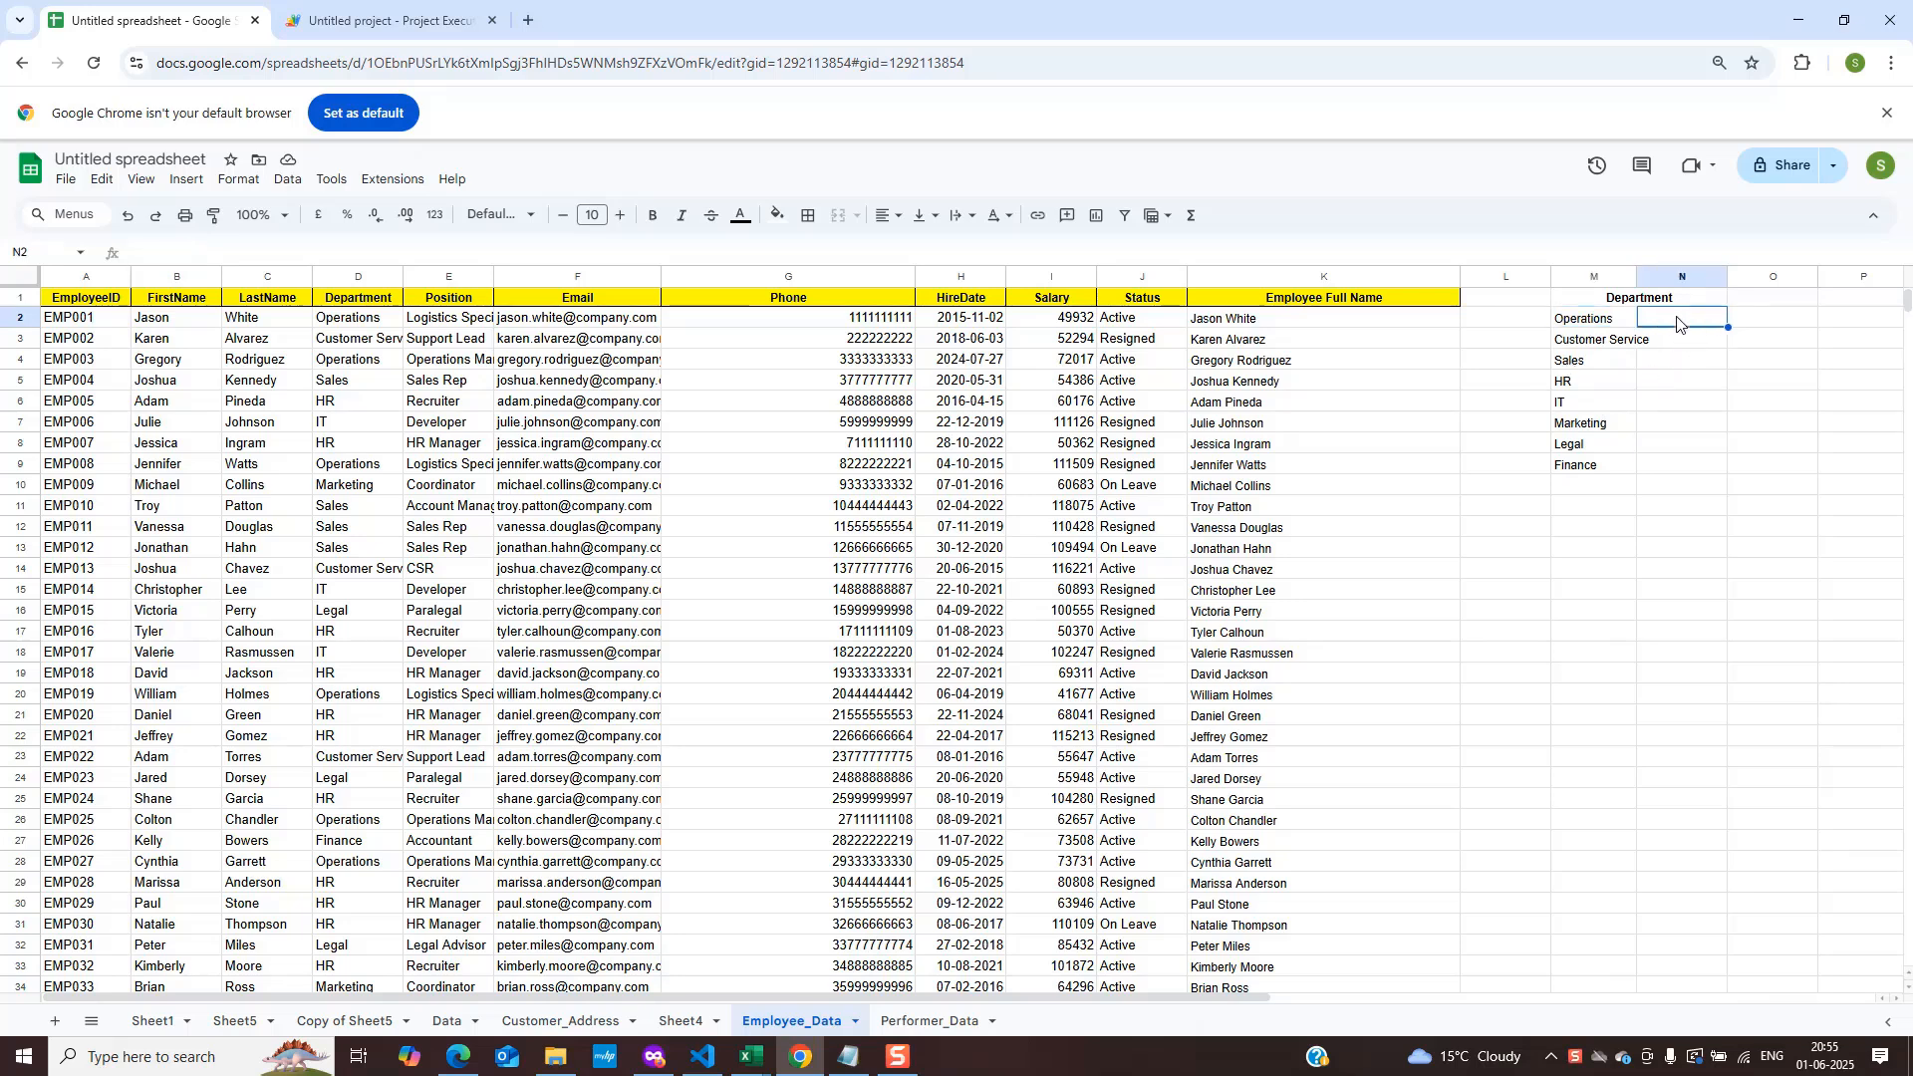
double_click(1677, 319)
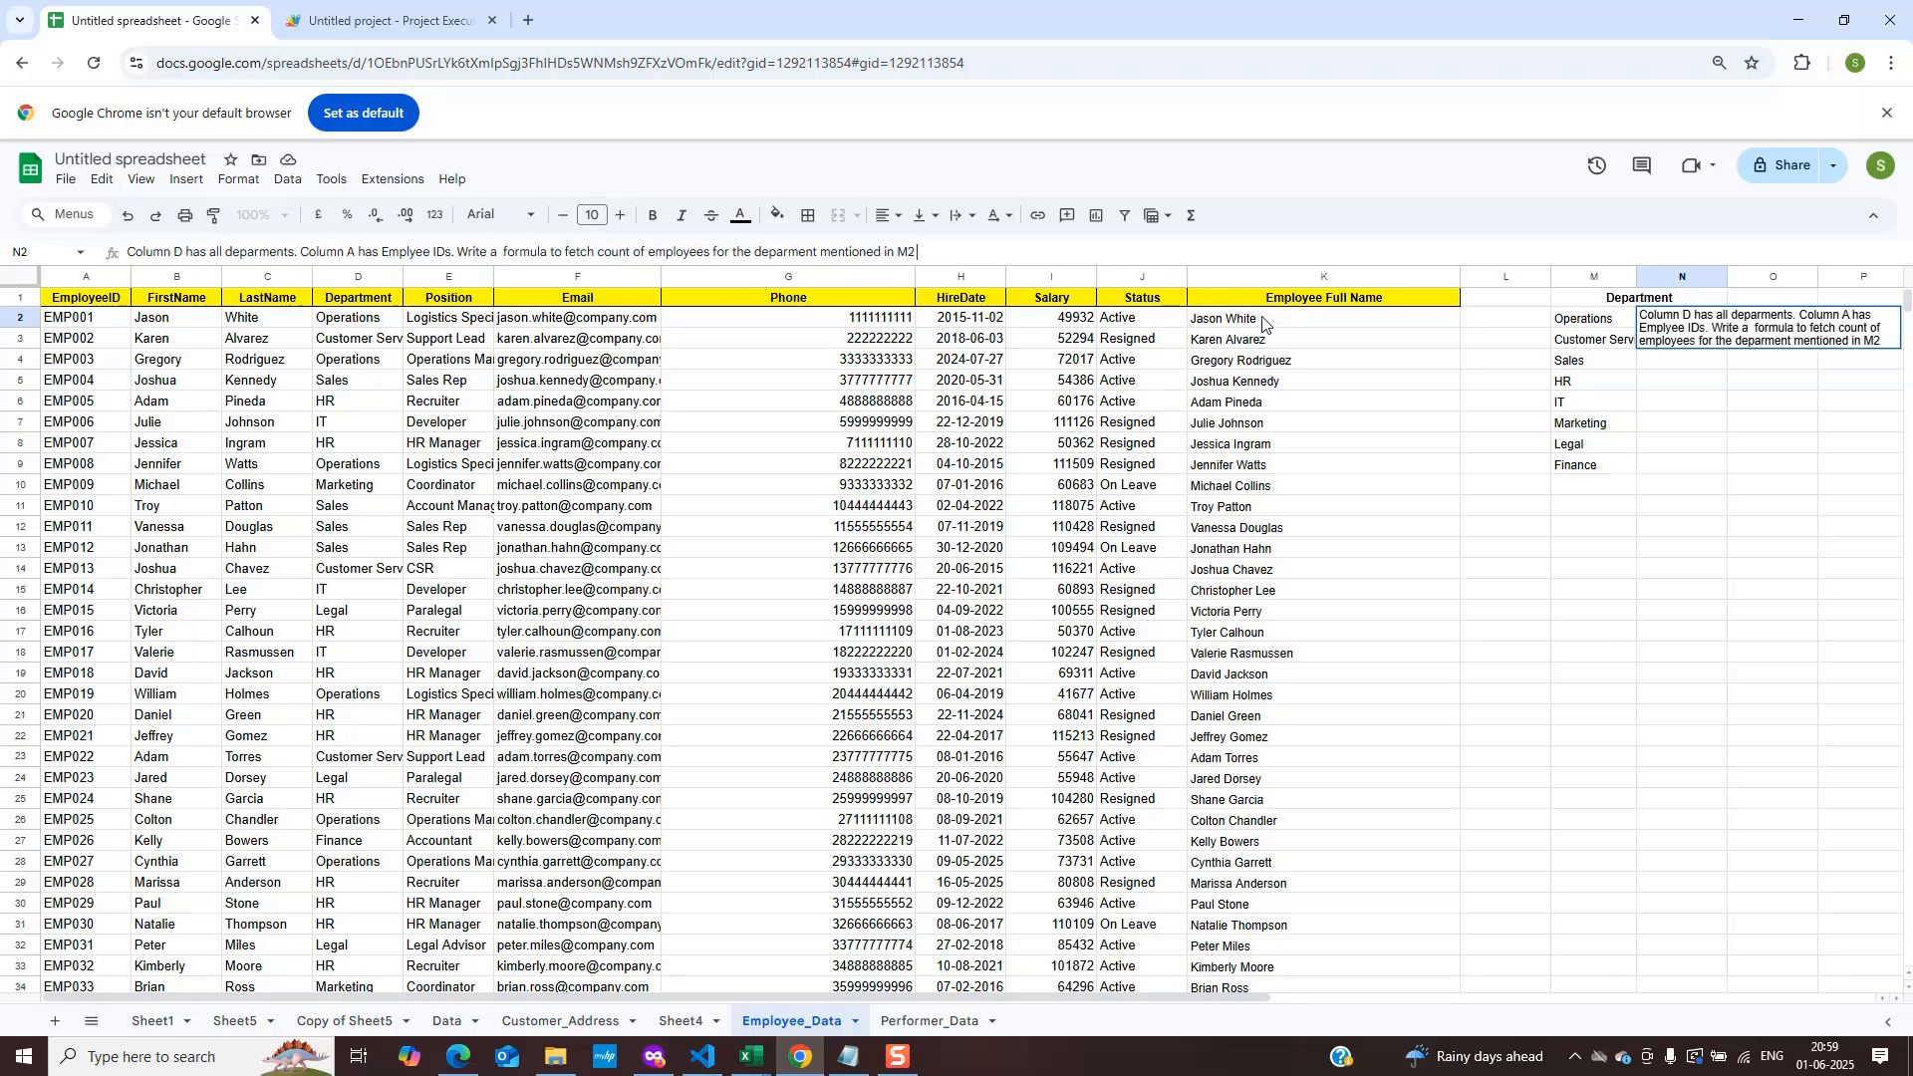
key(Return)
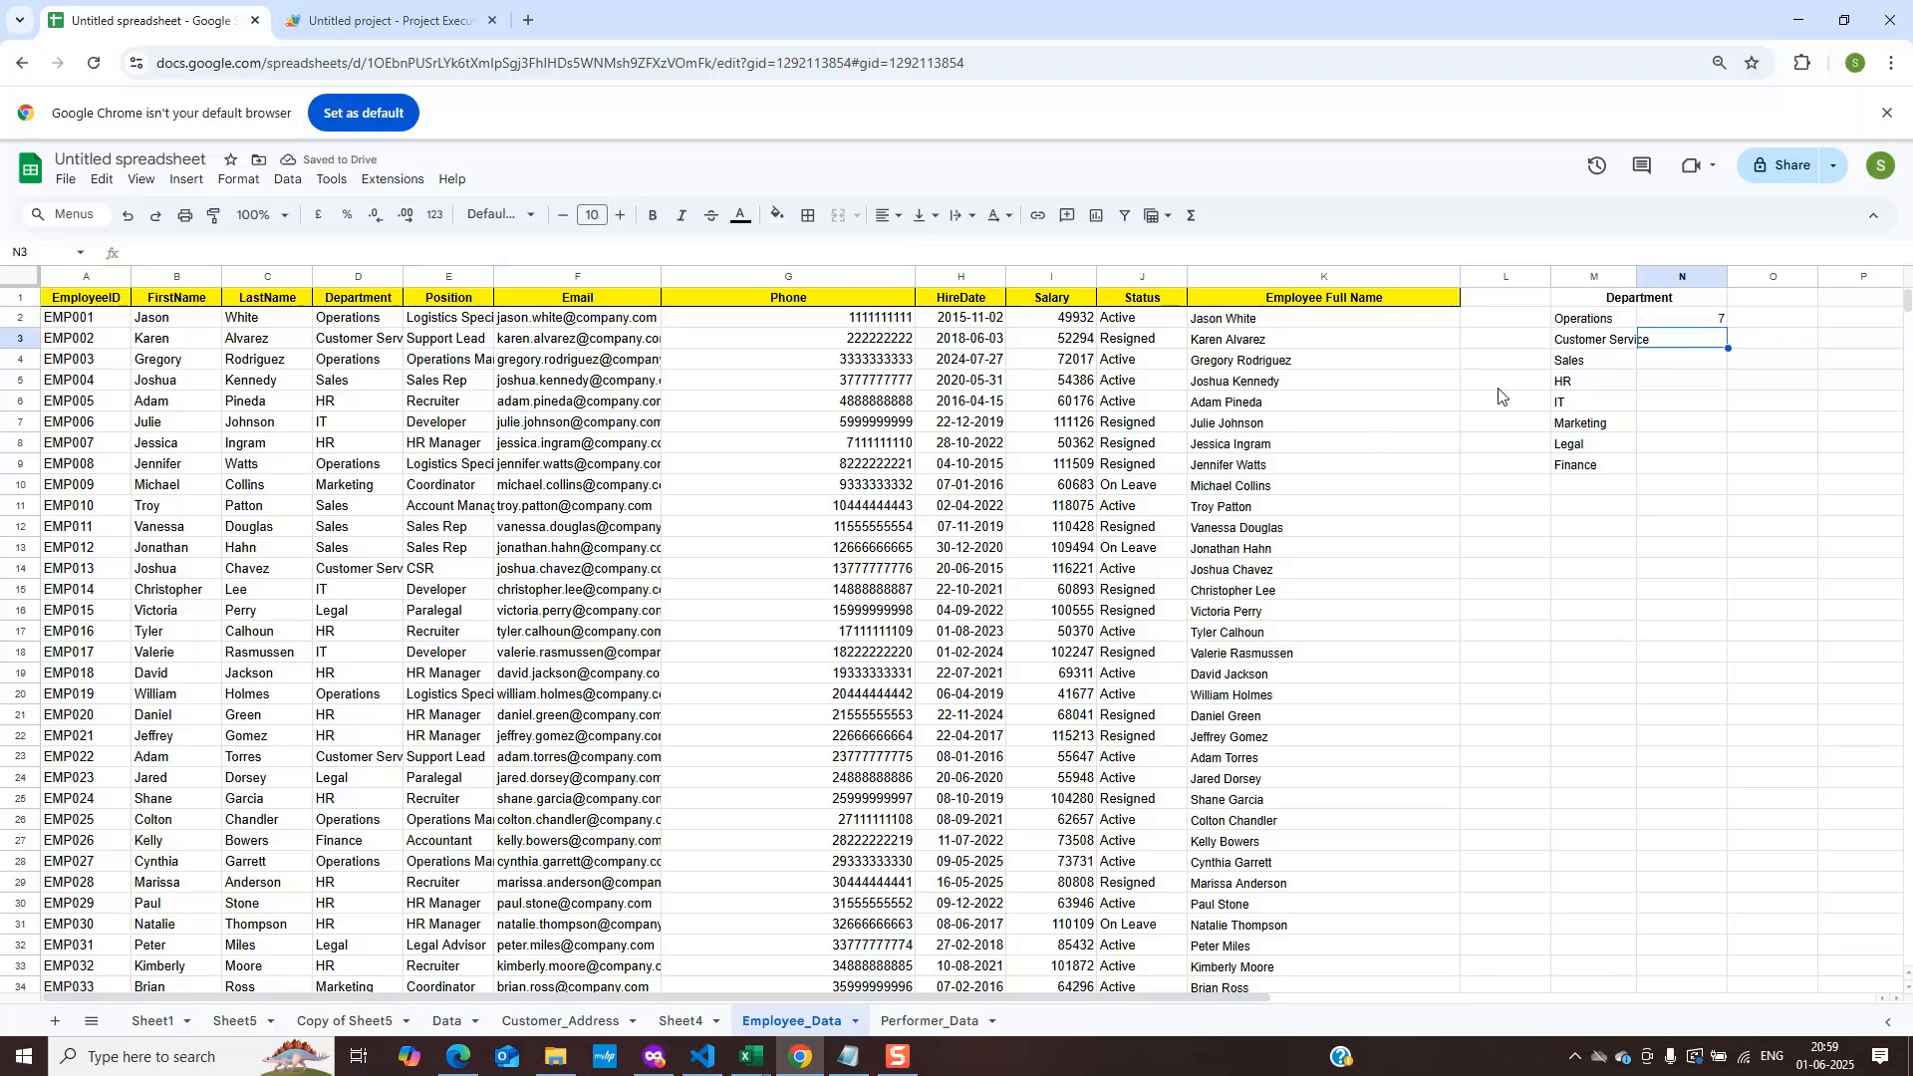
Fill the employee count formula from N2 down through N9 for all the listed departments.
click(1686, 321)
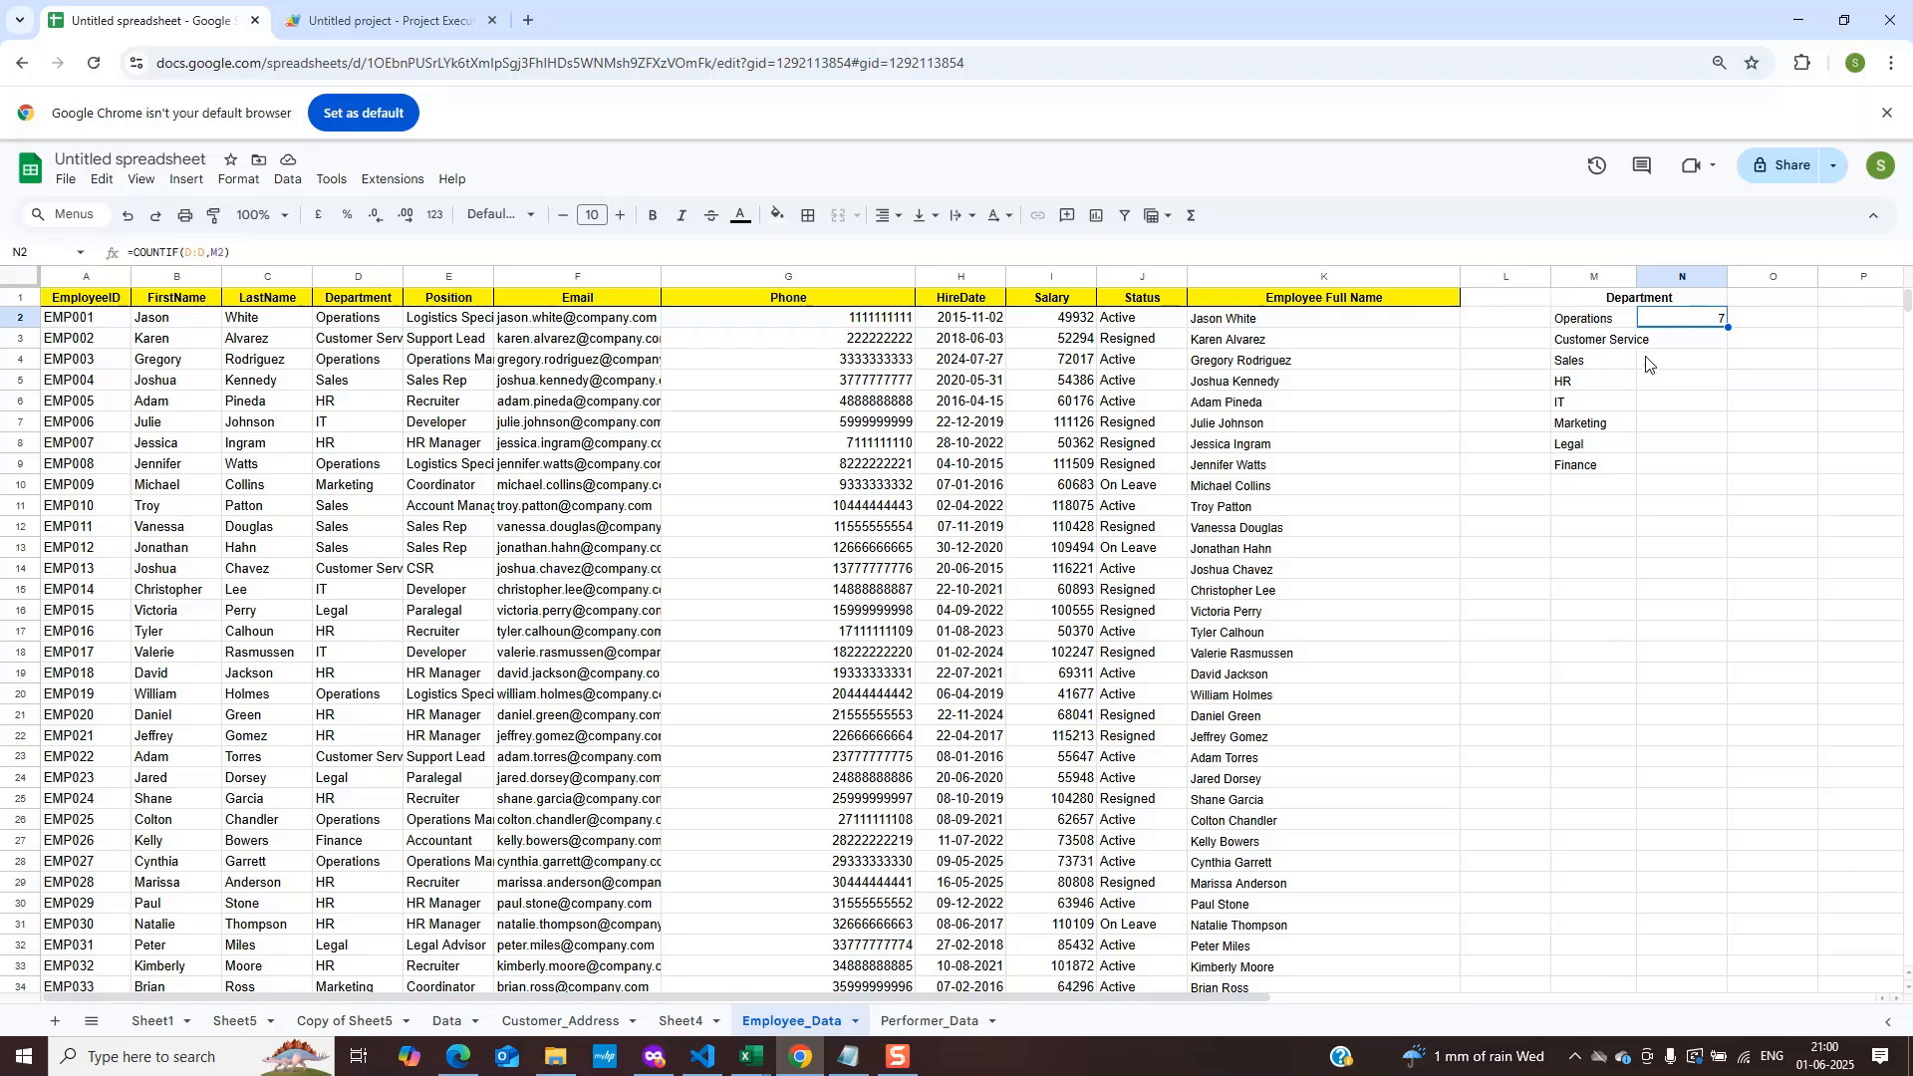
drag(1728, 327, 1724, 470)
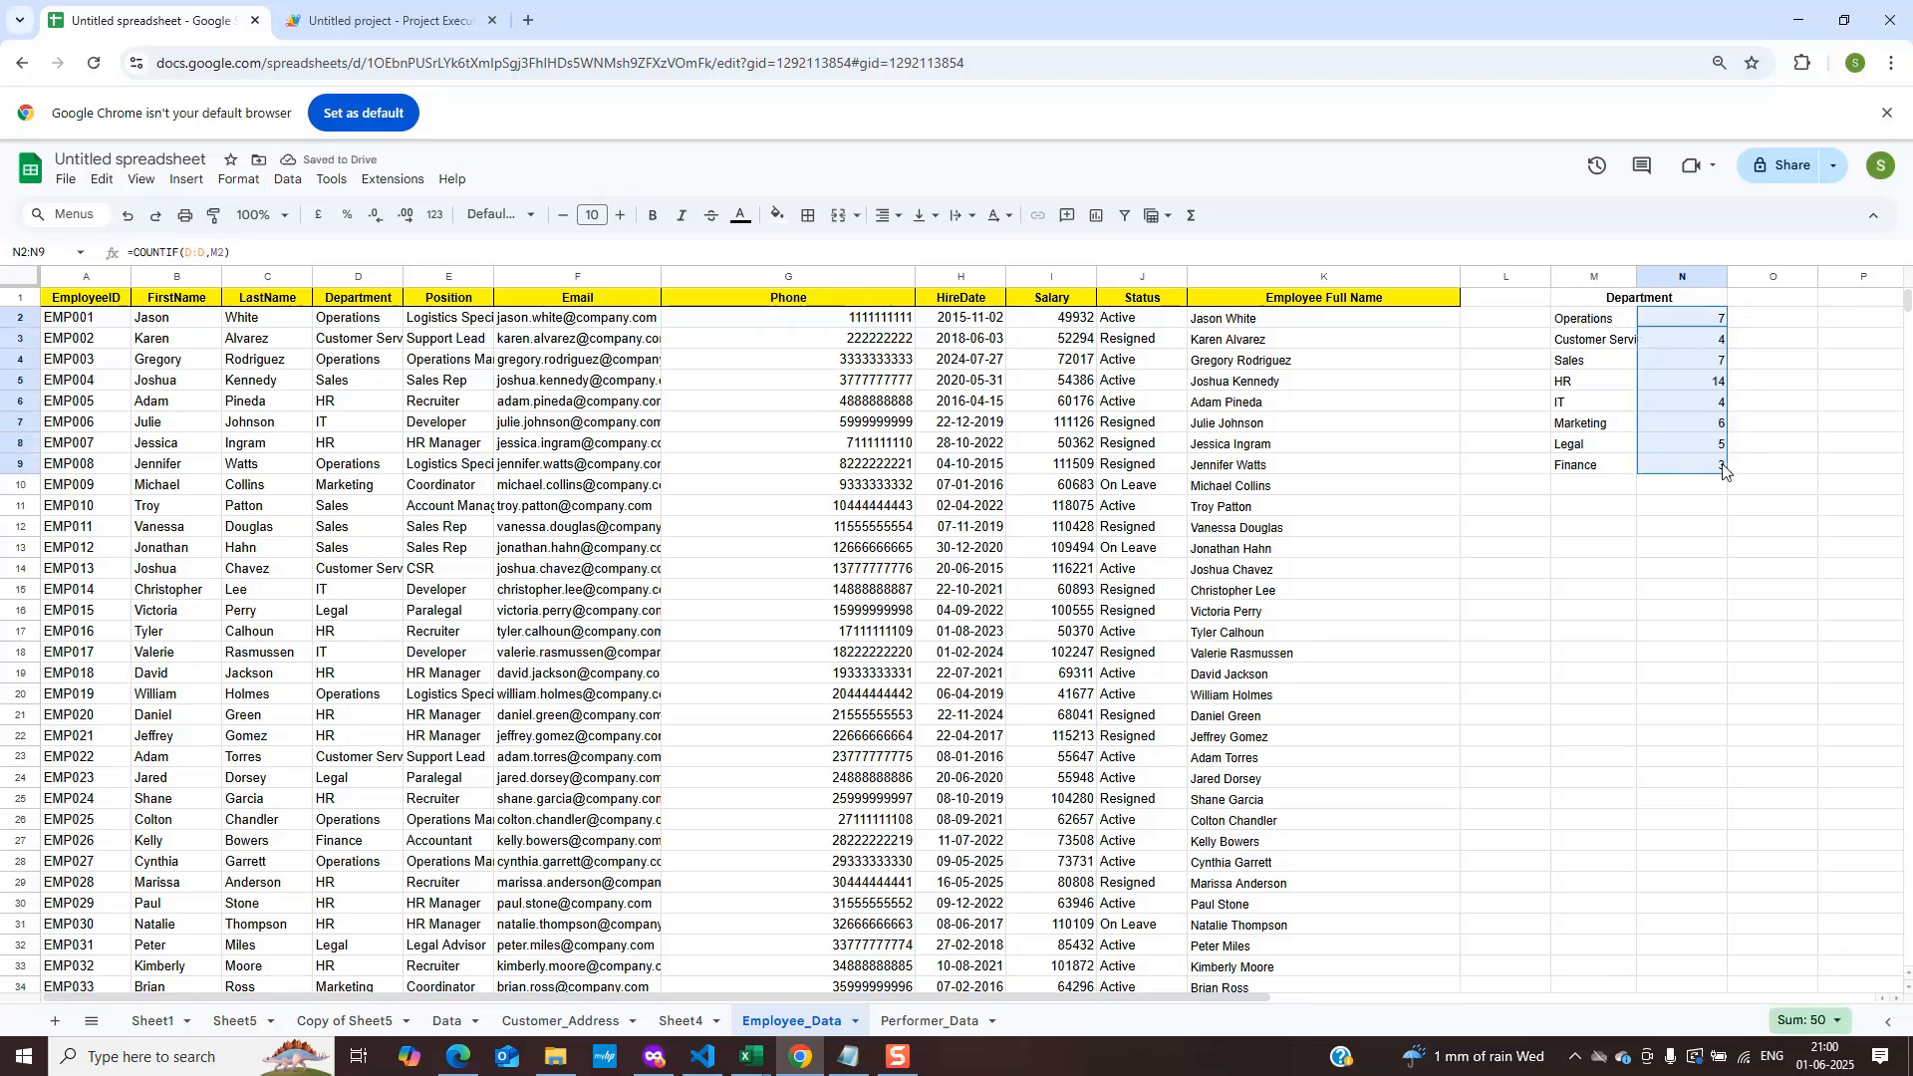
Check the sum of the department counts in N2:N9 against the number of employee IDs in A2:A51.
click(1689, 321)
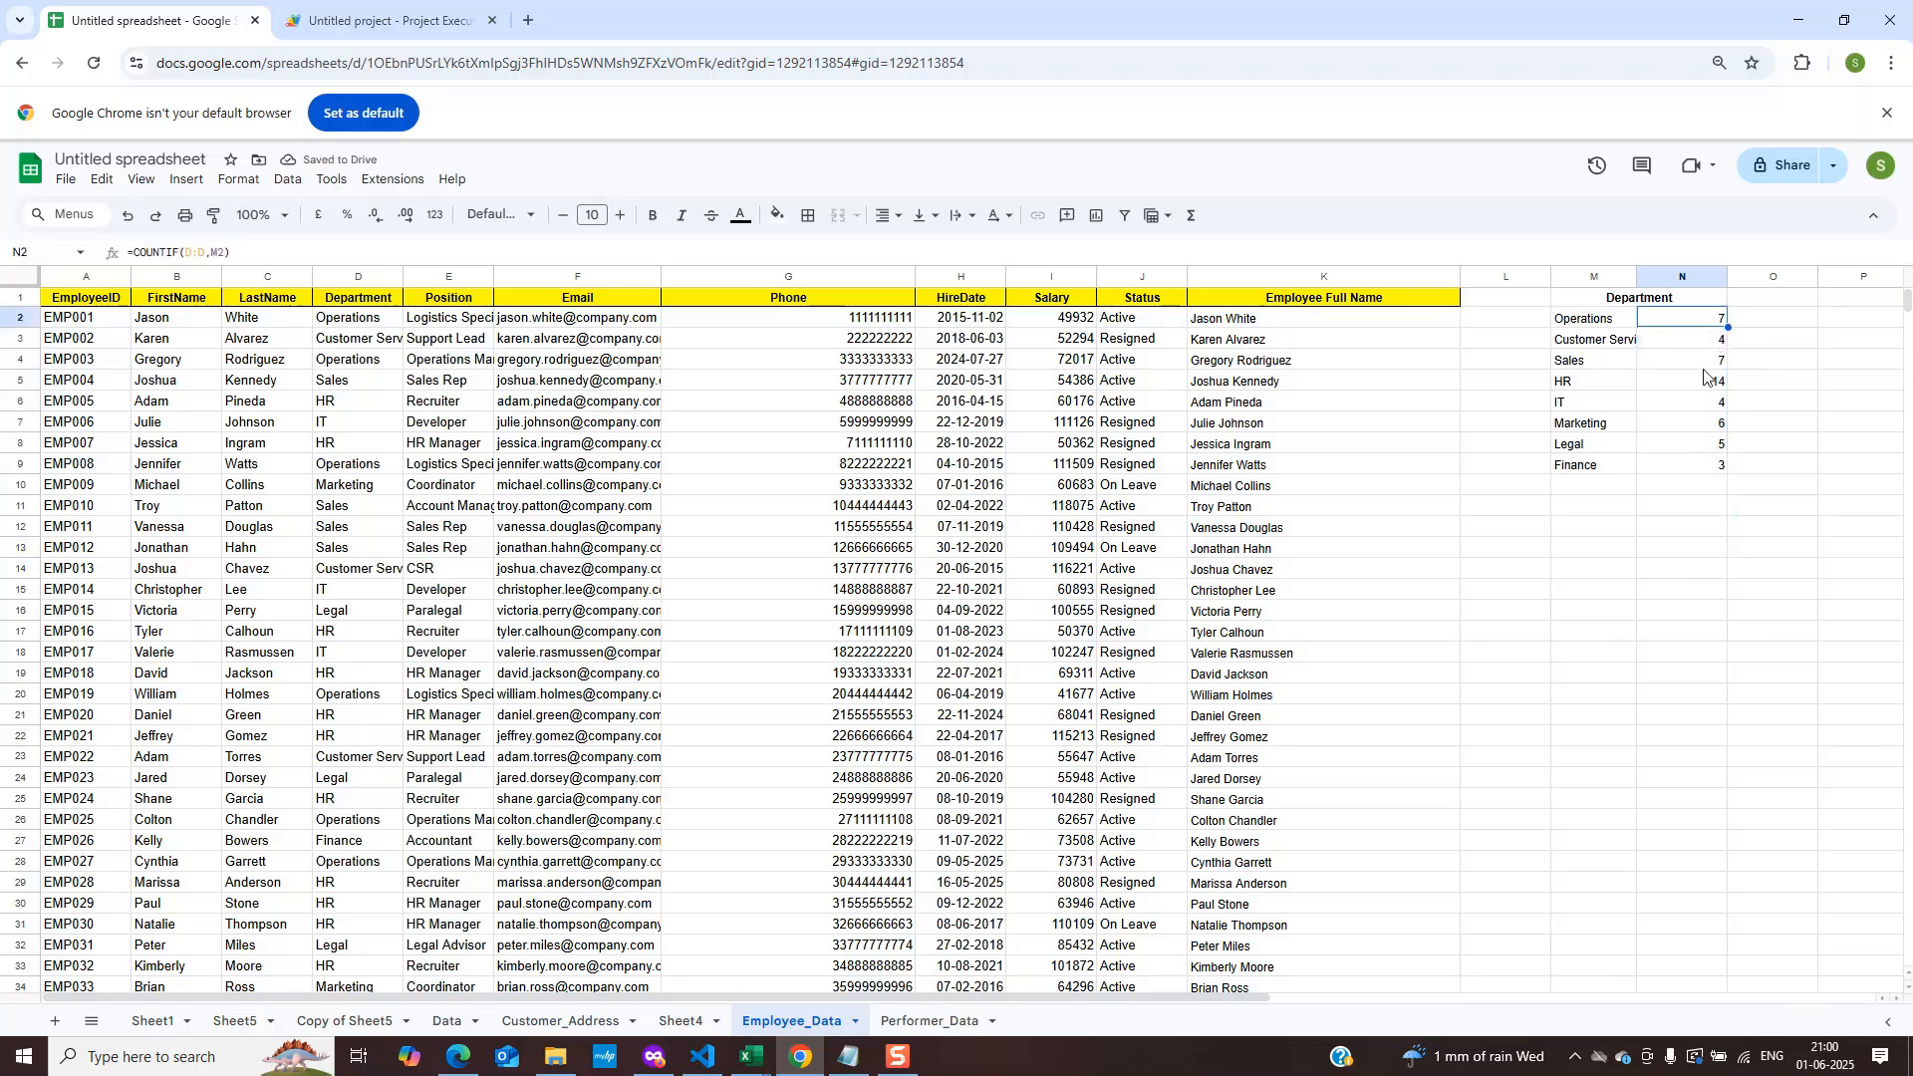
key(shift+Down)
key(shift+Down)
key(shift+Down)
key(shift+Down)
key(shift+Down)
key(shift+Down)
key(shift+Down)
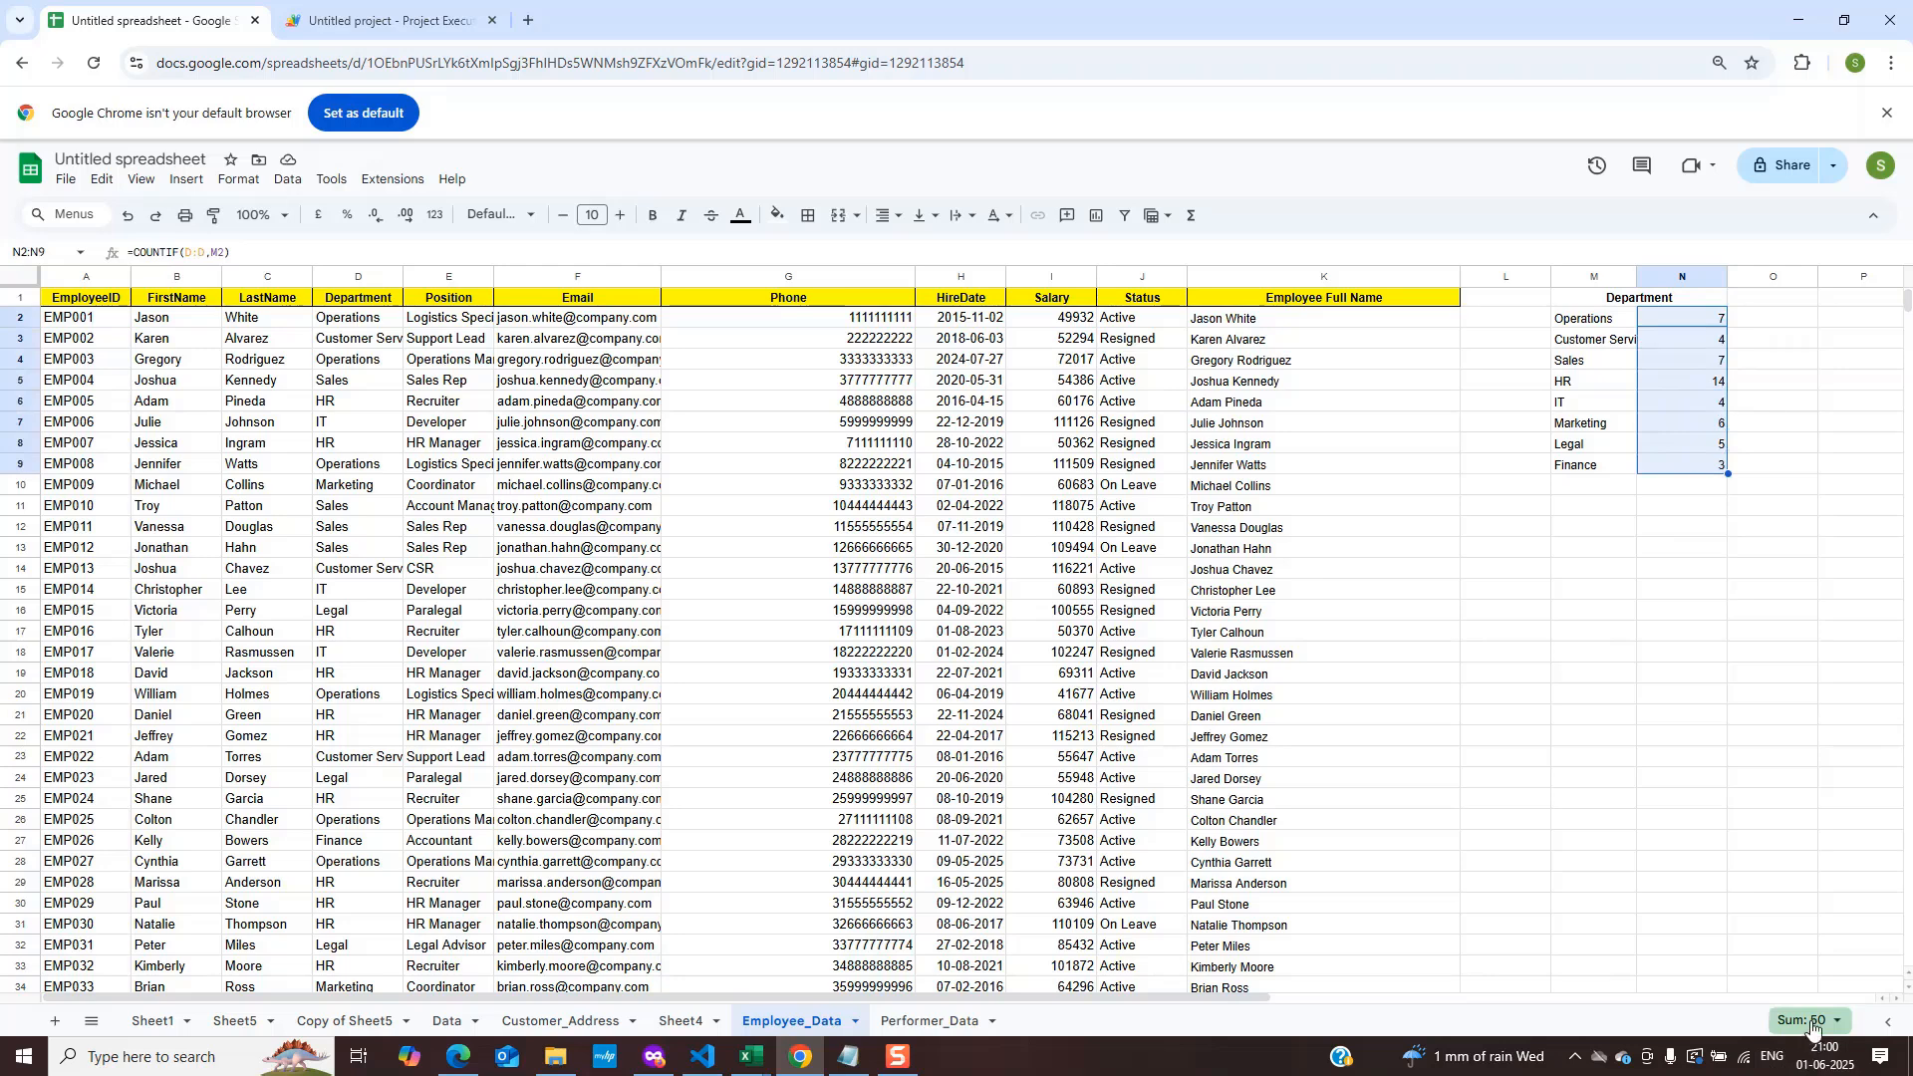
click(72, 319)
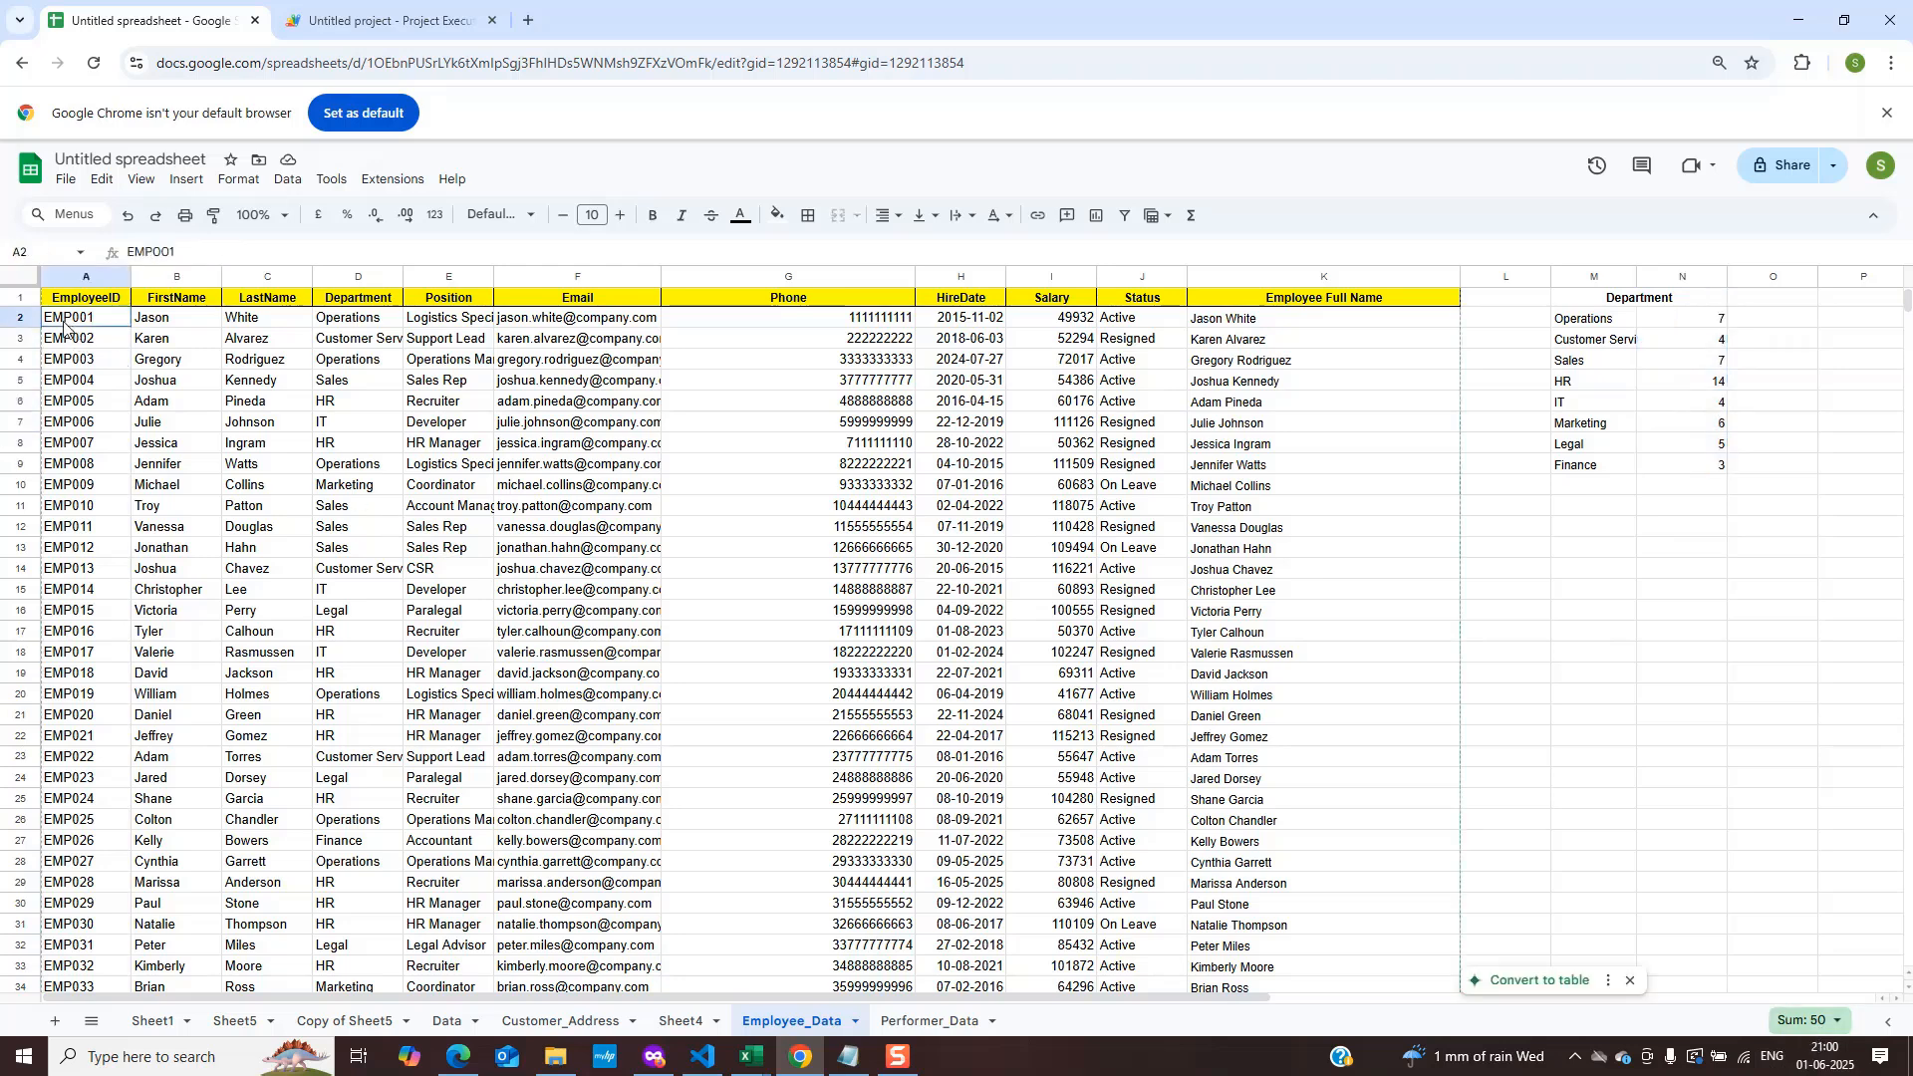
key(ctrl+shift+Down)
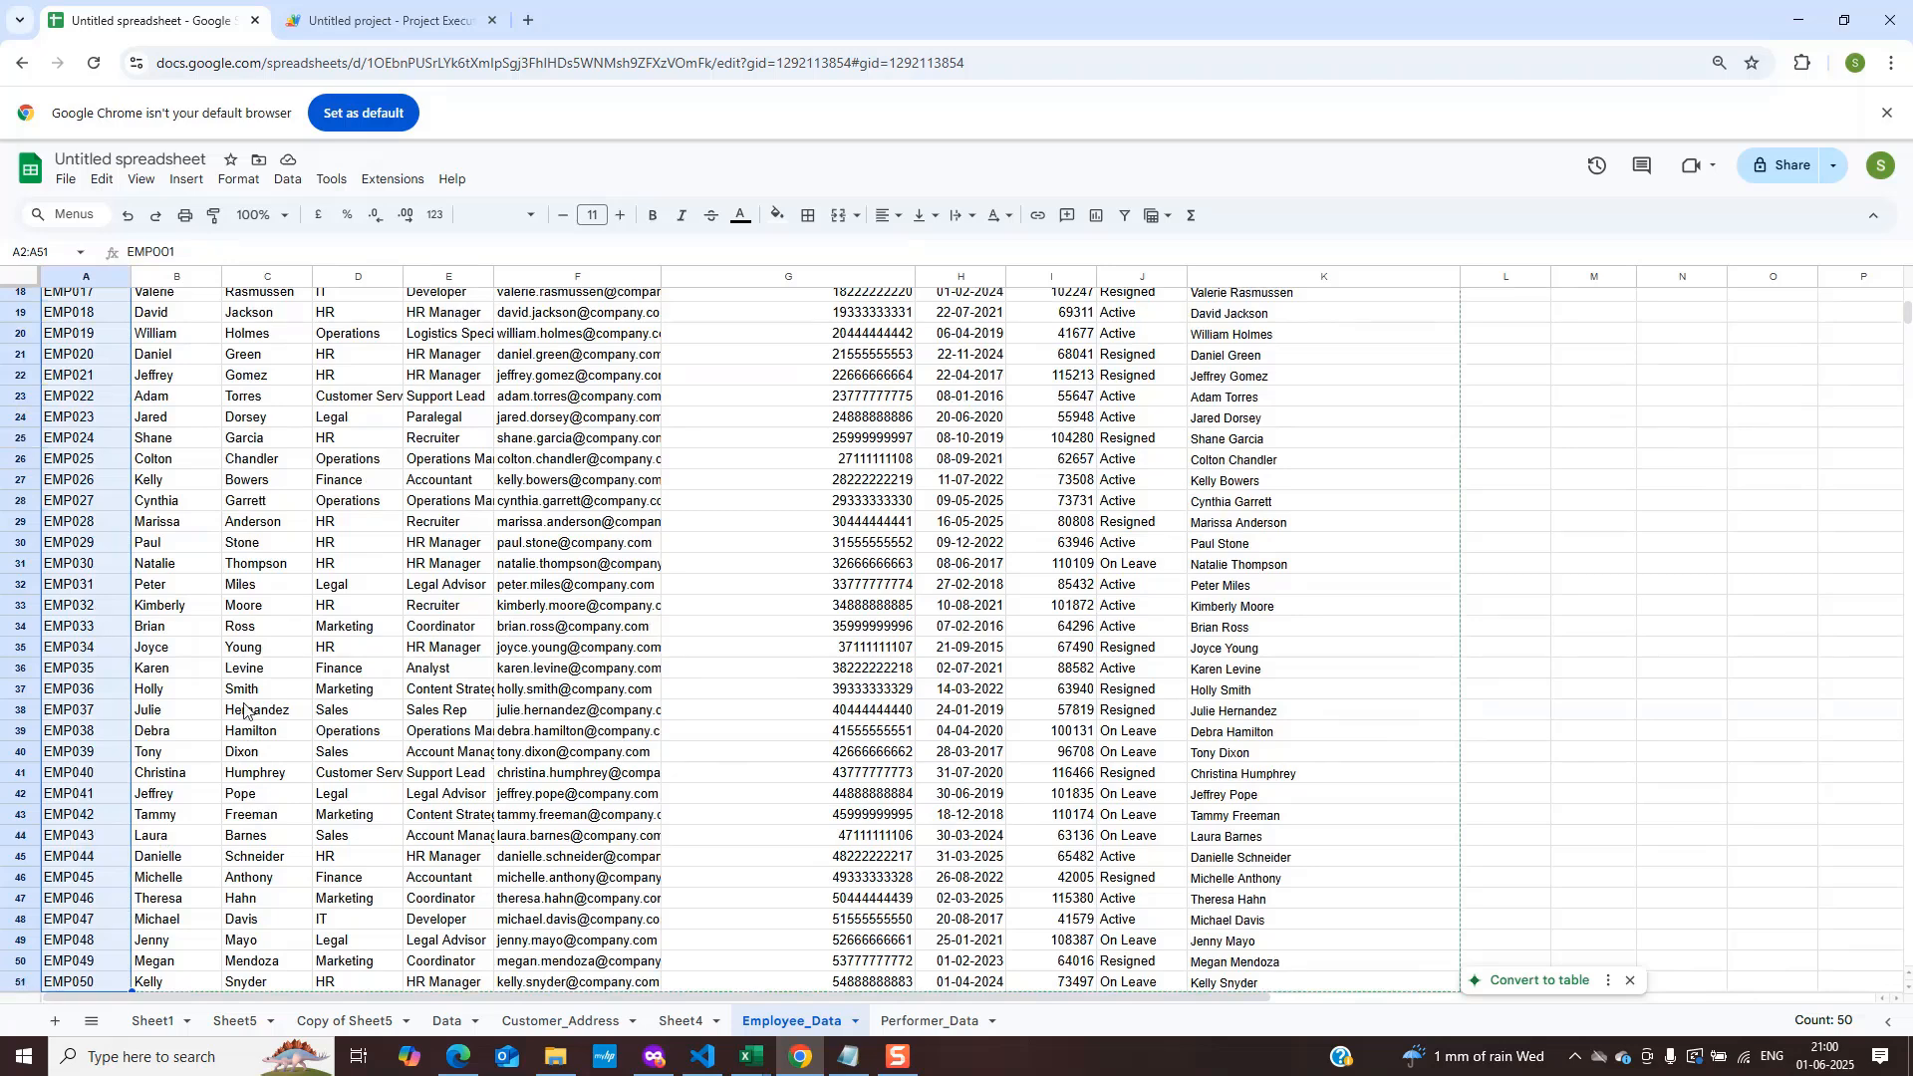
click(214, 689)
key(ctrl+Home)
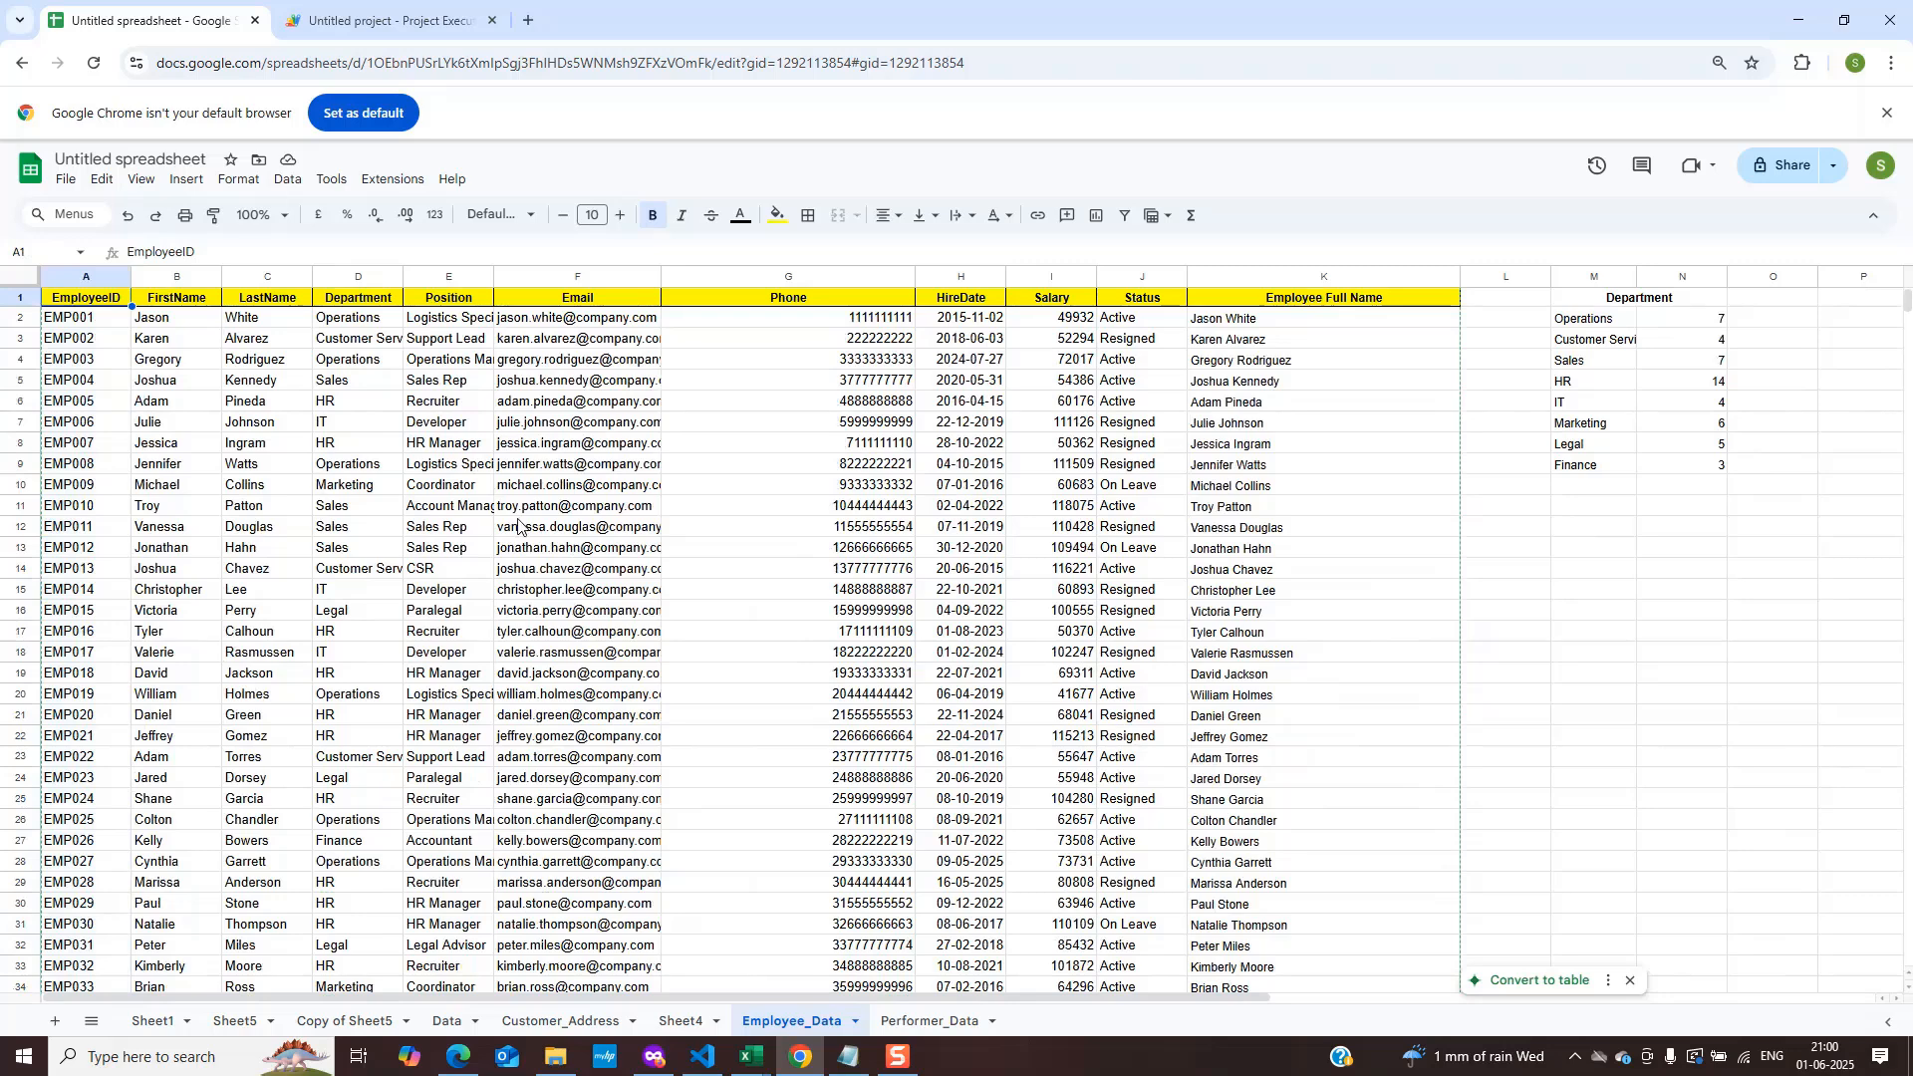
Enter in merged cell P1:Q1 the request "Column I has Salary.Write a formula to fetch the highest salary".
click(1691, 324)
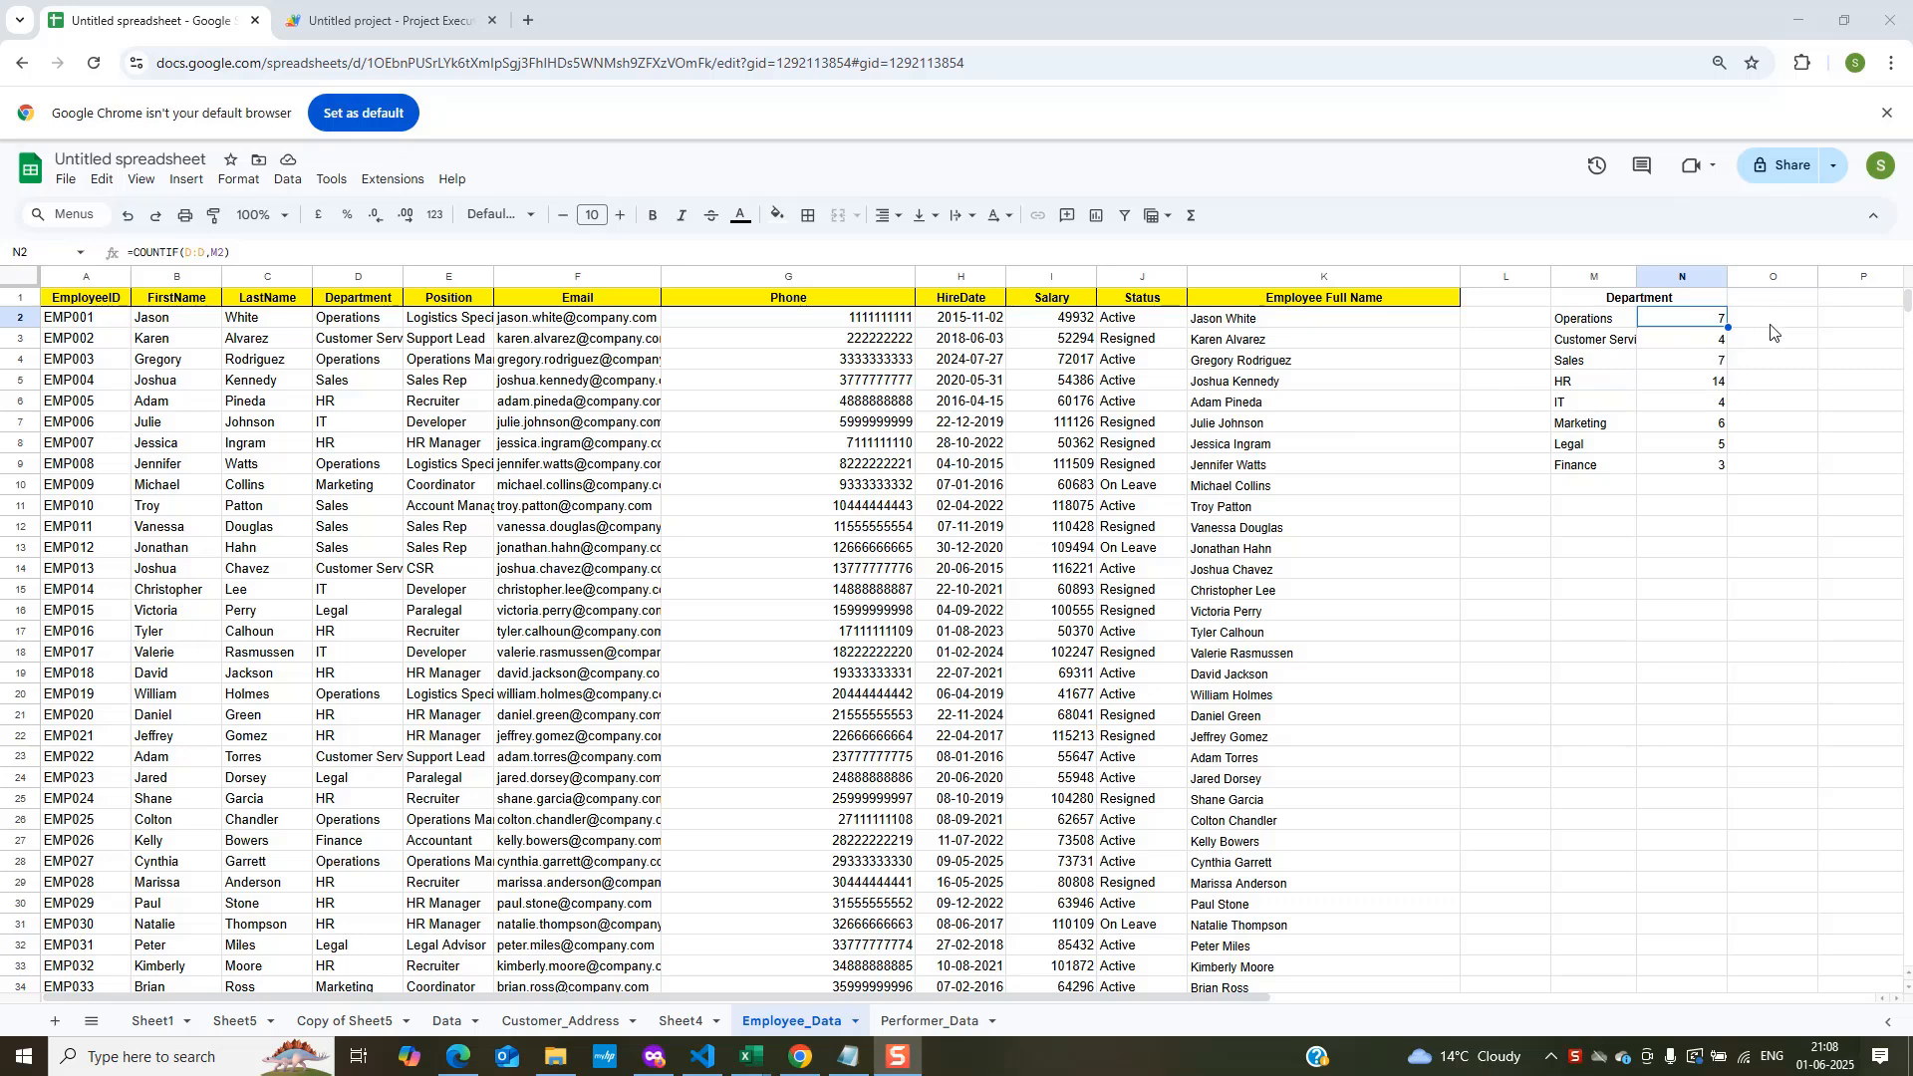
key(Right)
key(Right)
key(Right)
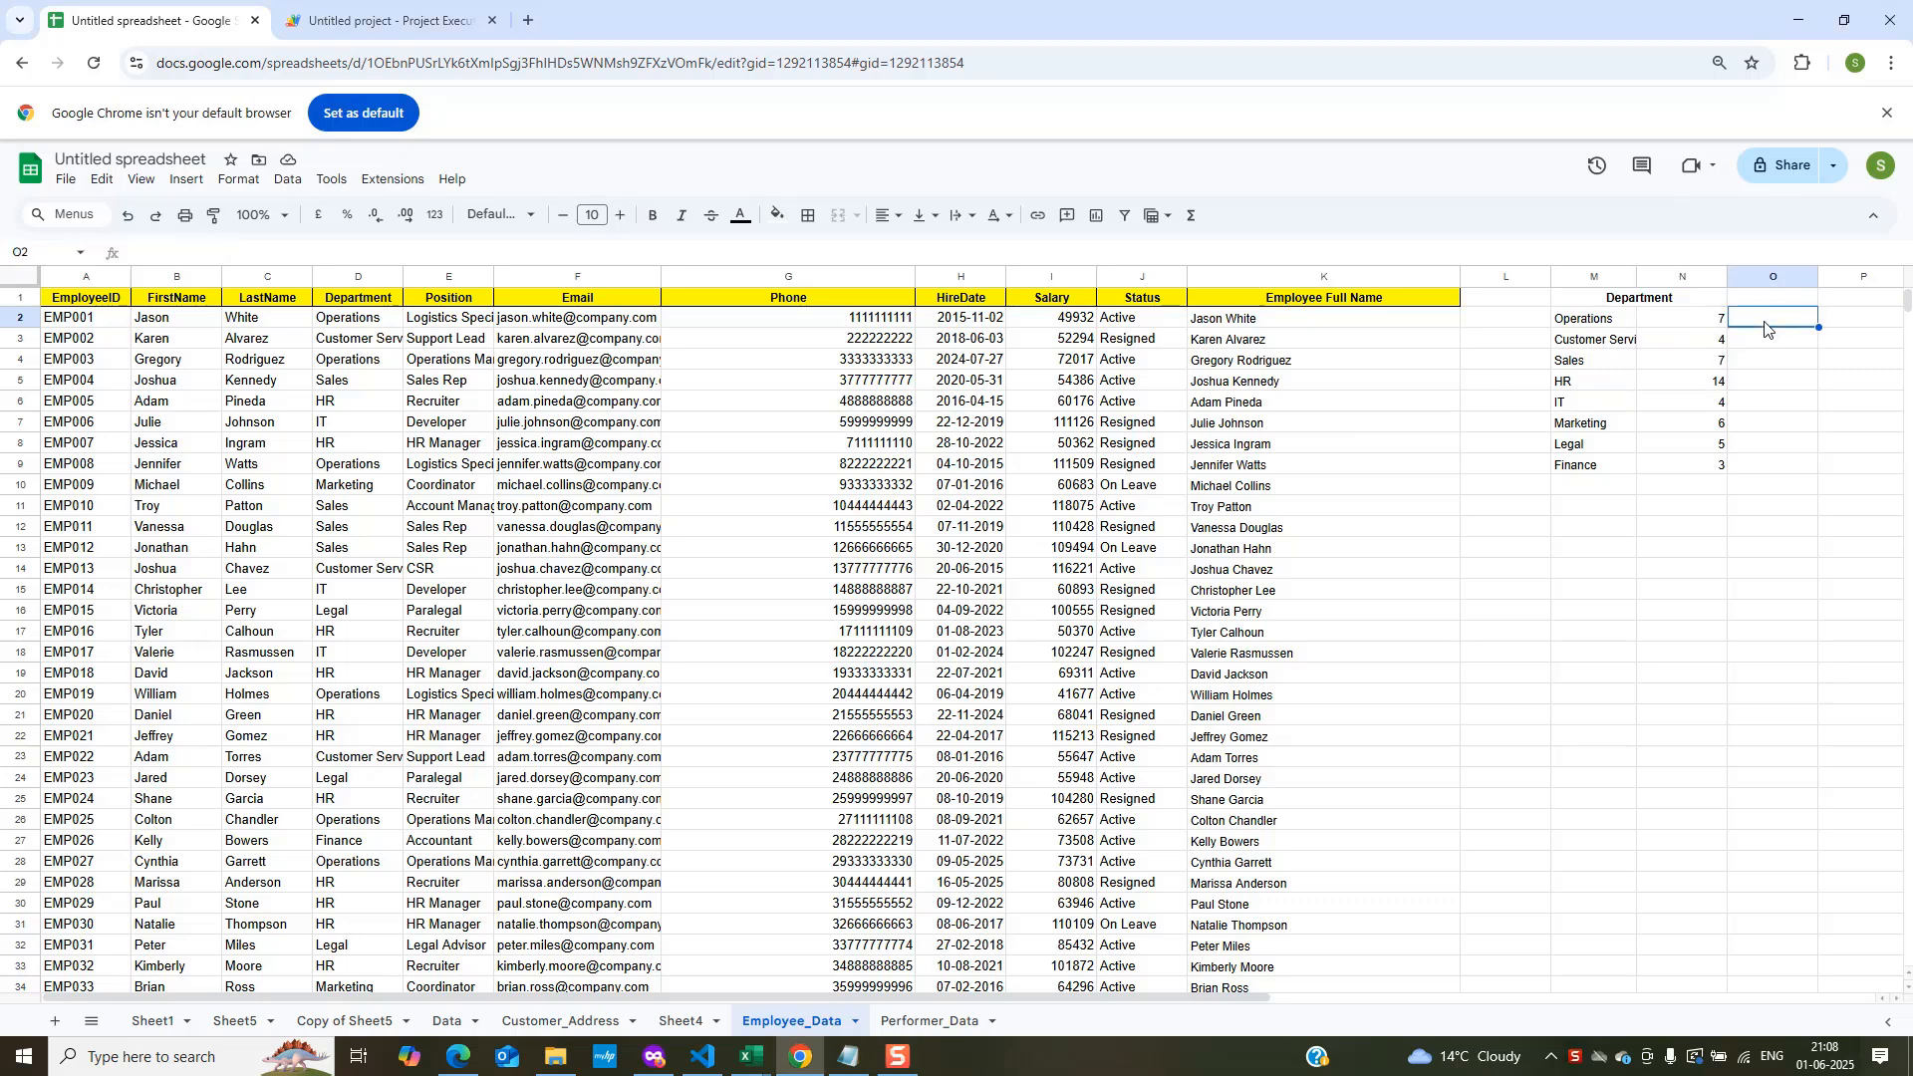
key(Right)
key(Left)
key(Left)
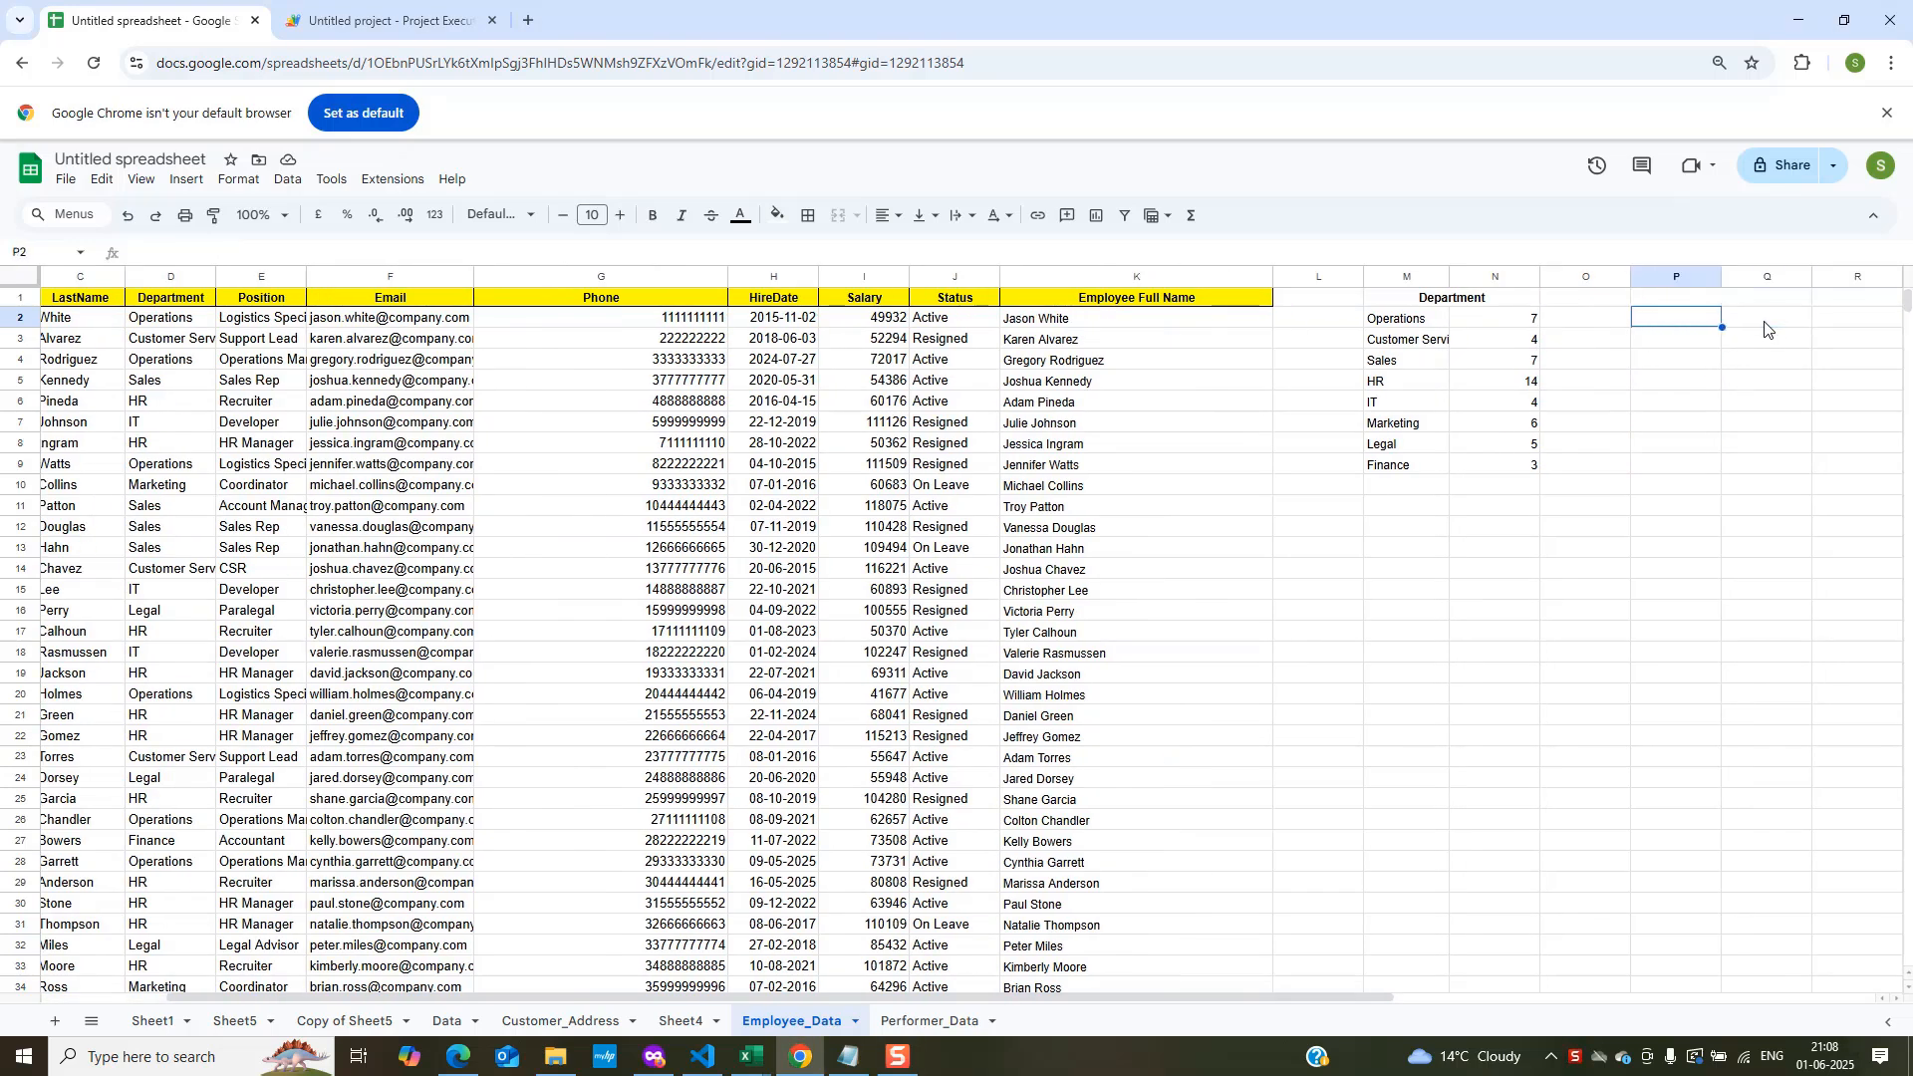
key(Up)
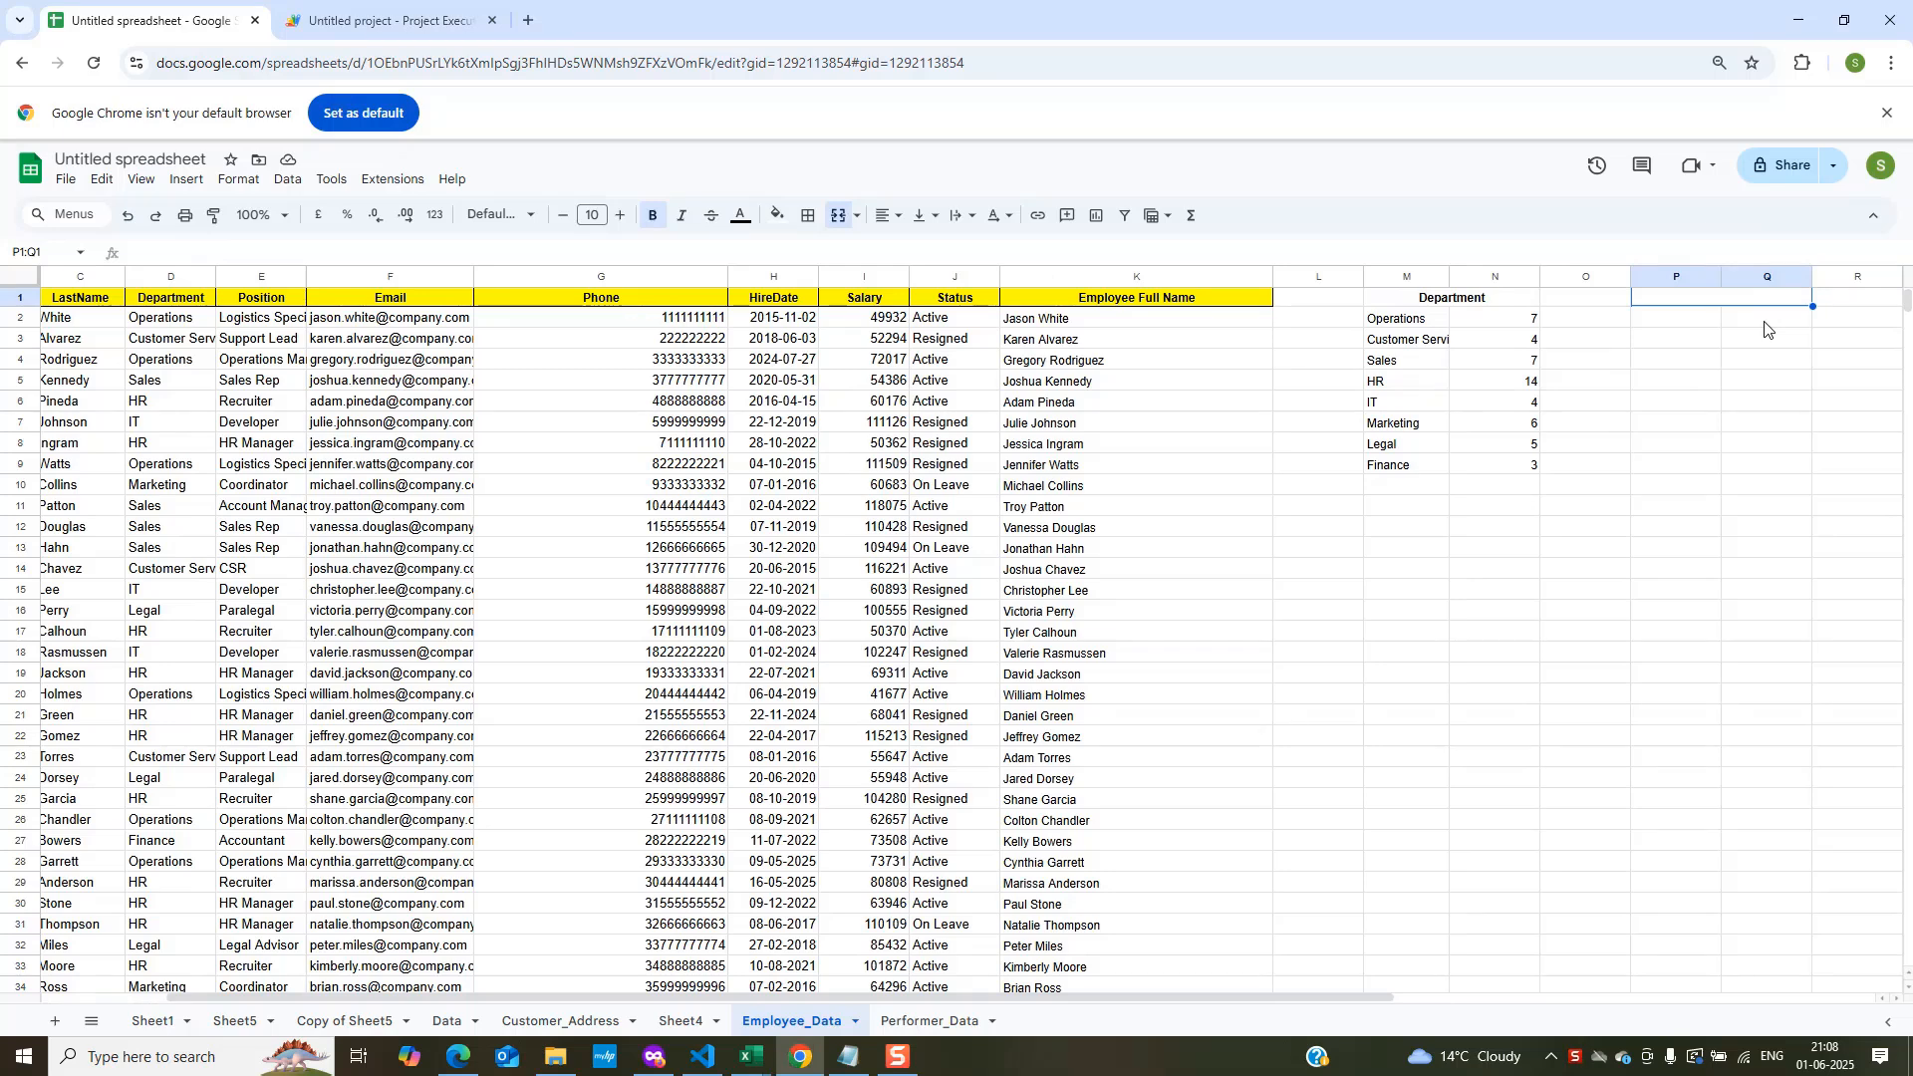
text(Col)
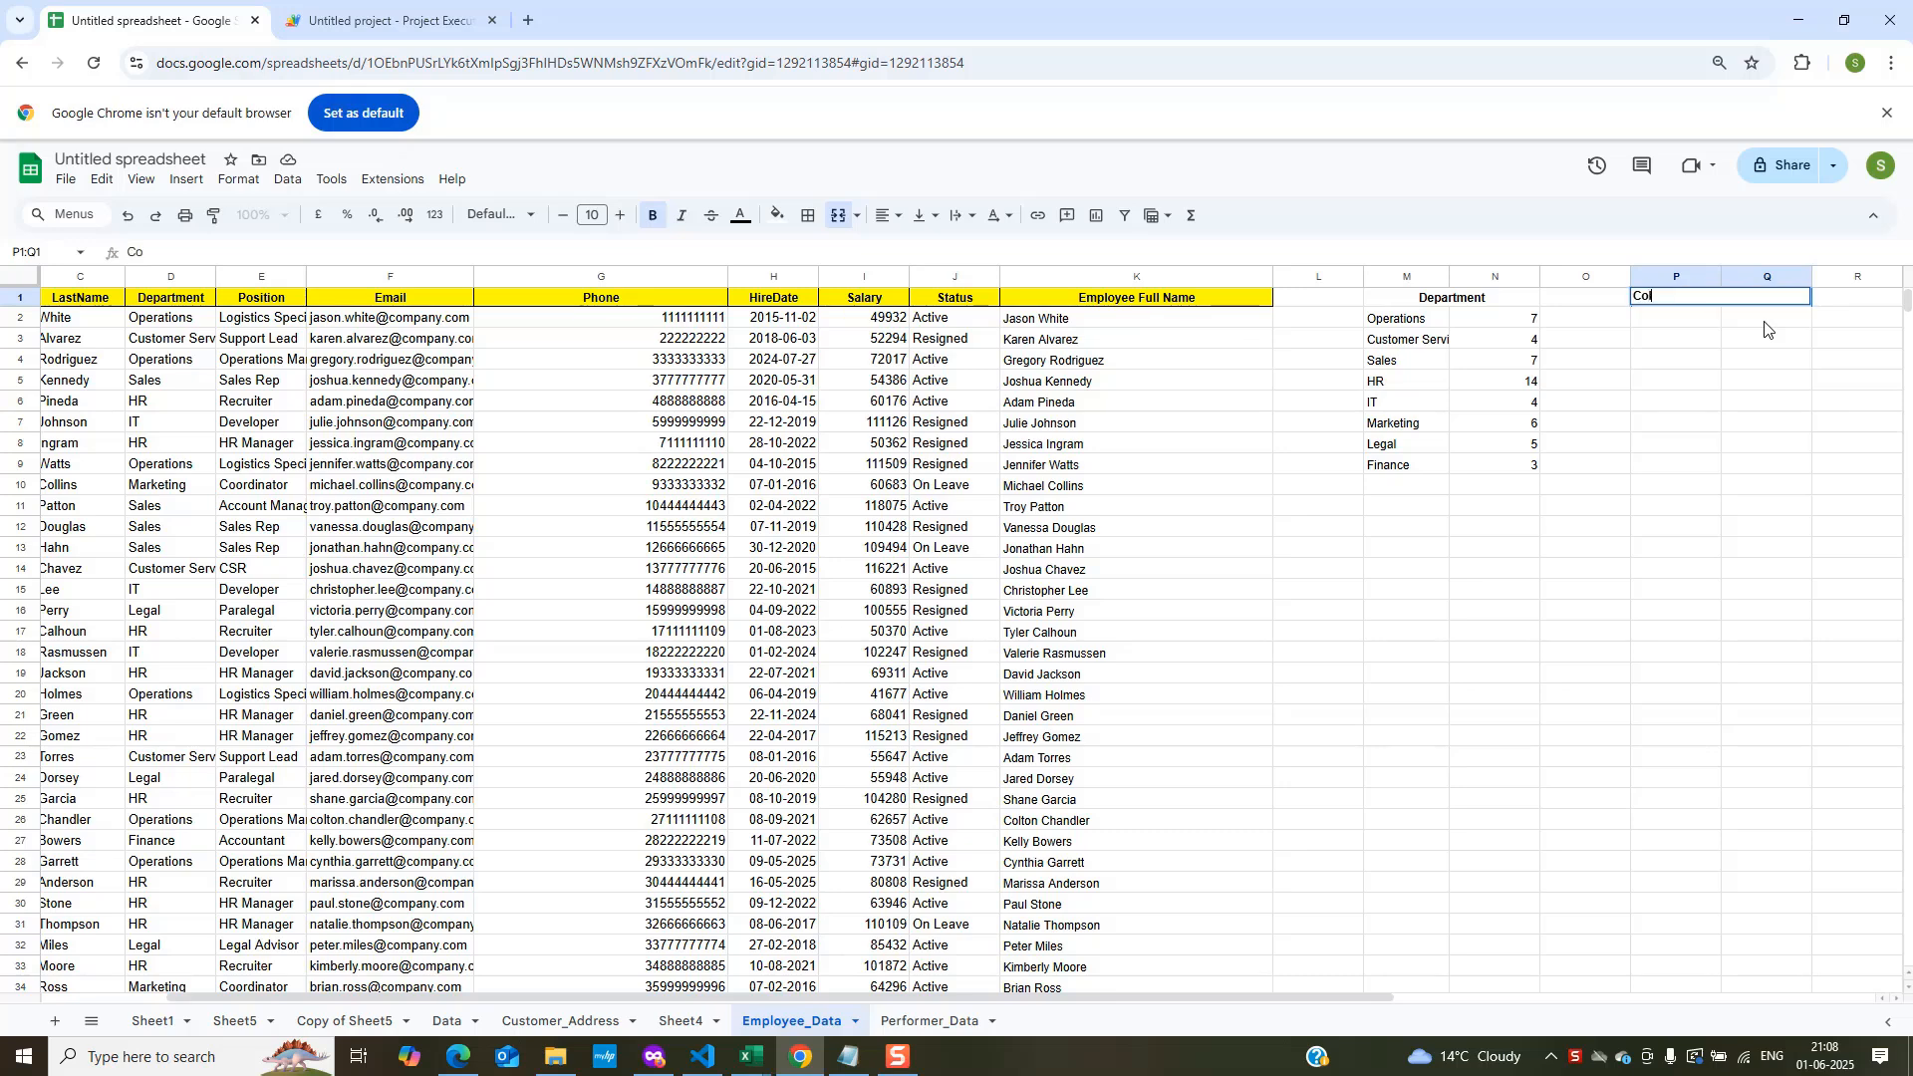
text(umn I has Salary .Writ)
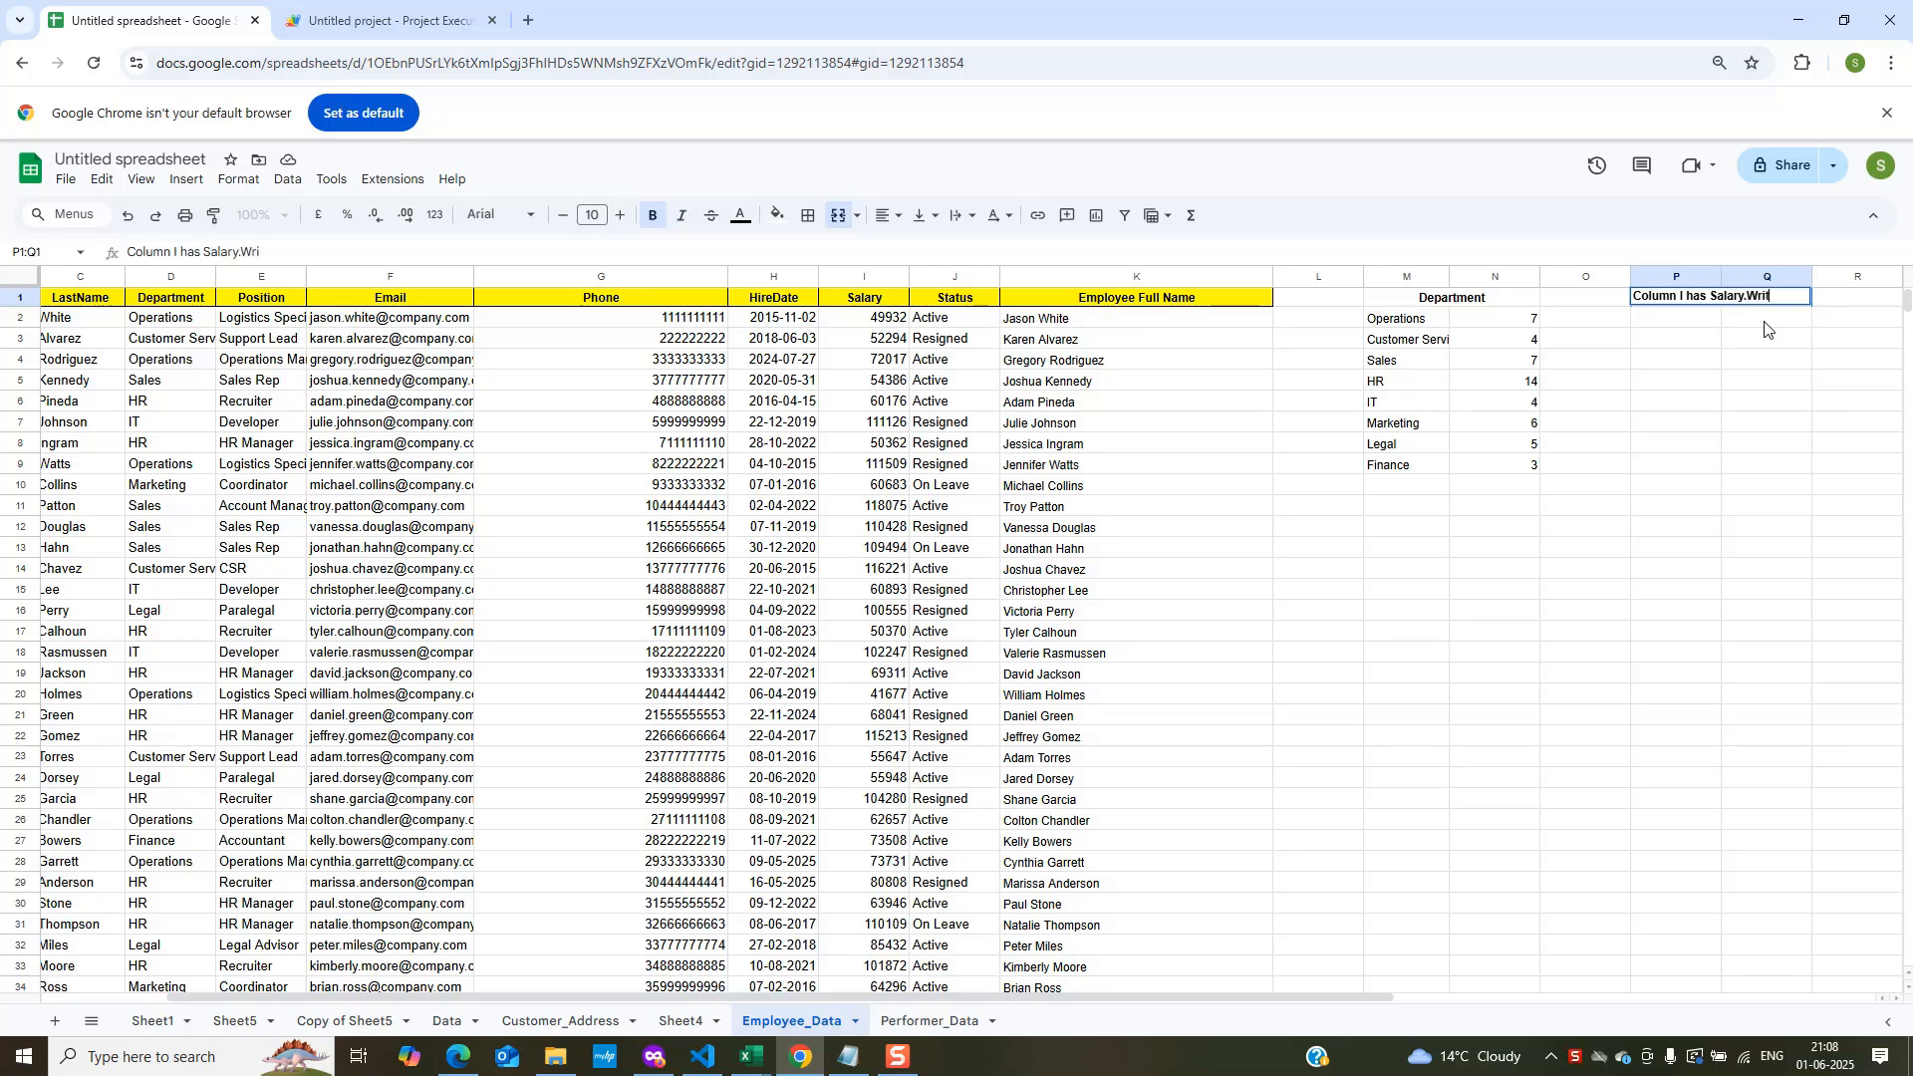
text(e a formula to f)
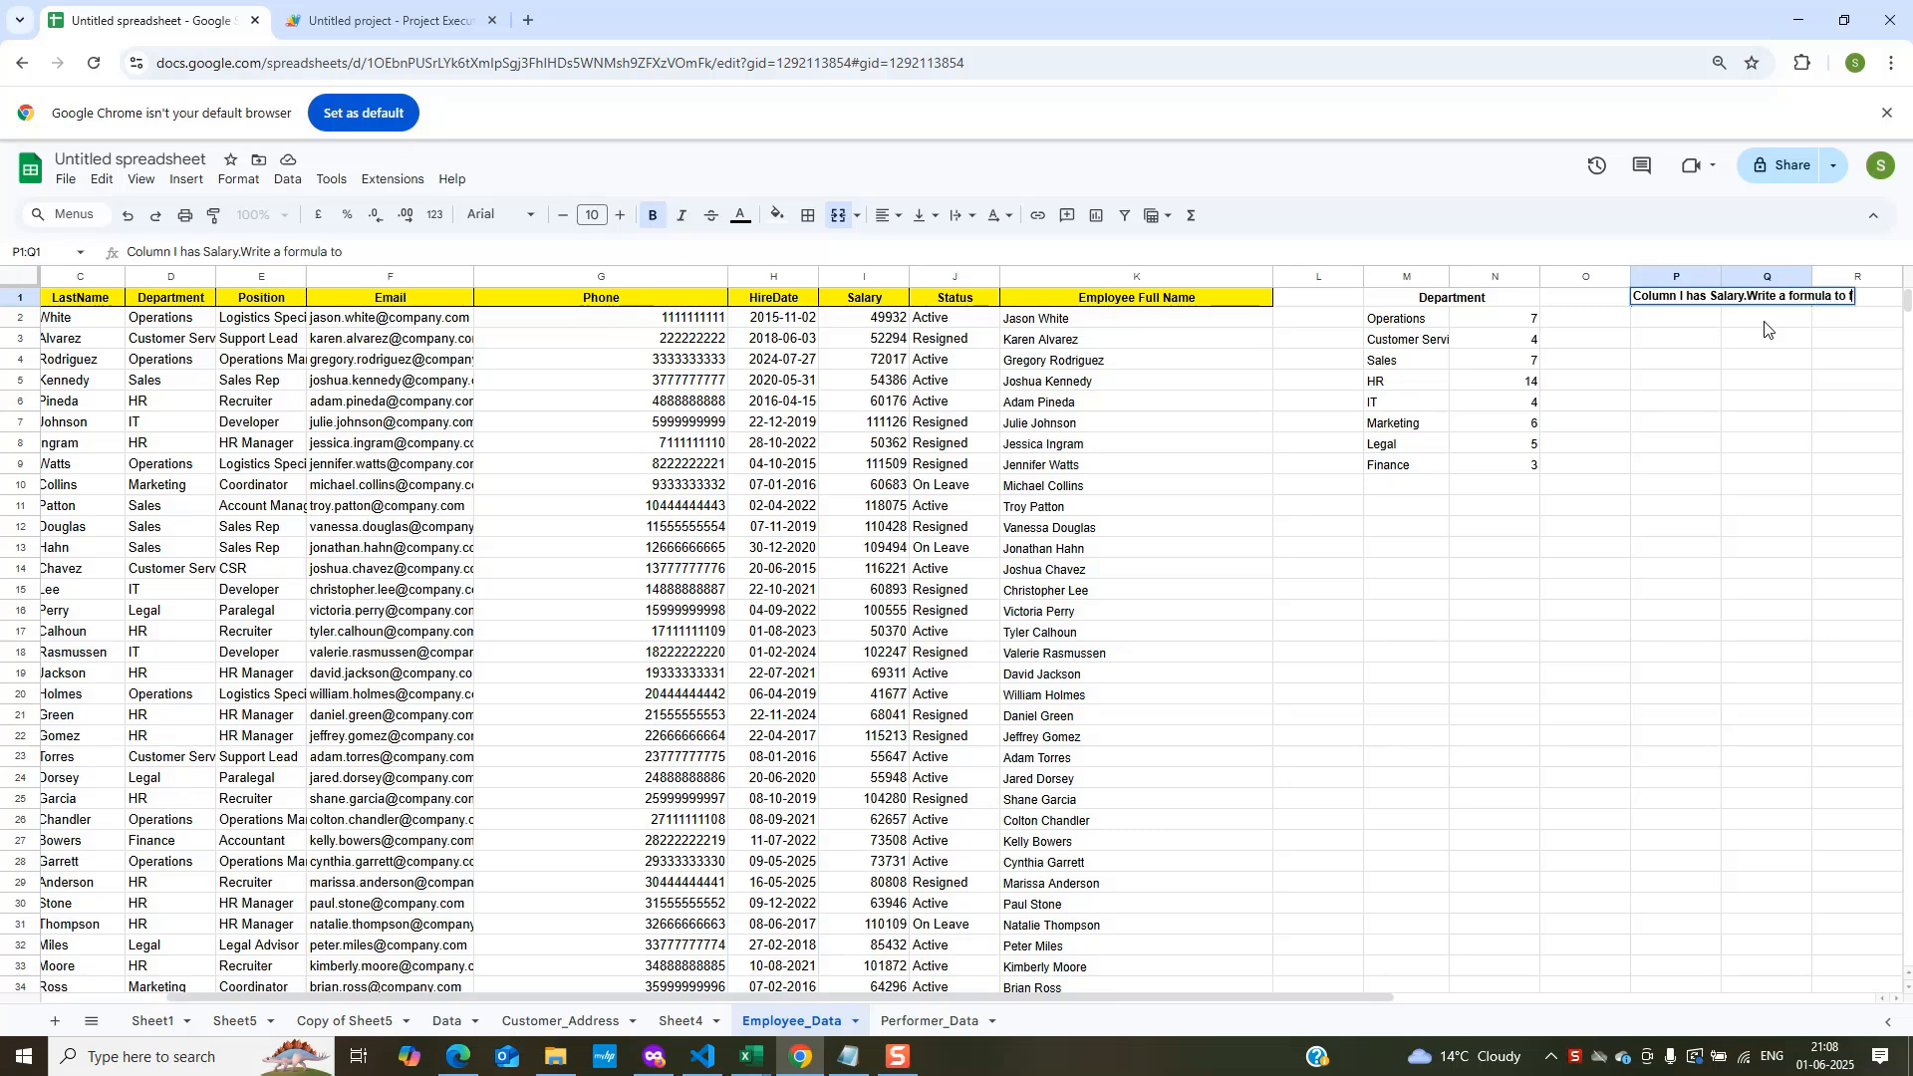
text(etch the highest)
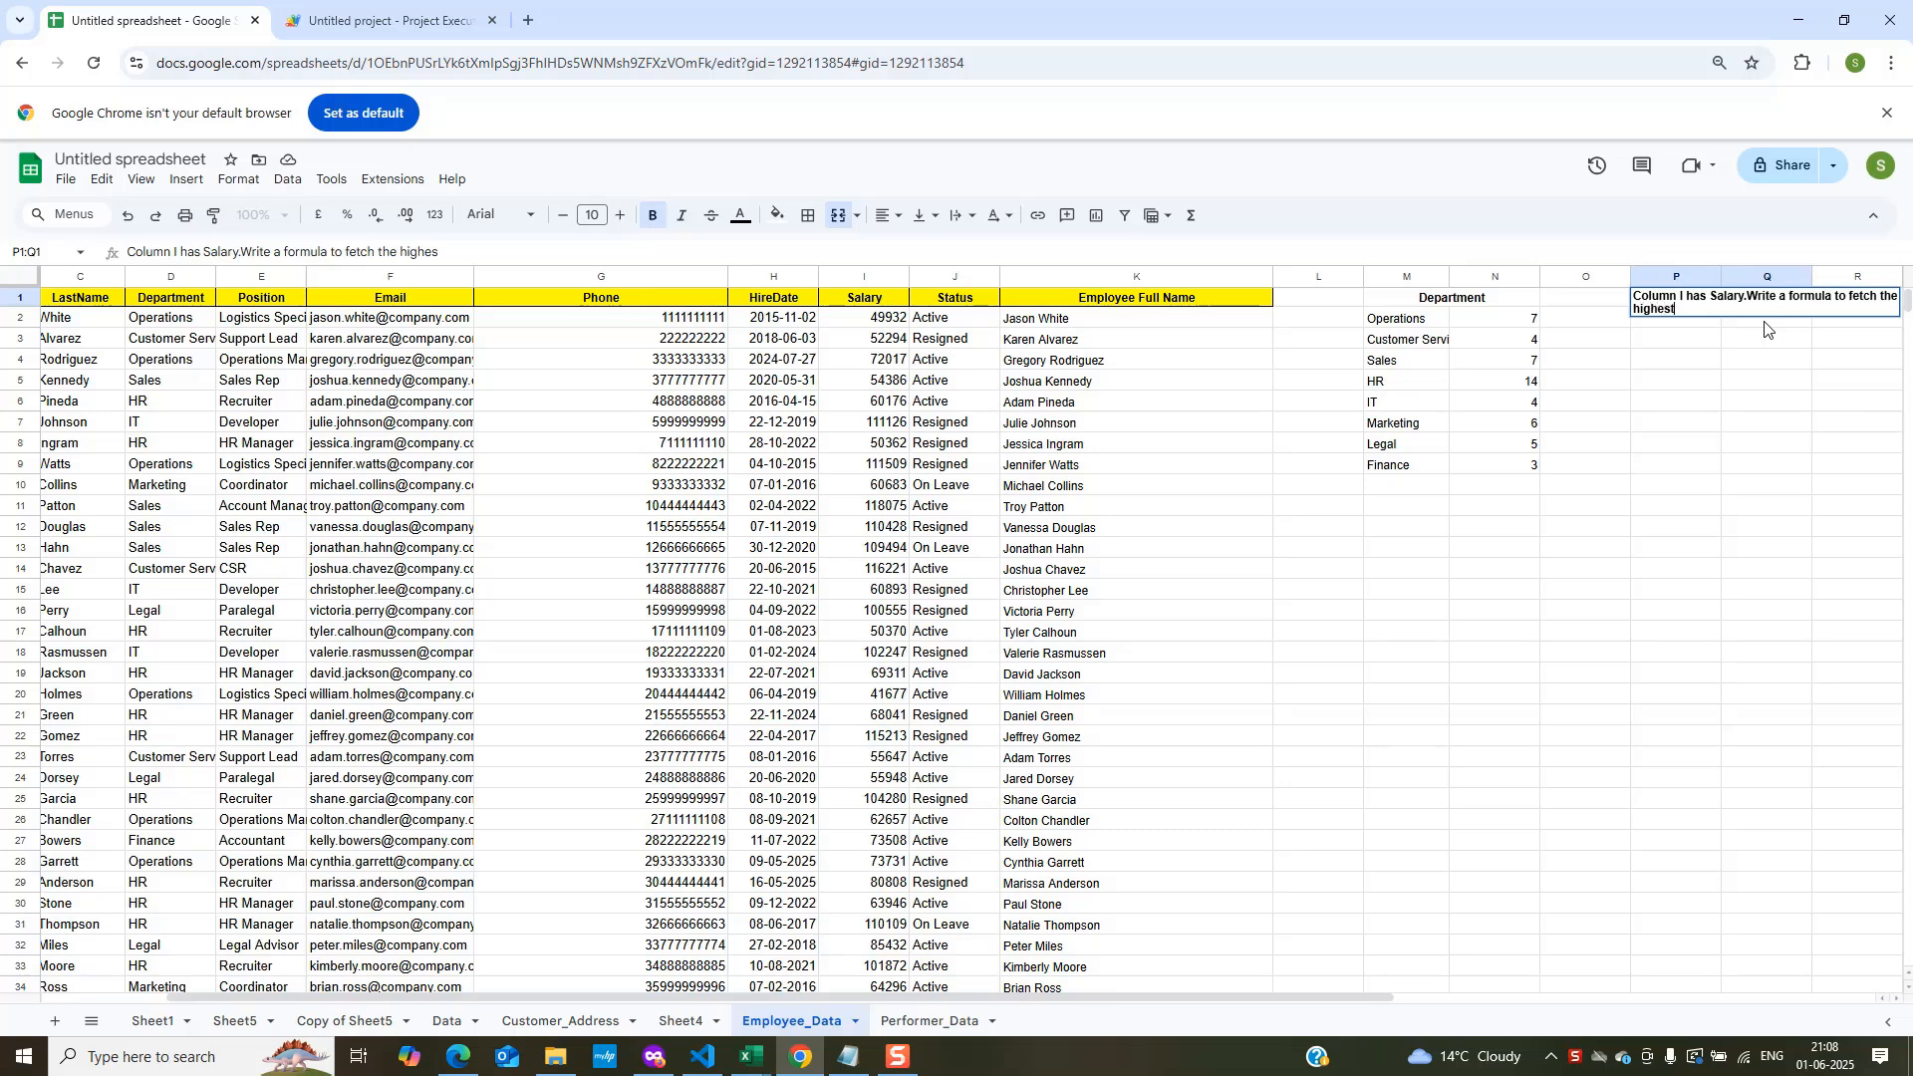
text( salary)
key(Return)
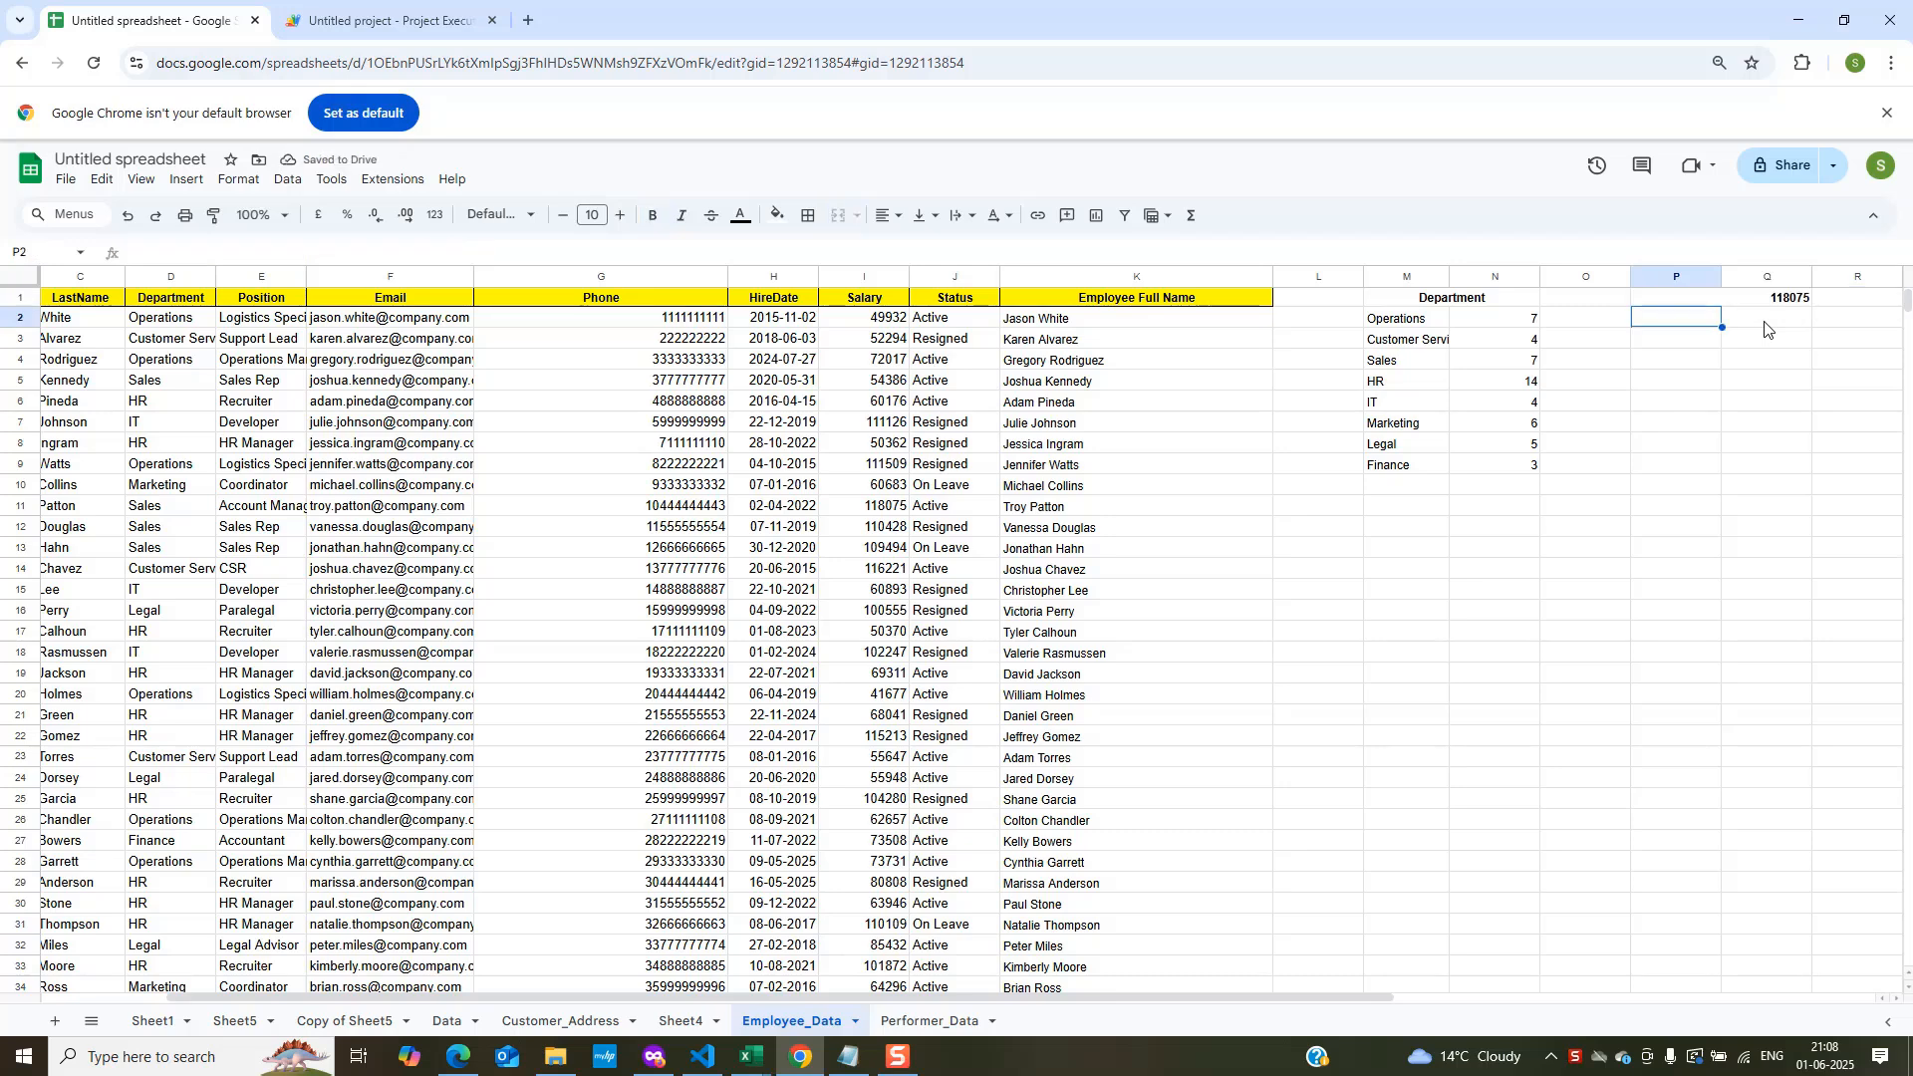
Inspect the formula generated in P1:Q1 for the highest salary.
key(Up)
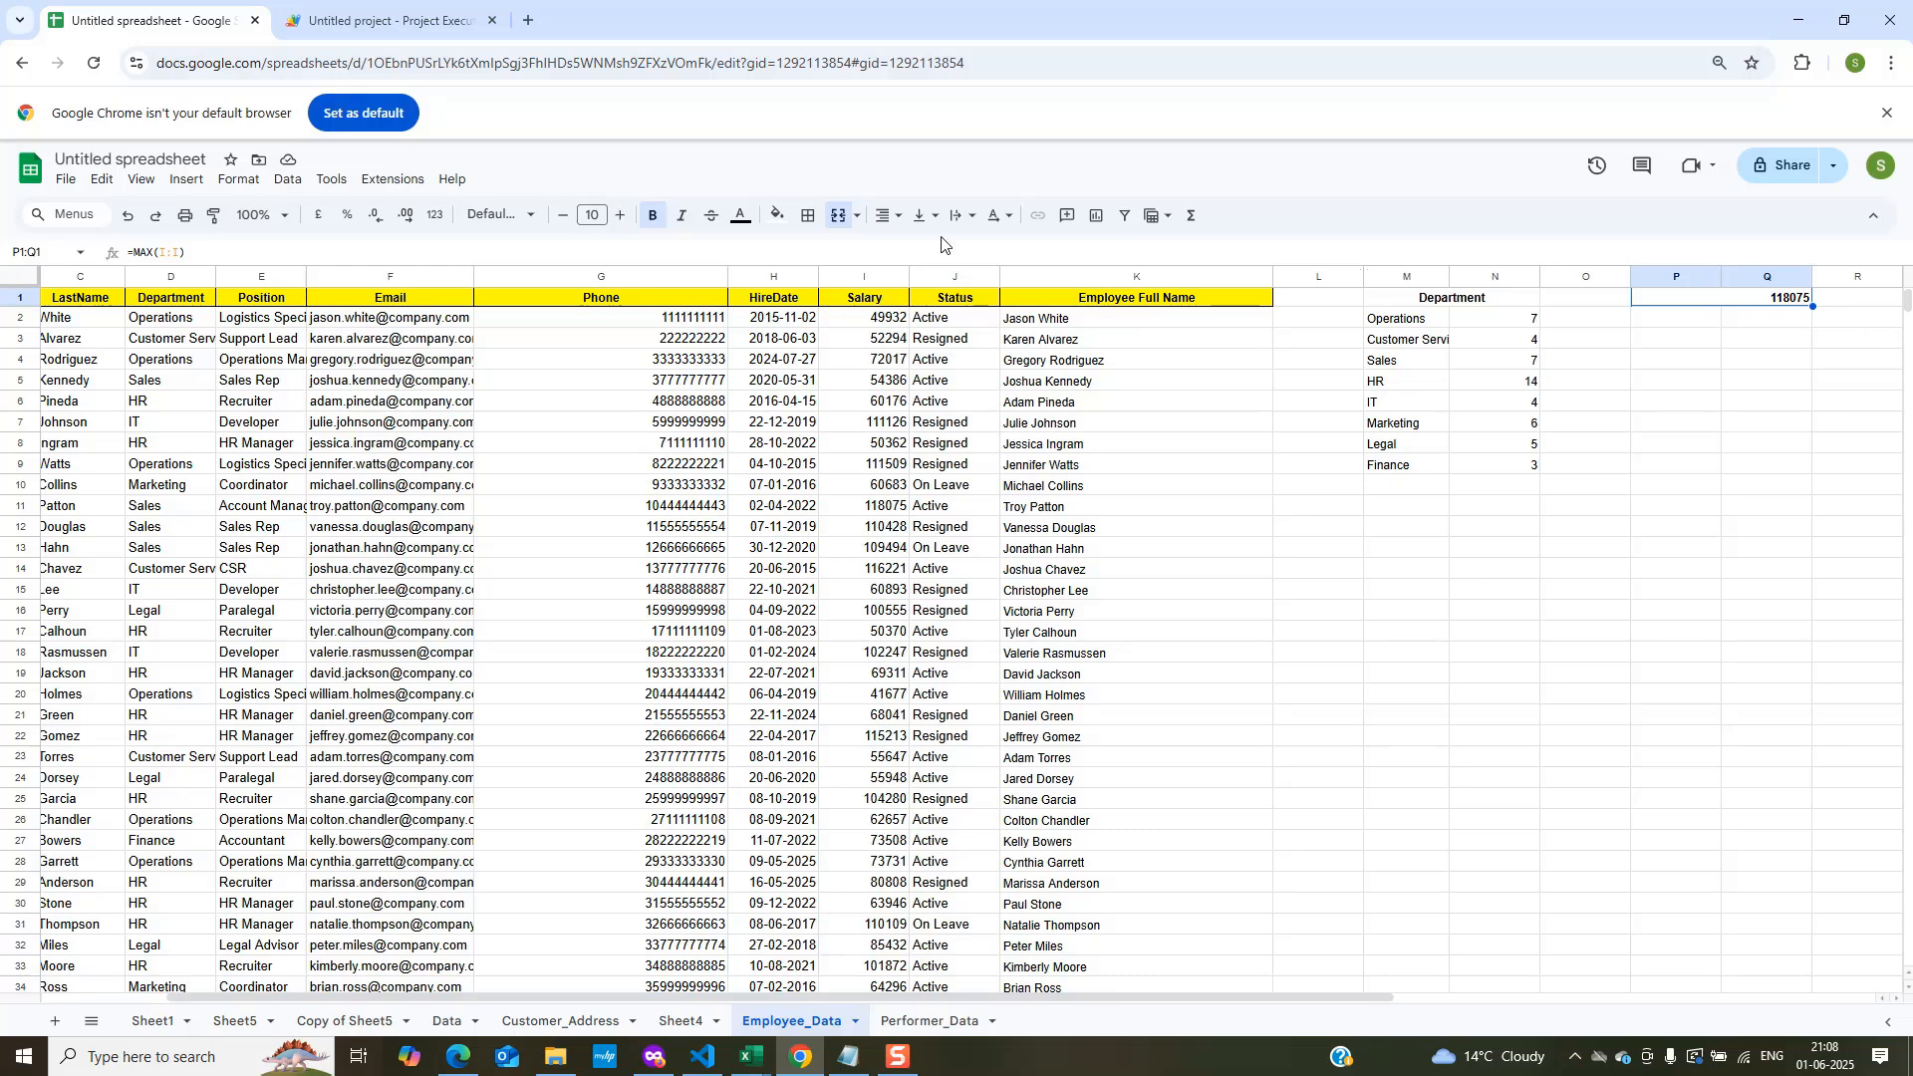
triple_click(286, 253)
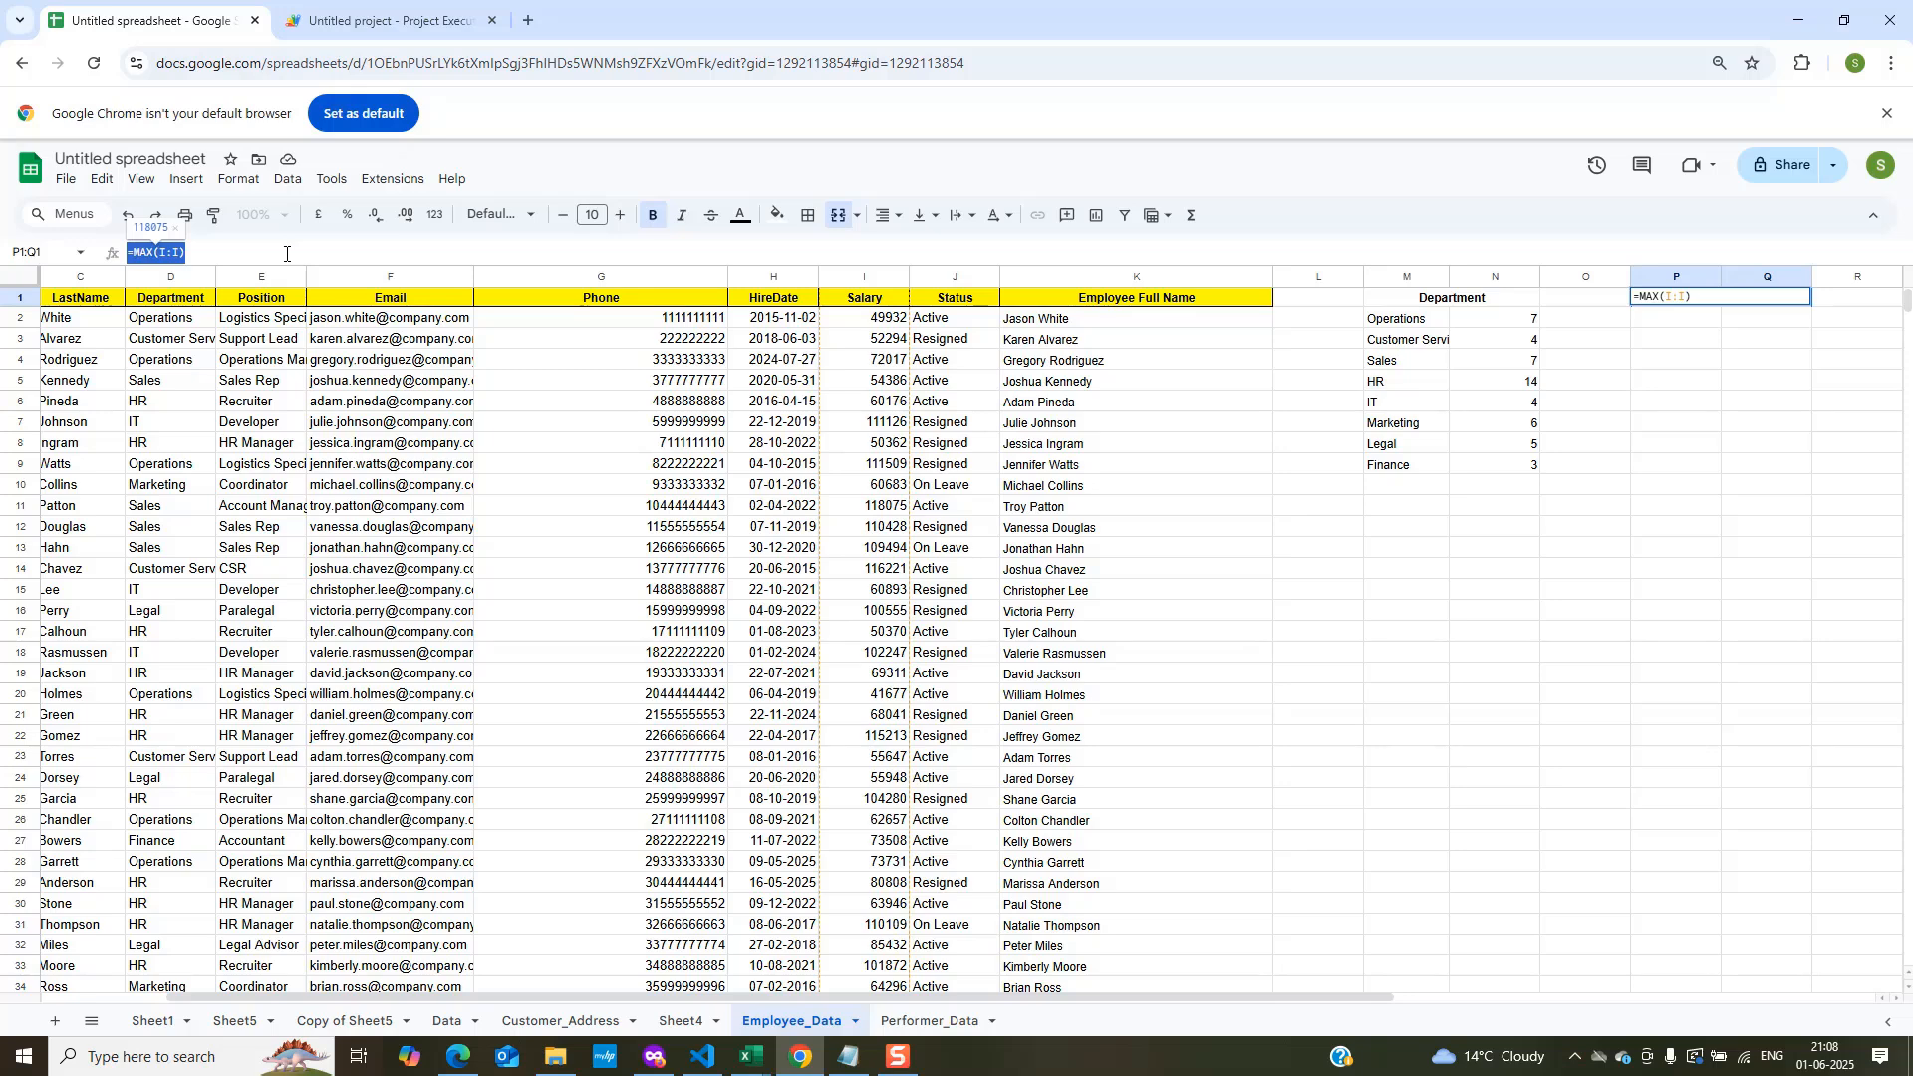
key(Tab)
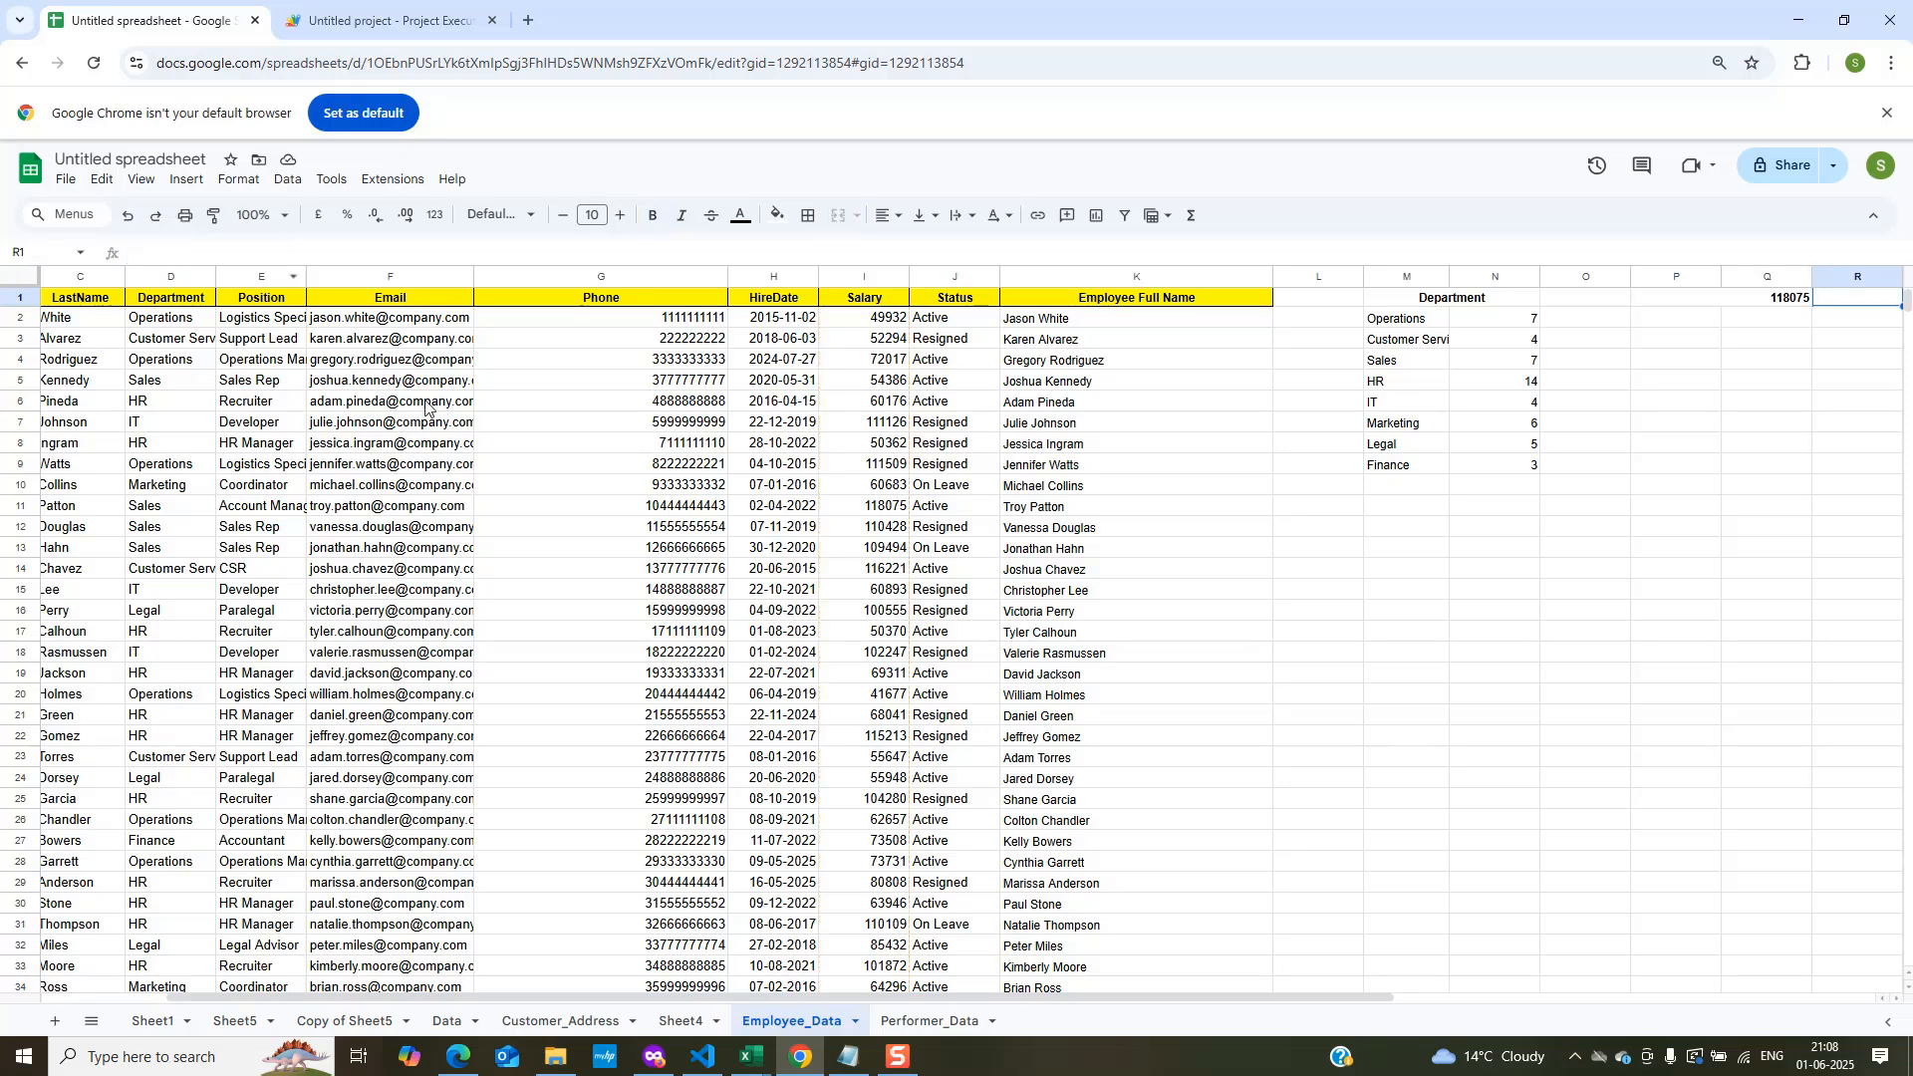
click(1680, 304)
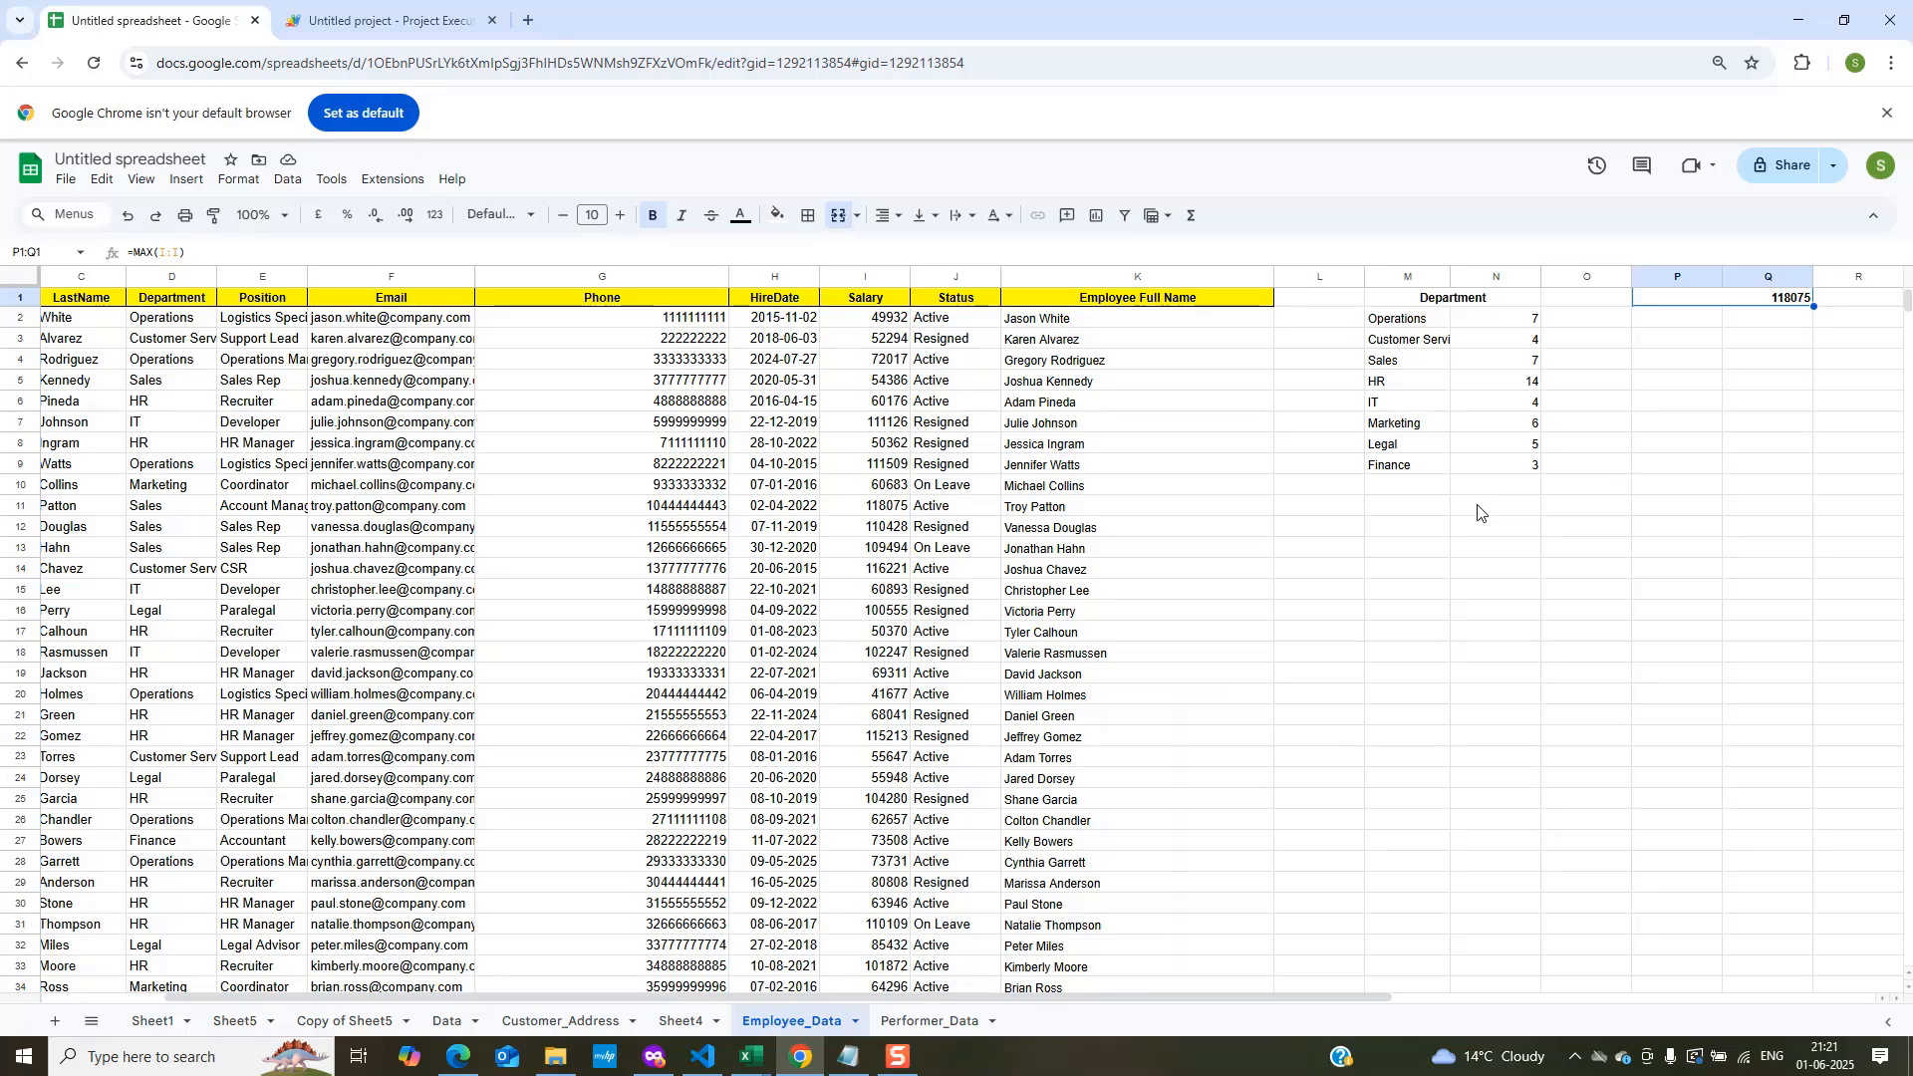
Enter in R1 the request "Column I has all salaries and column K has employee names. Write a formula to fetch the employee name with highest salary".
click(1853, 298)
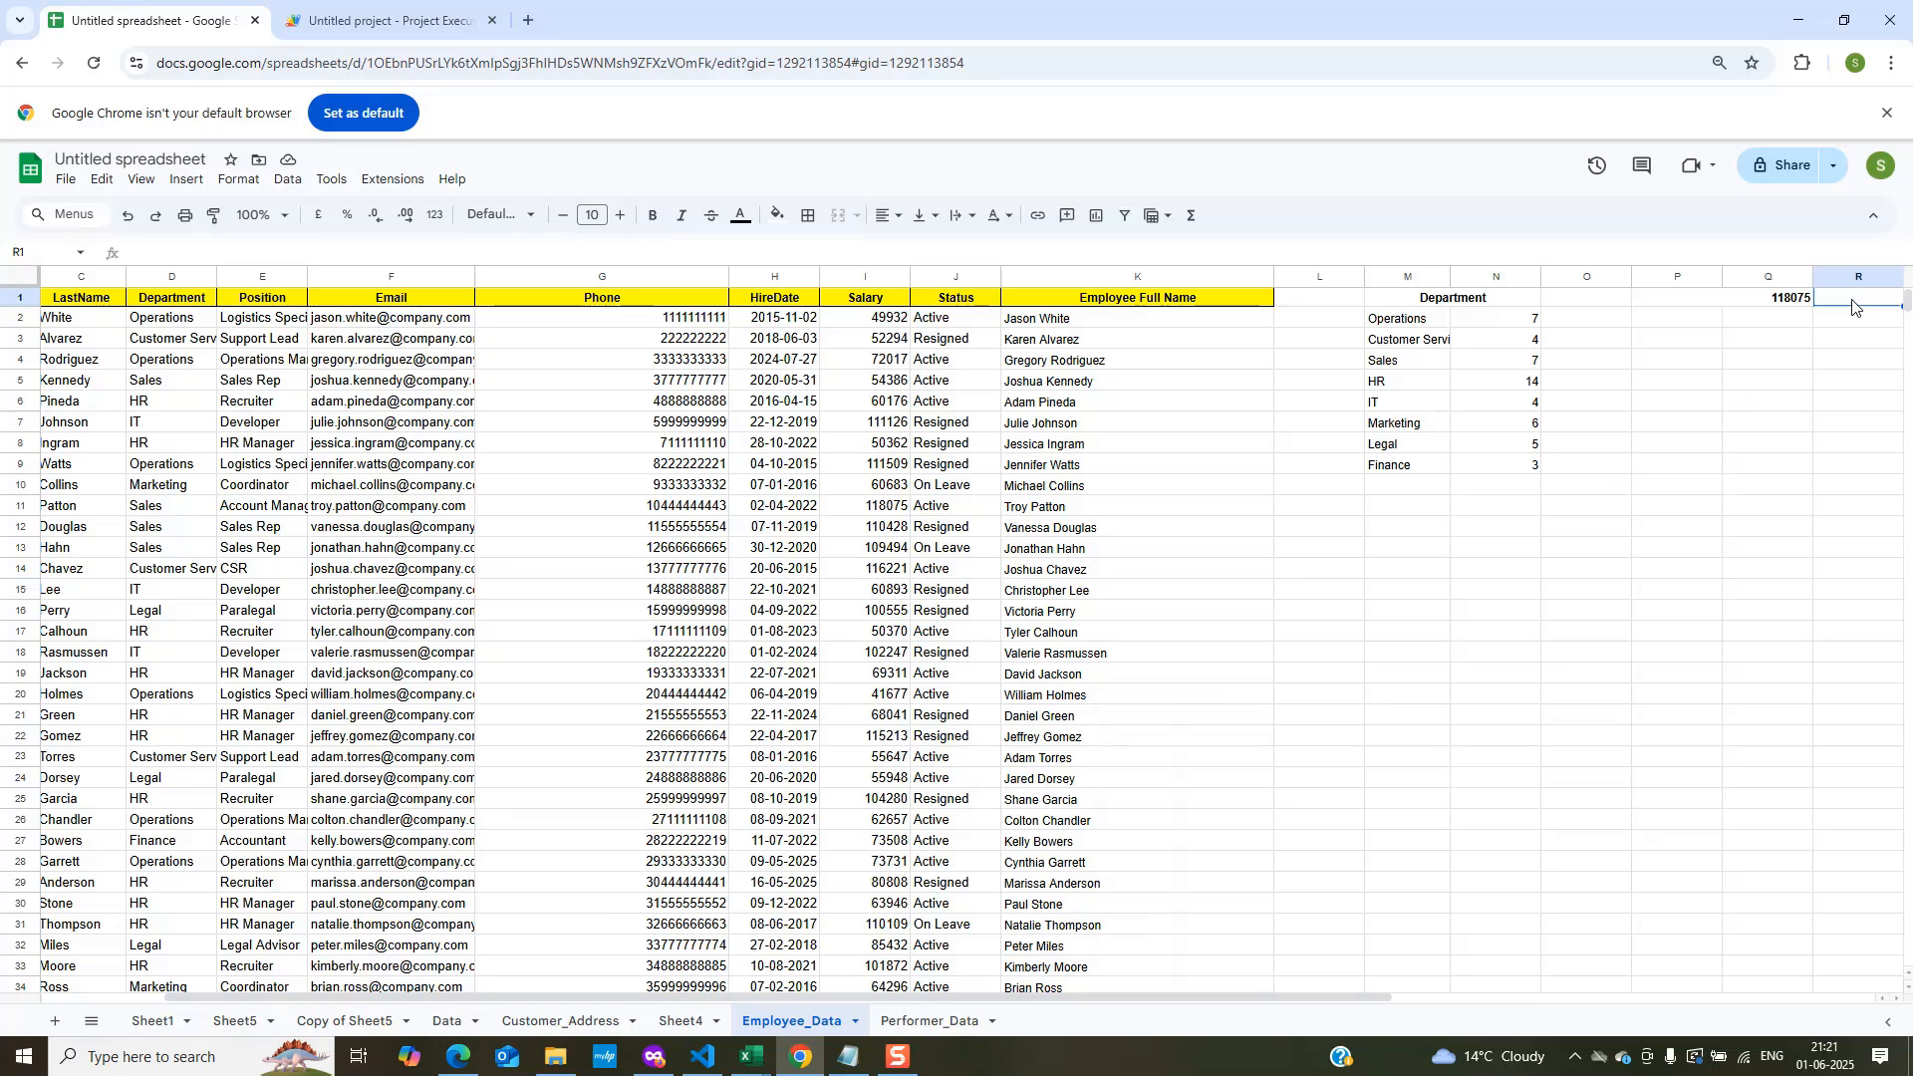
double_click(1853, 304)
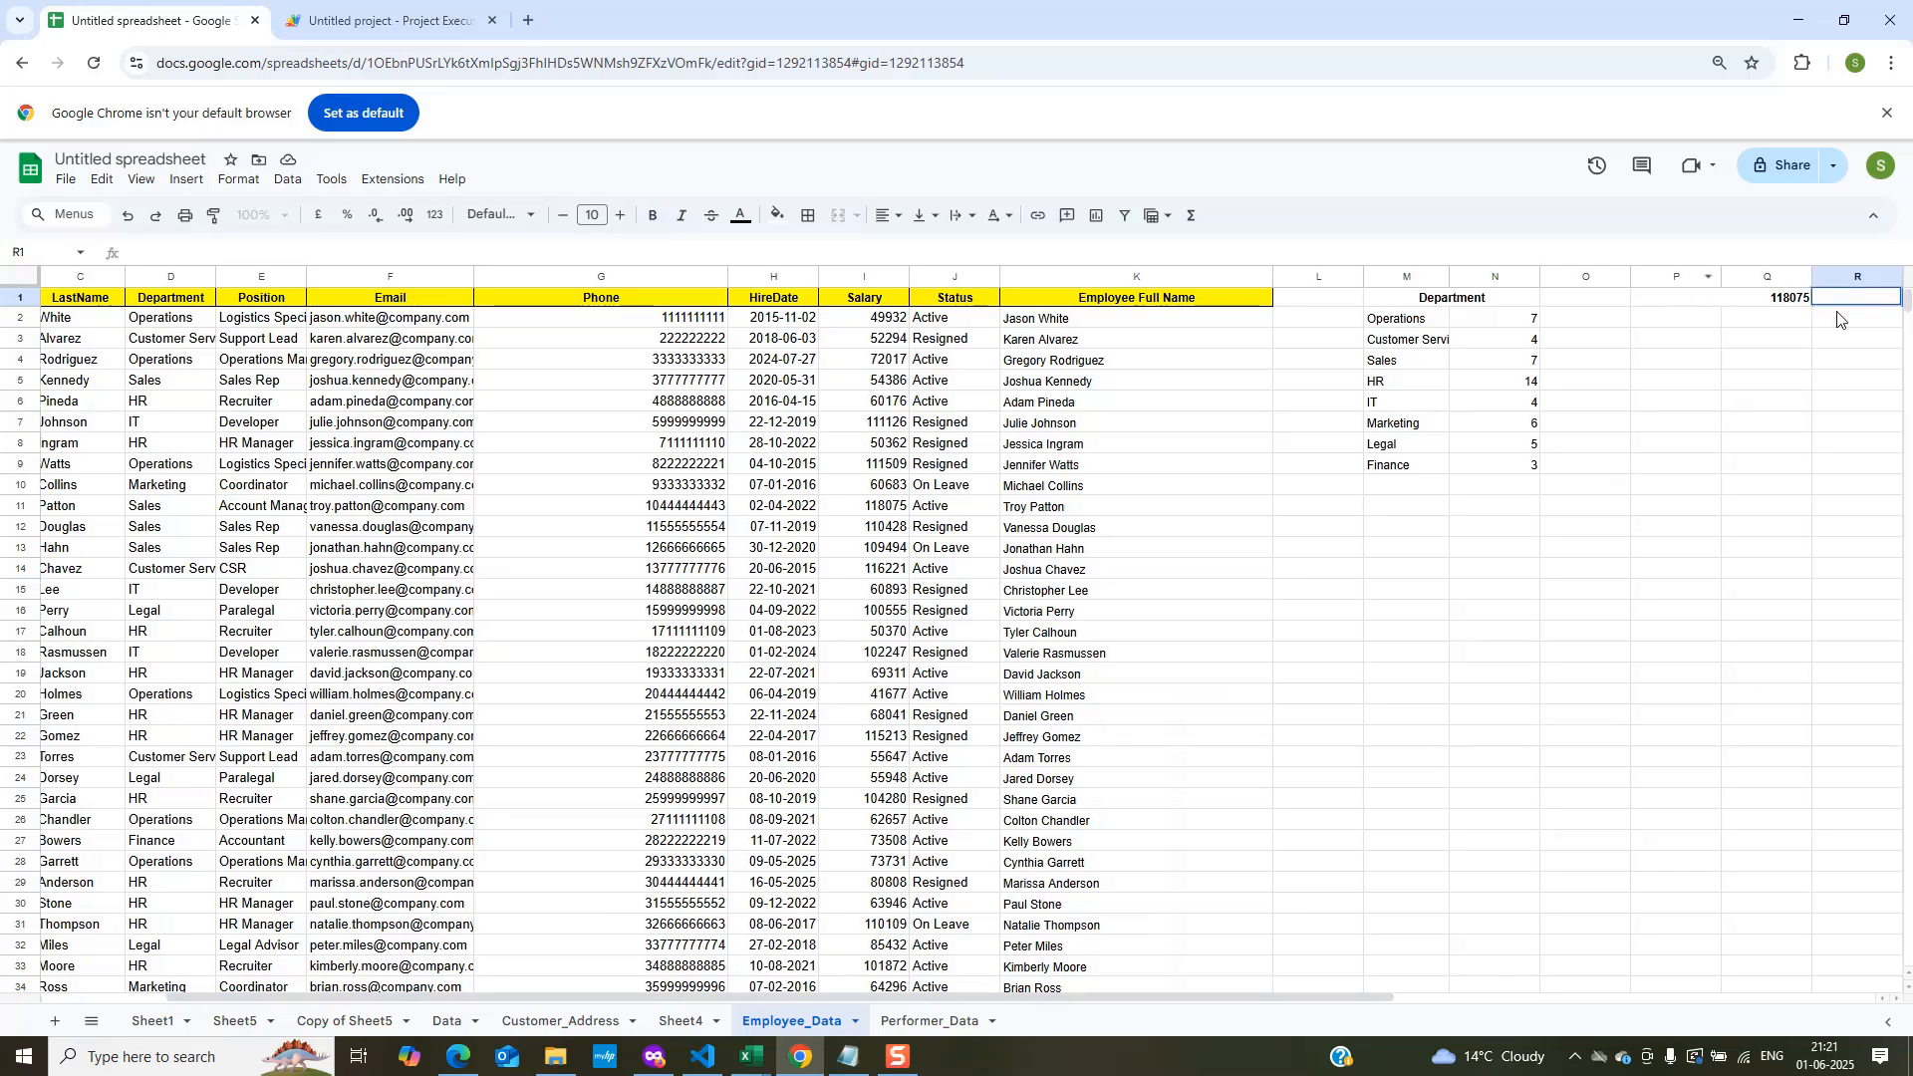
text(Column I has all salaries and column K has employee names. Write a formula to fetch the employee name with highest salary)
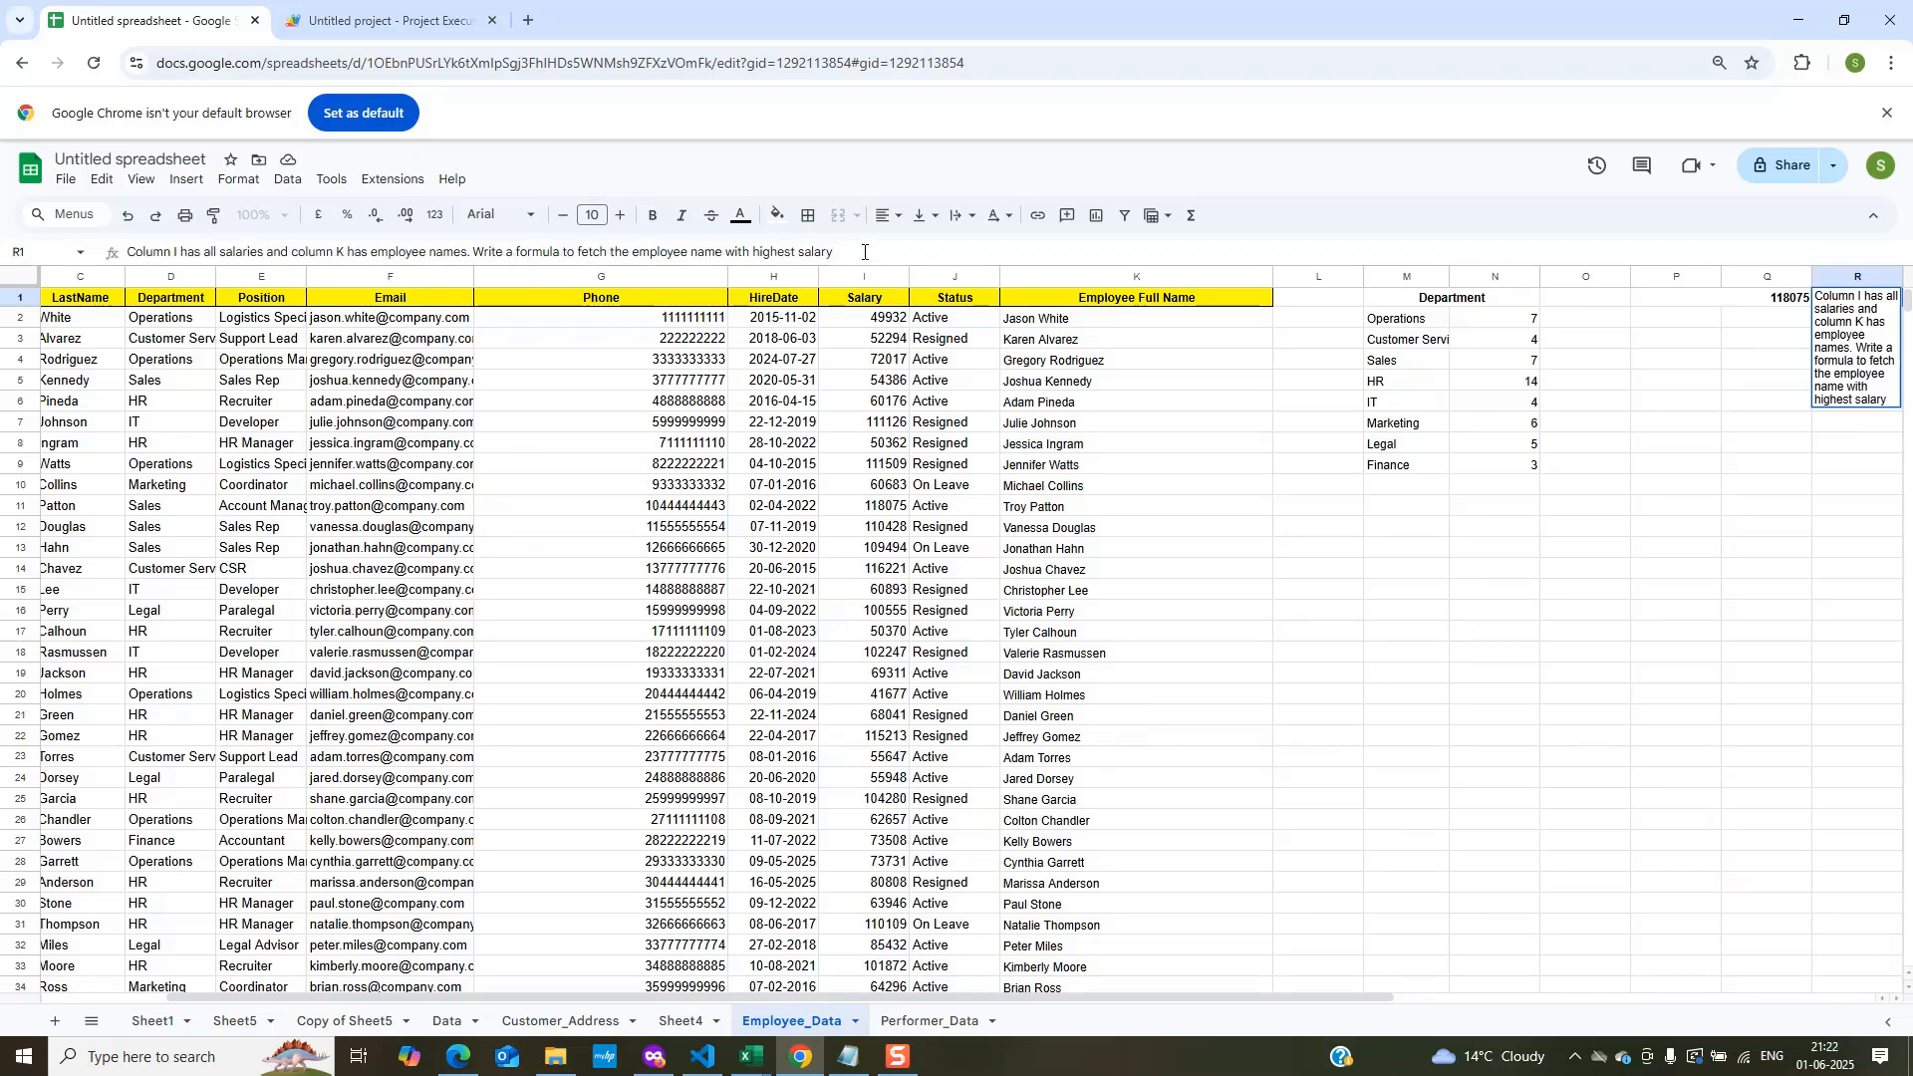
key(Return)
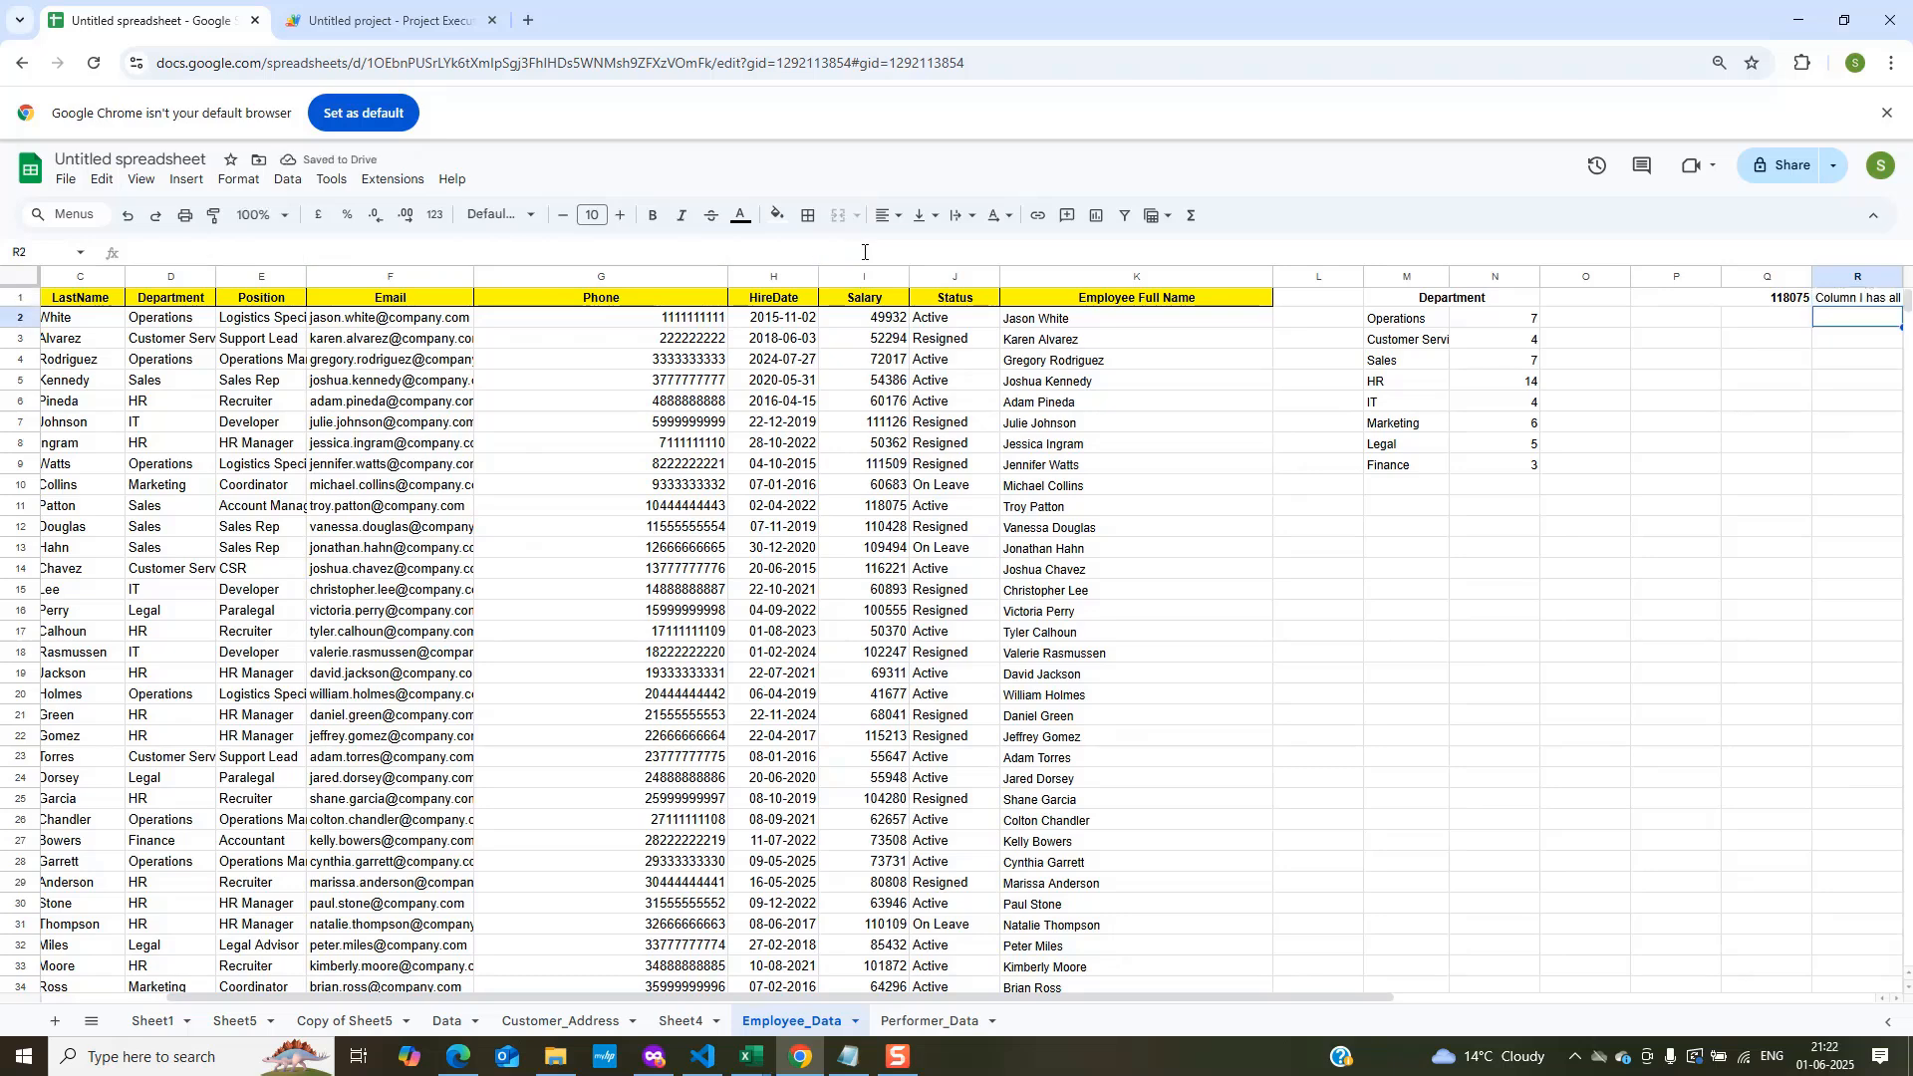
key(Up)
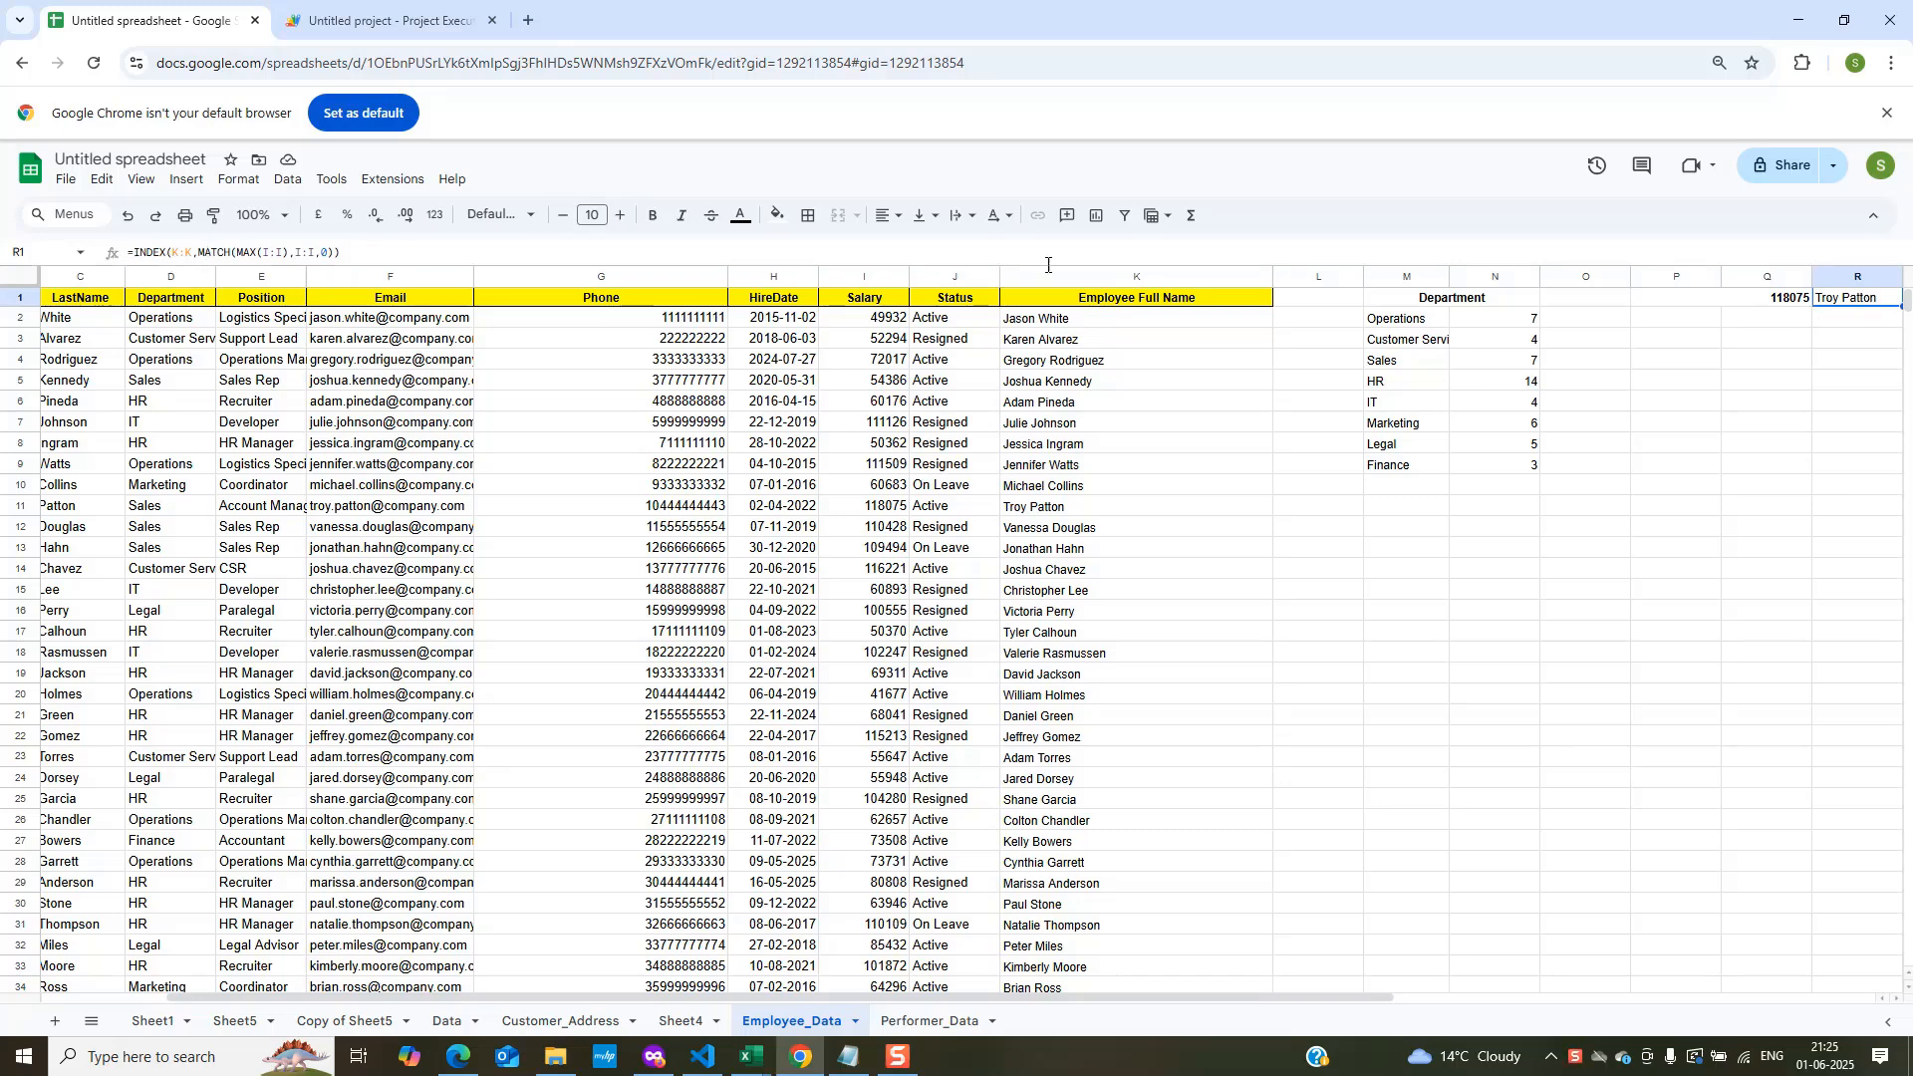
Check the name returned in R1 and the highest salary in P1:Q1 against K11 and I11 in the employee table.
click(1151, 361)
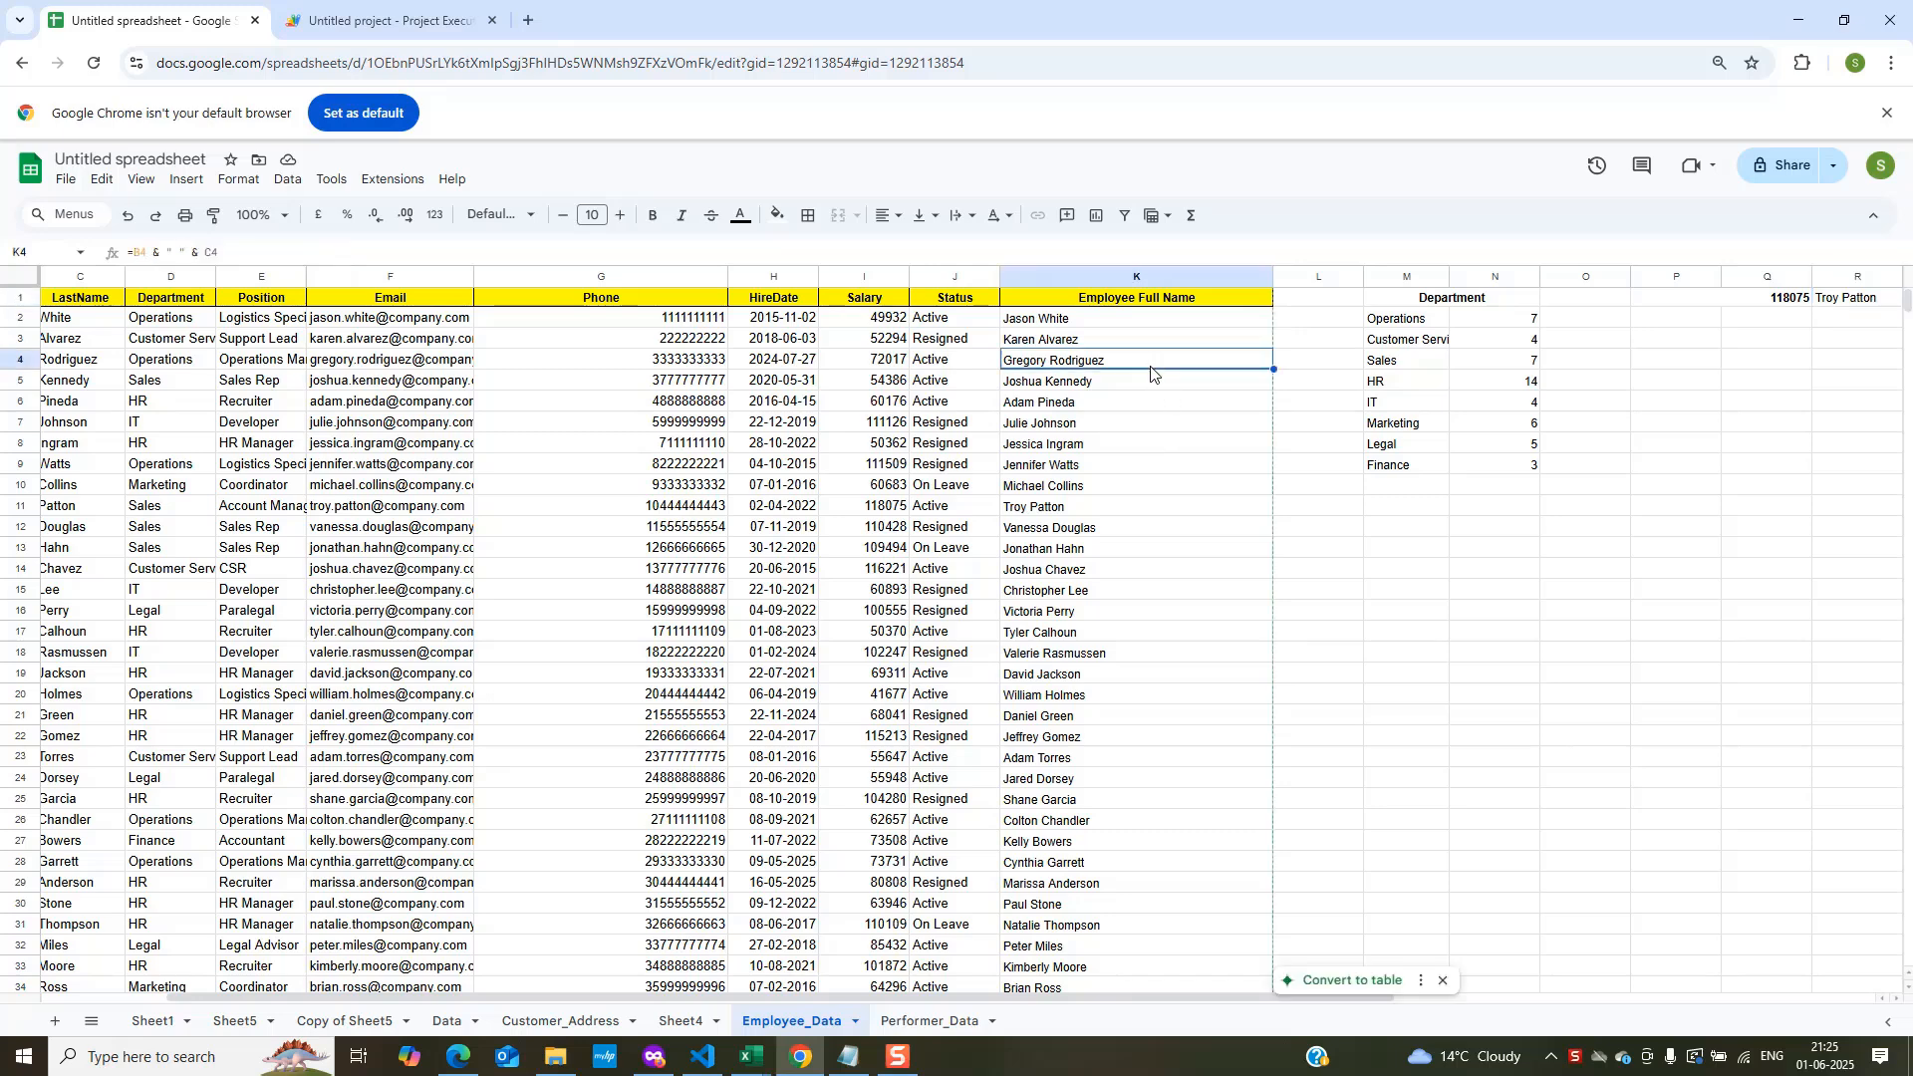
click(1044, 509)
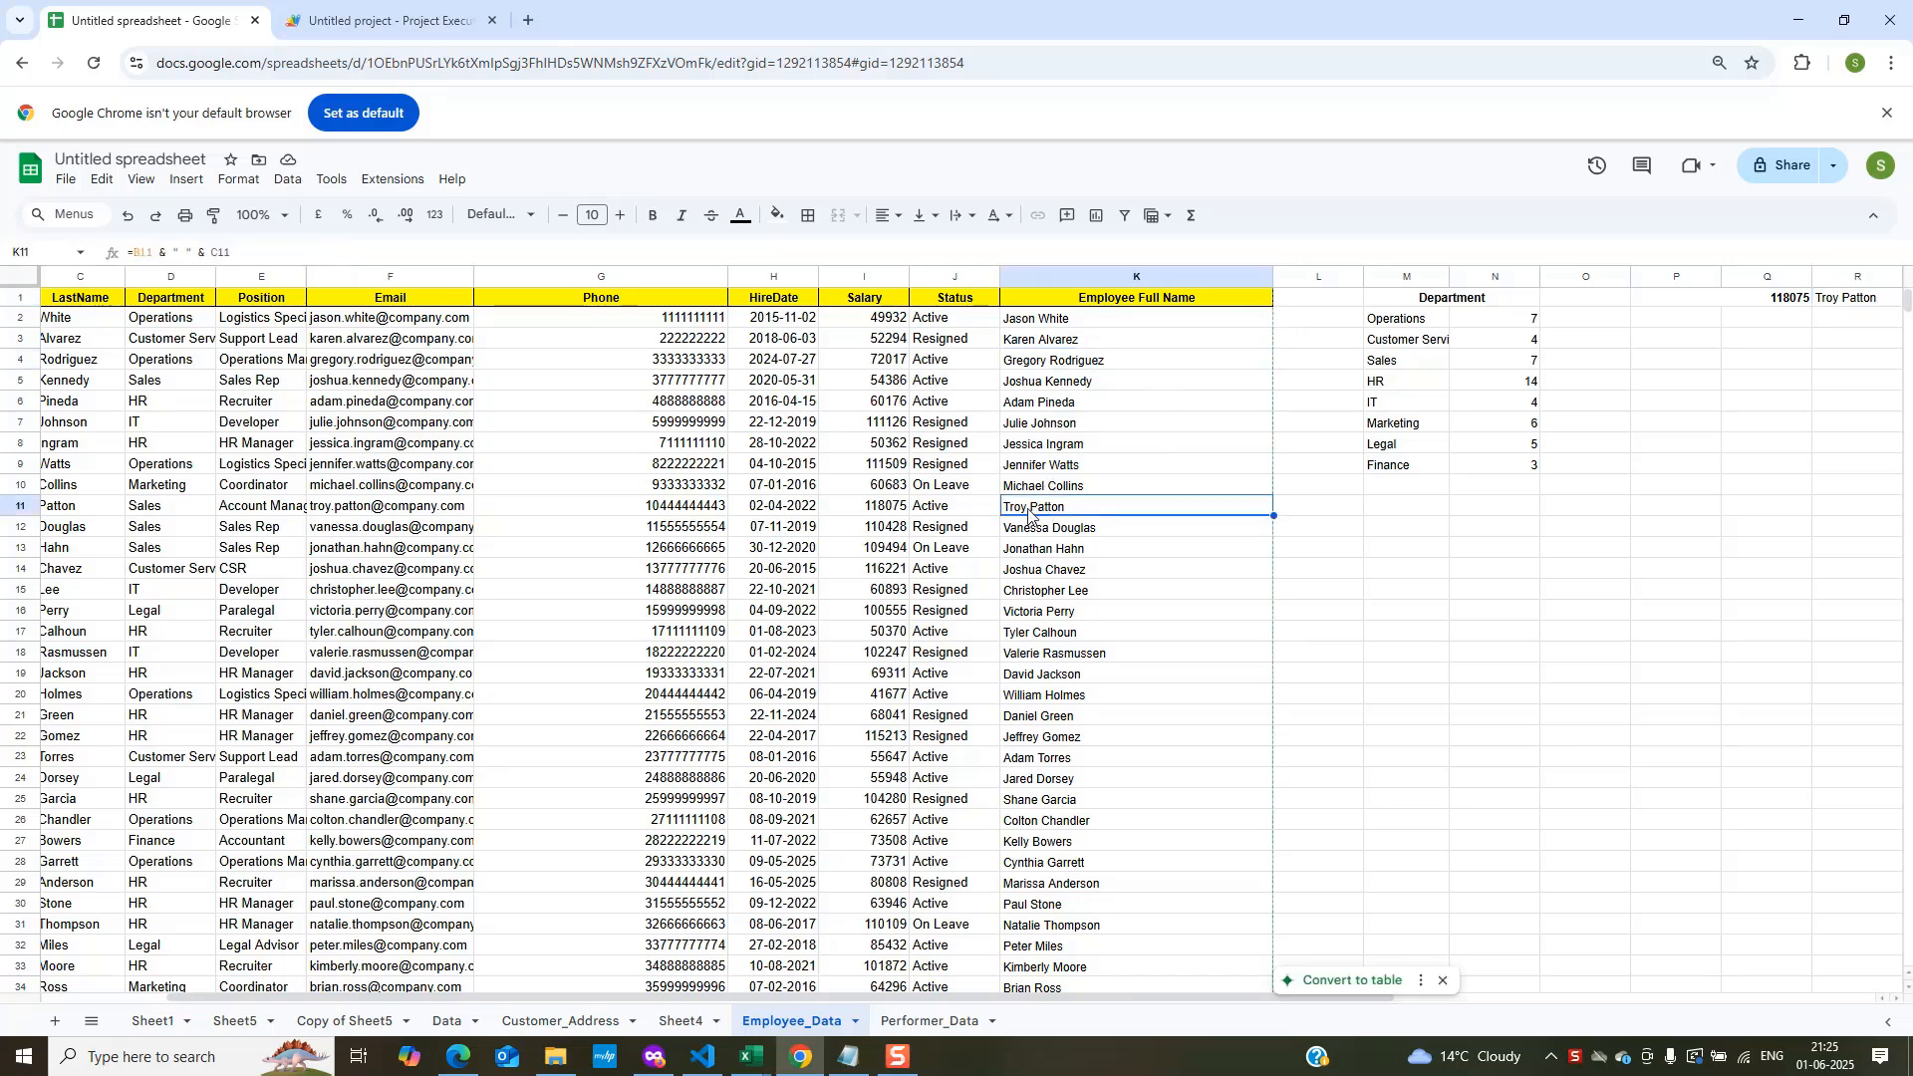
click(875, 509)
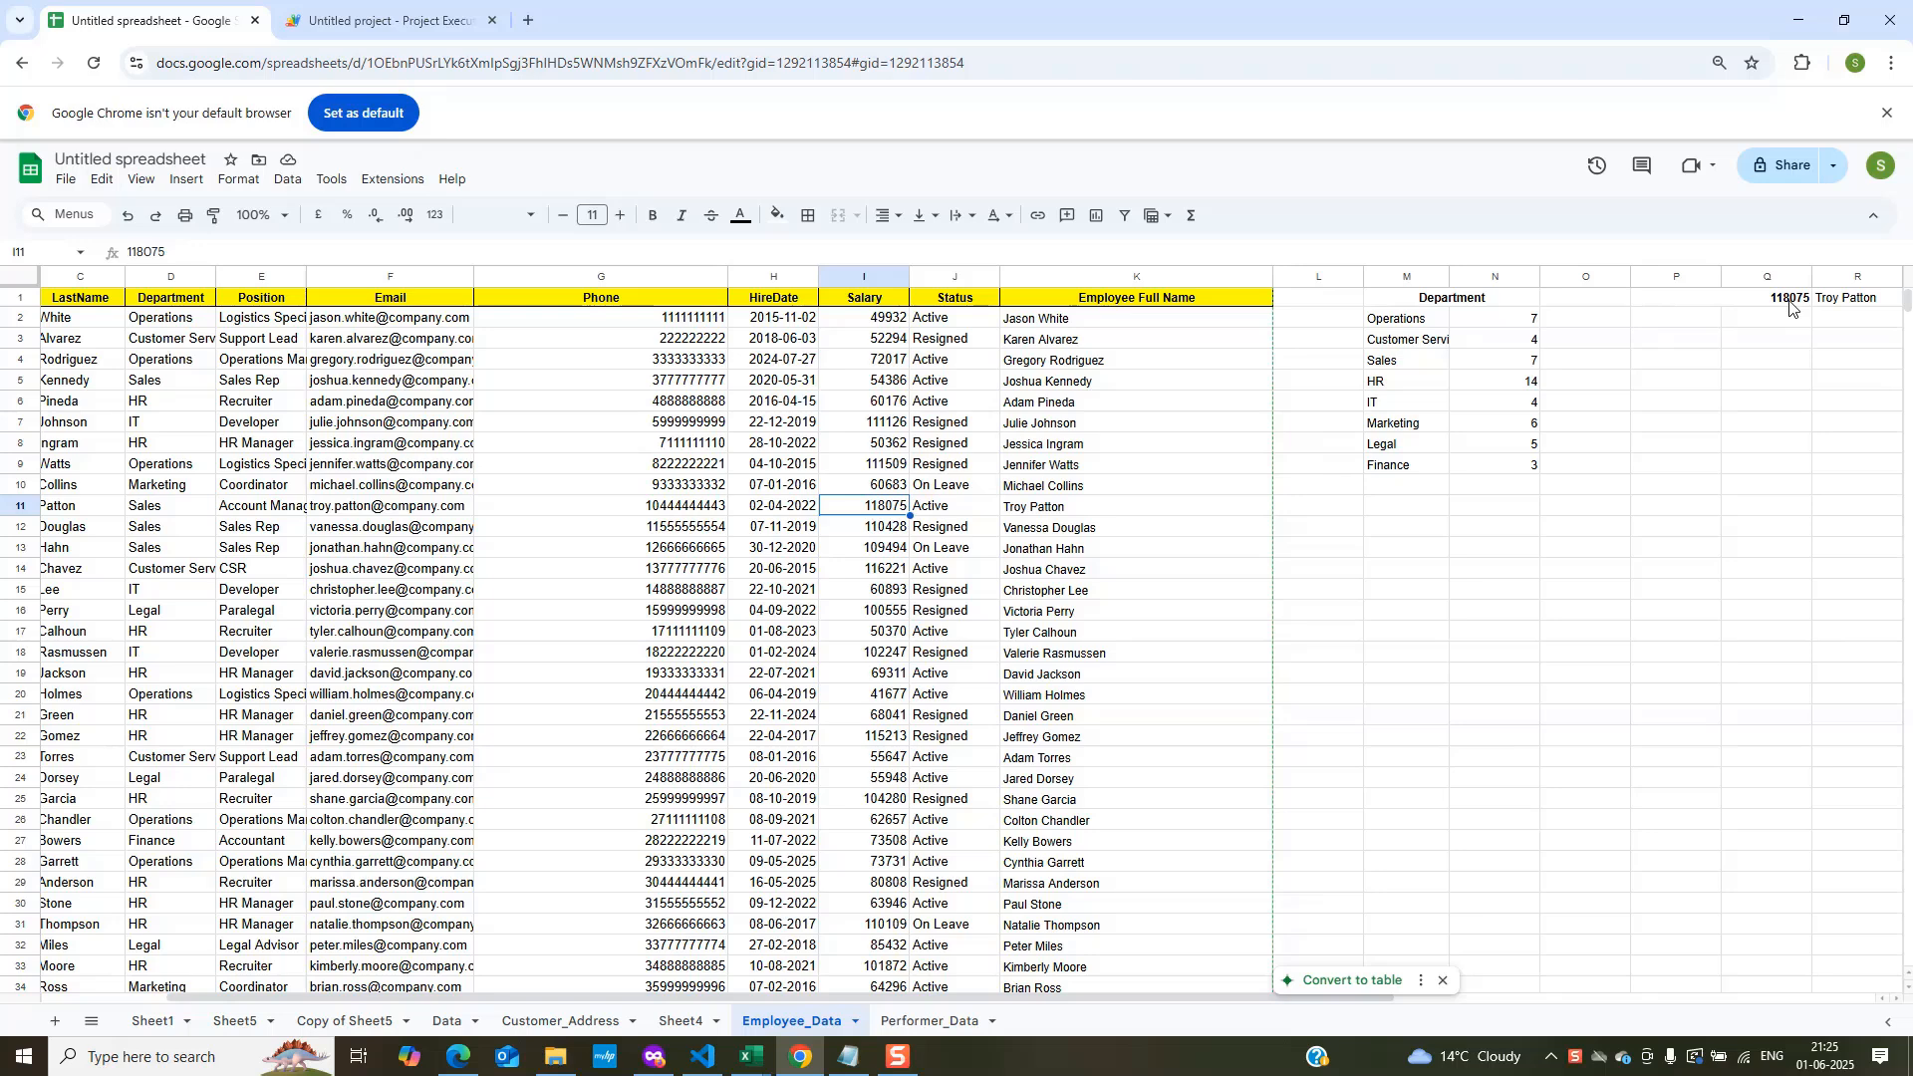
click(1075, 517)
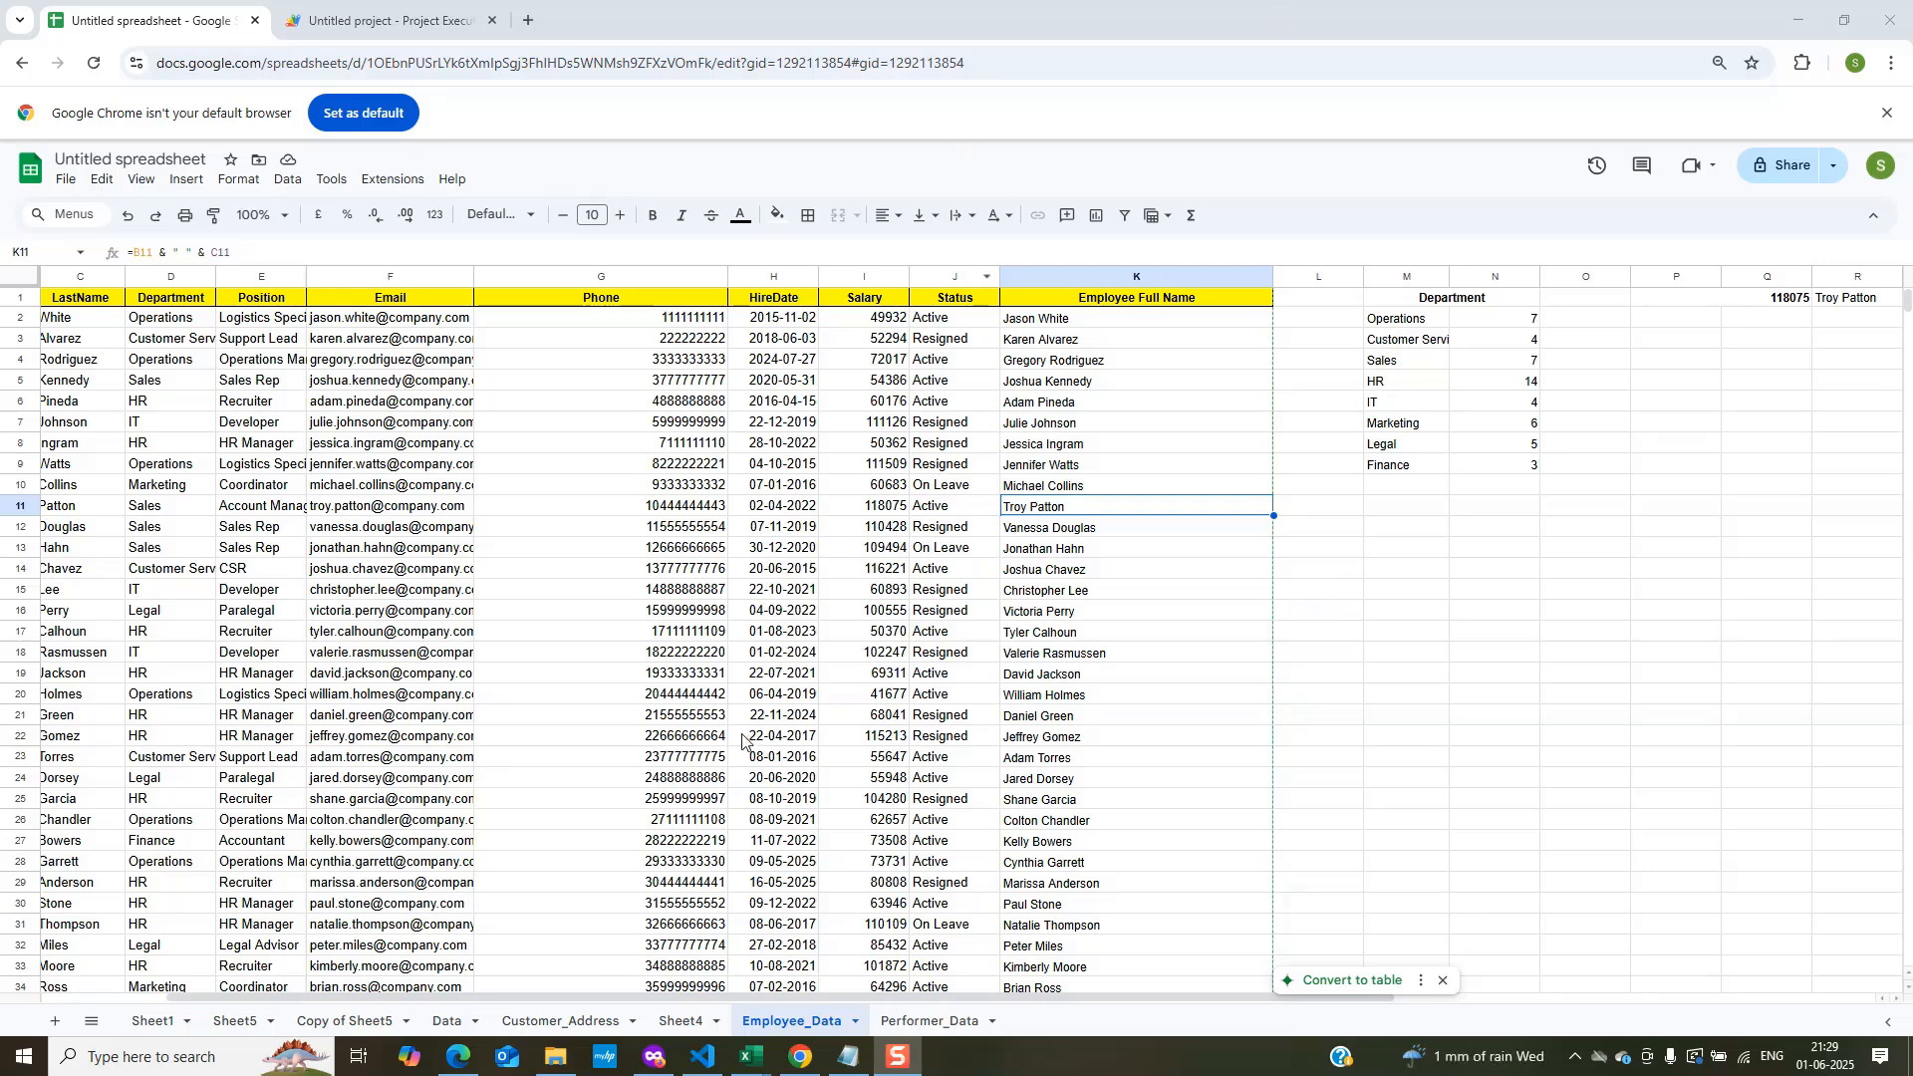
On the Performer_Data sheet, enter in B2 the request "Refer sheet Employee_data and fetch me name of Employee (column K) with Employee ID mentioned in A2".
click(939, 1021)
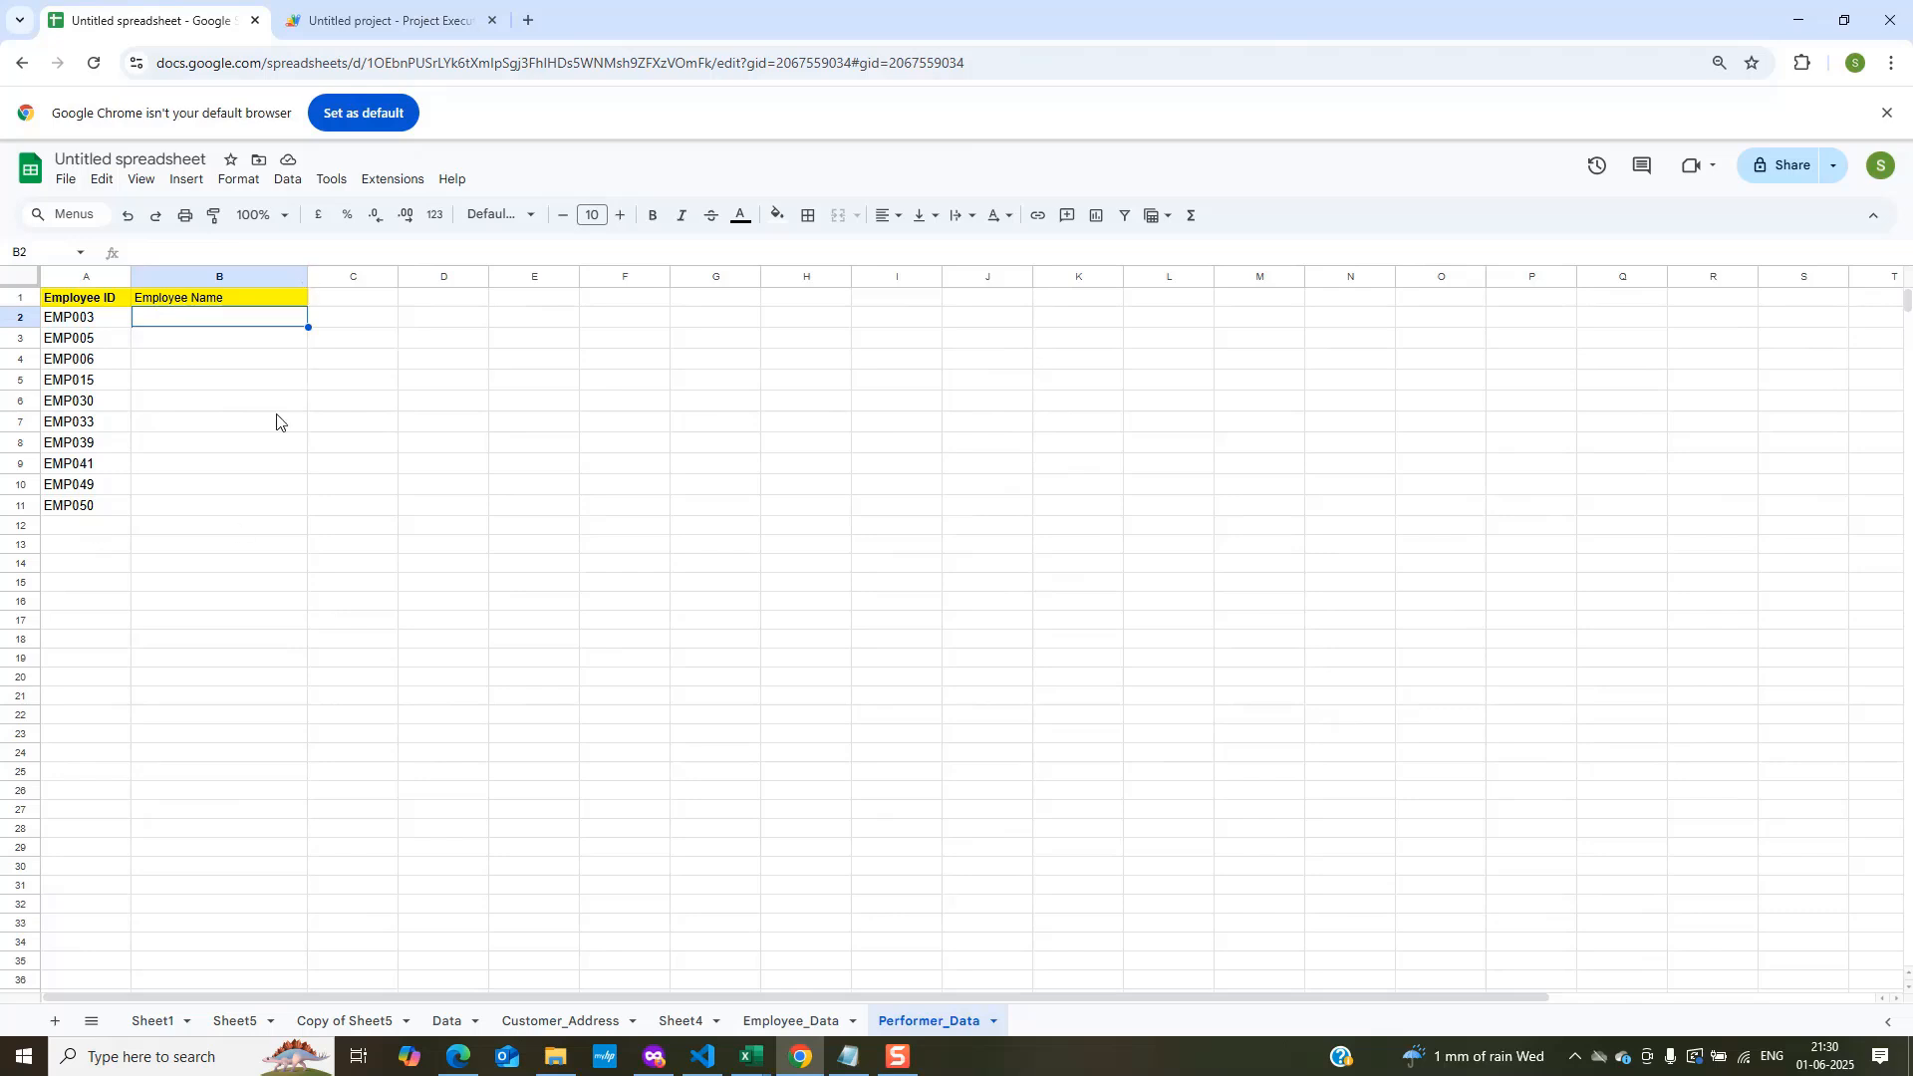
click(808, 1023)
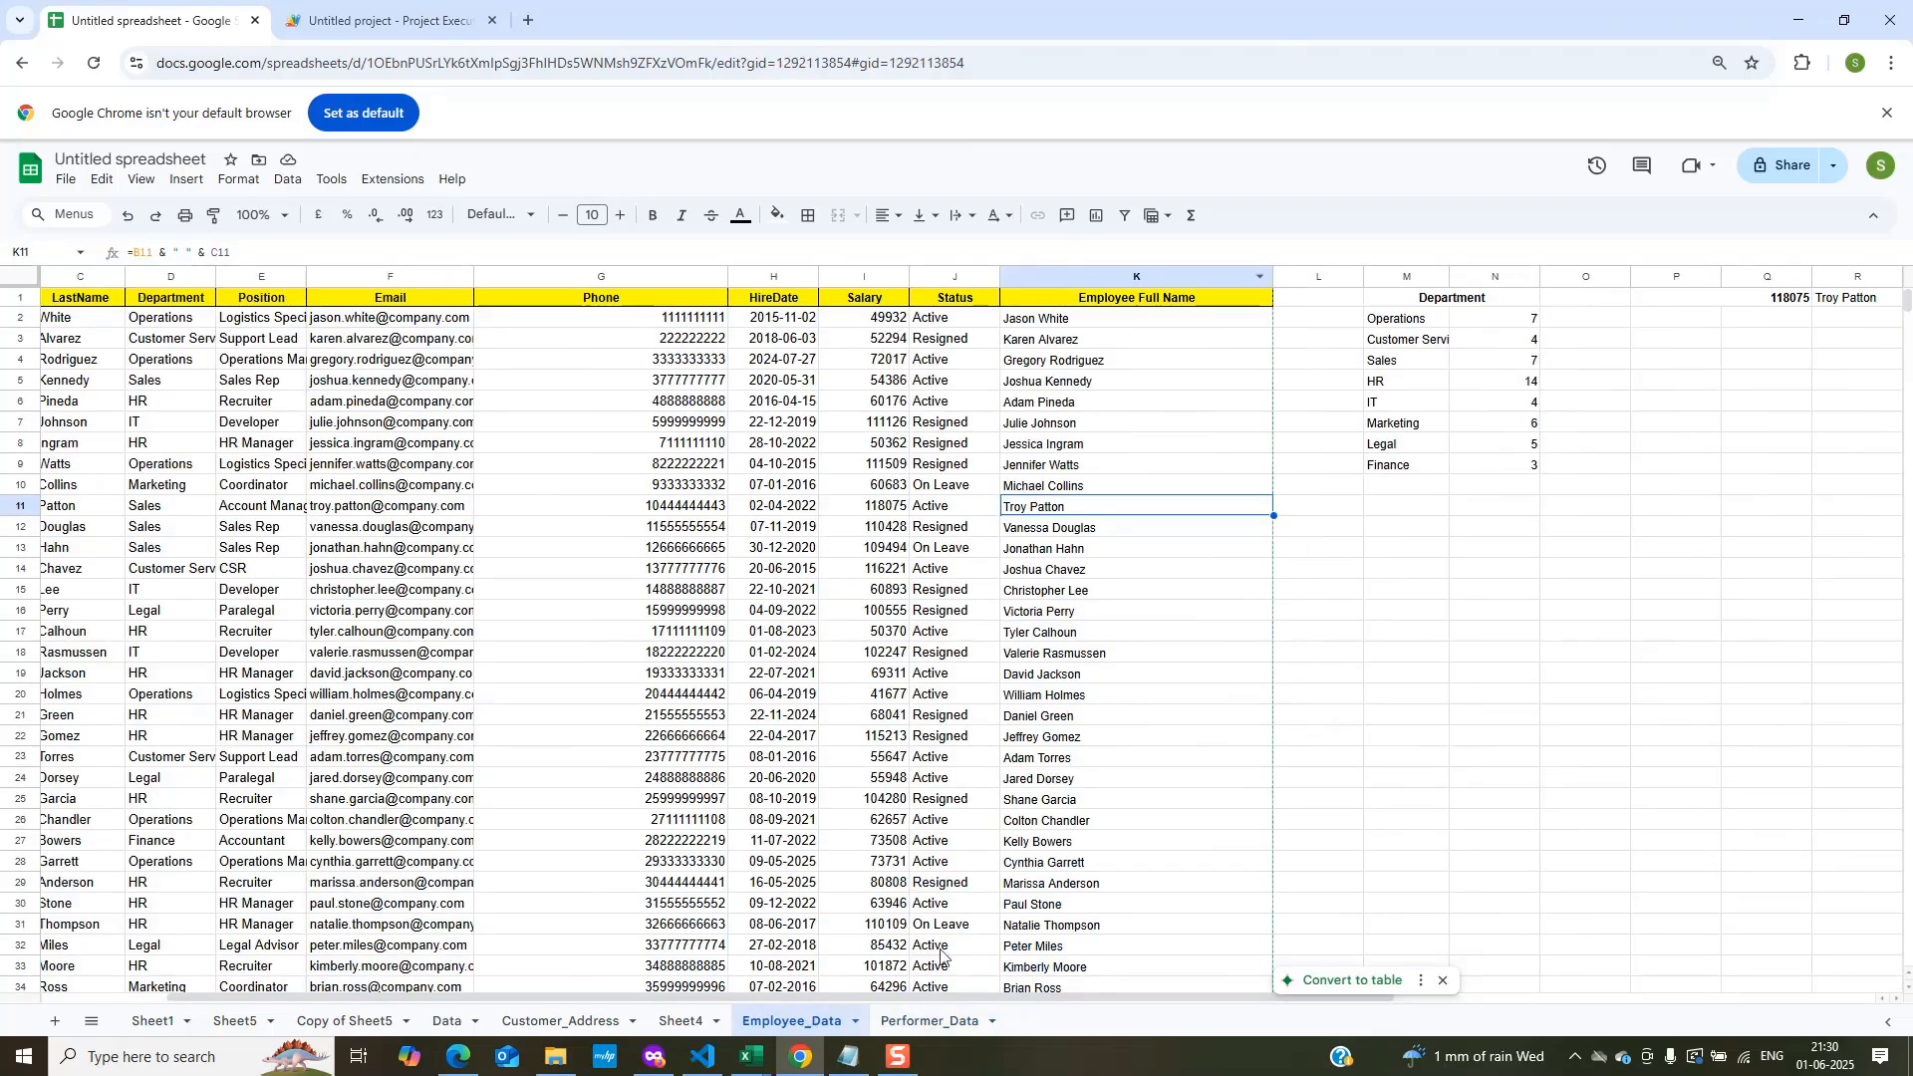
click(923, 1023)
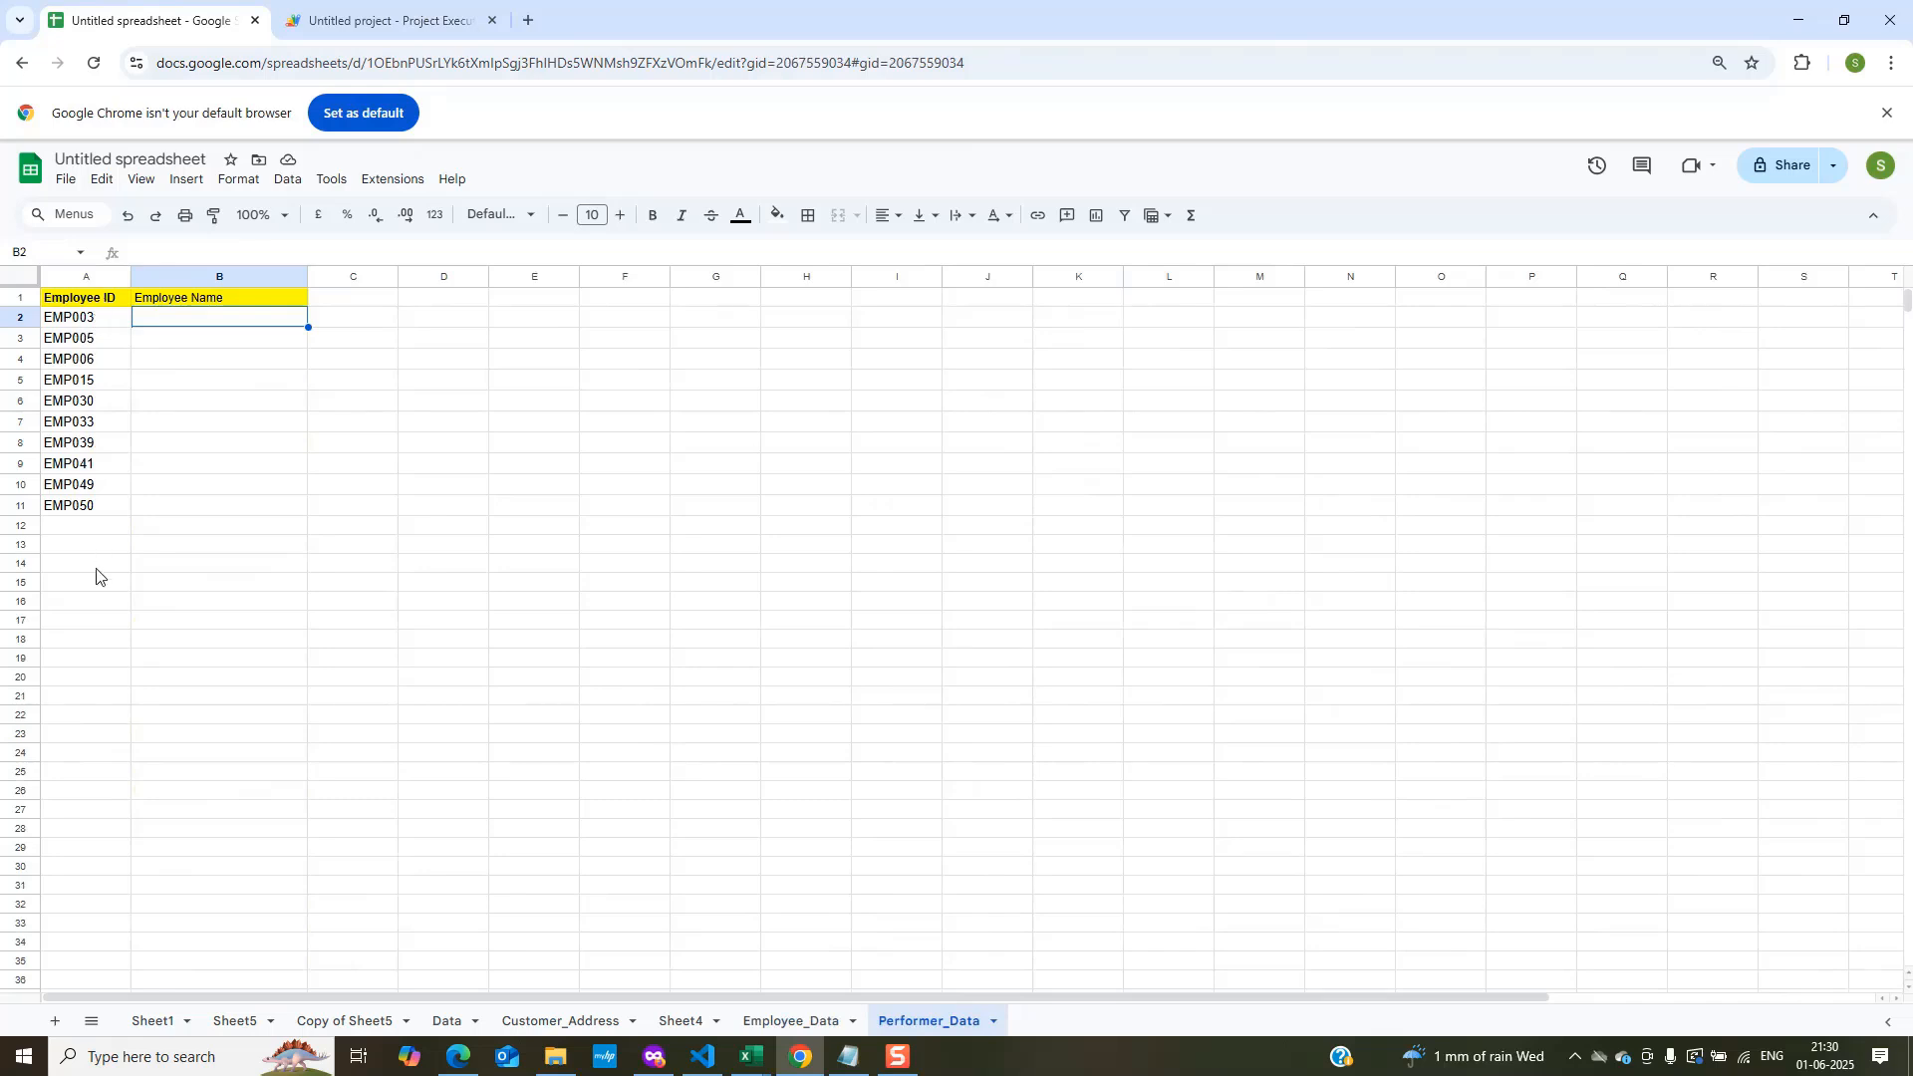
double_click(182, 319)
text(Refer sheet Employee_data and fetch me name of Employee (column K) with Employee ID mentioned in A2)
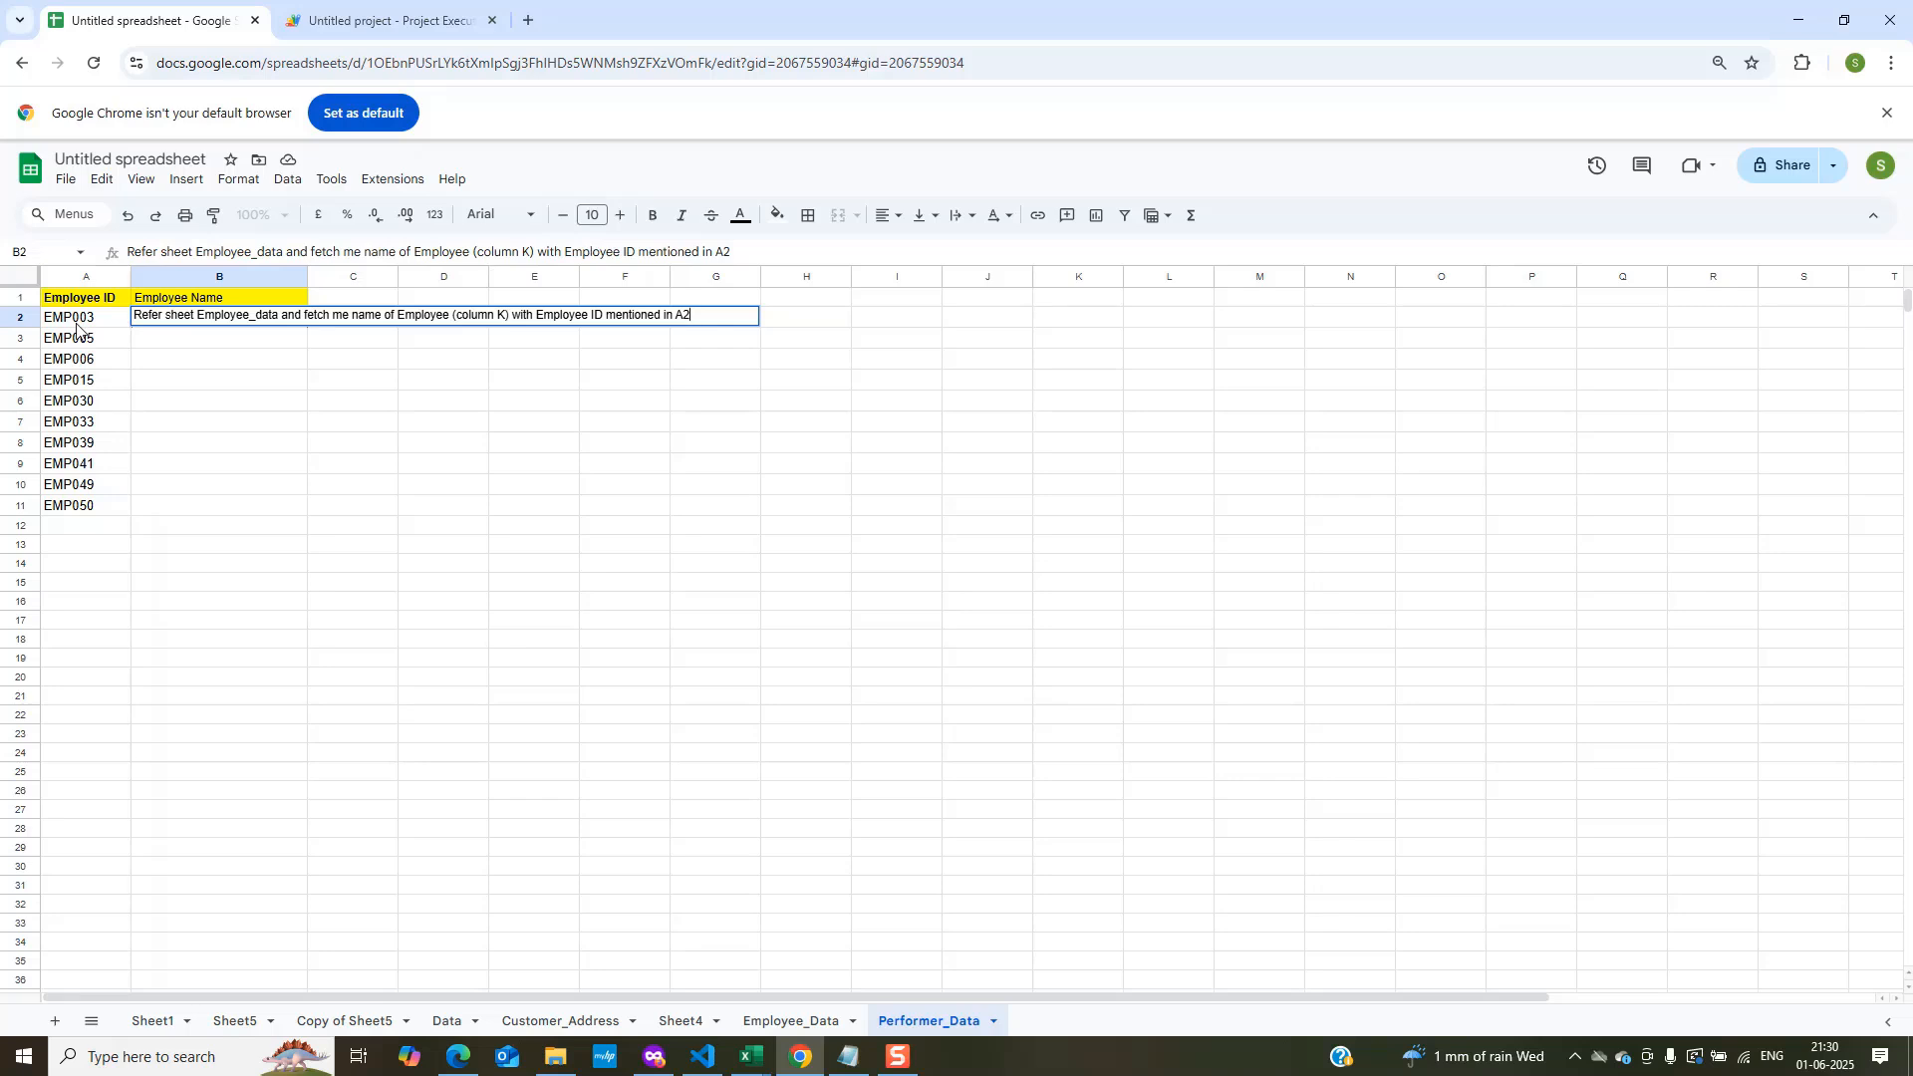
key(Return)
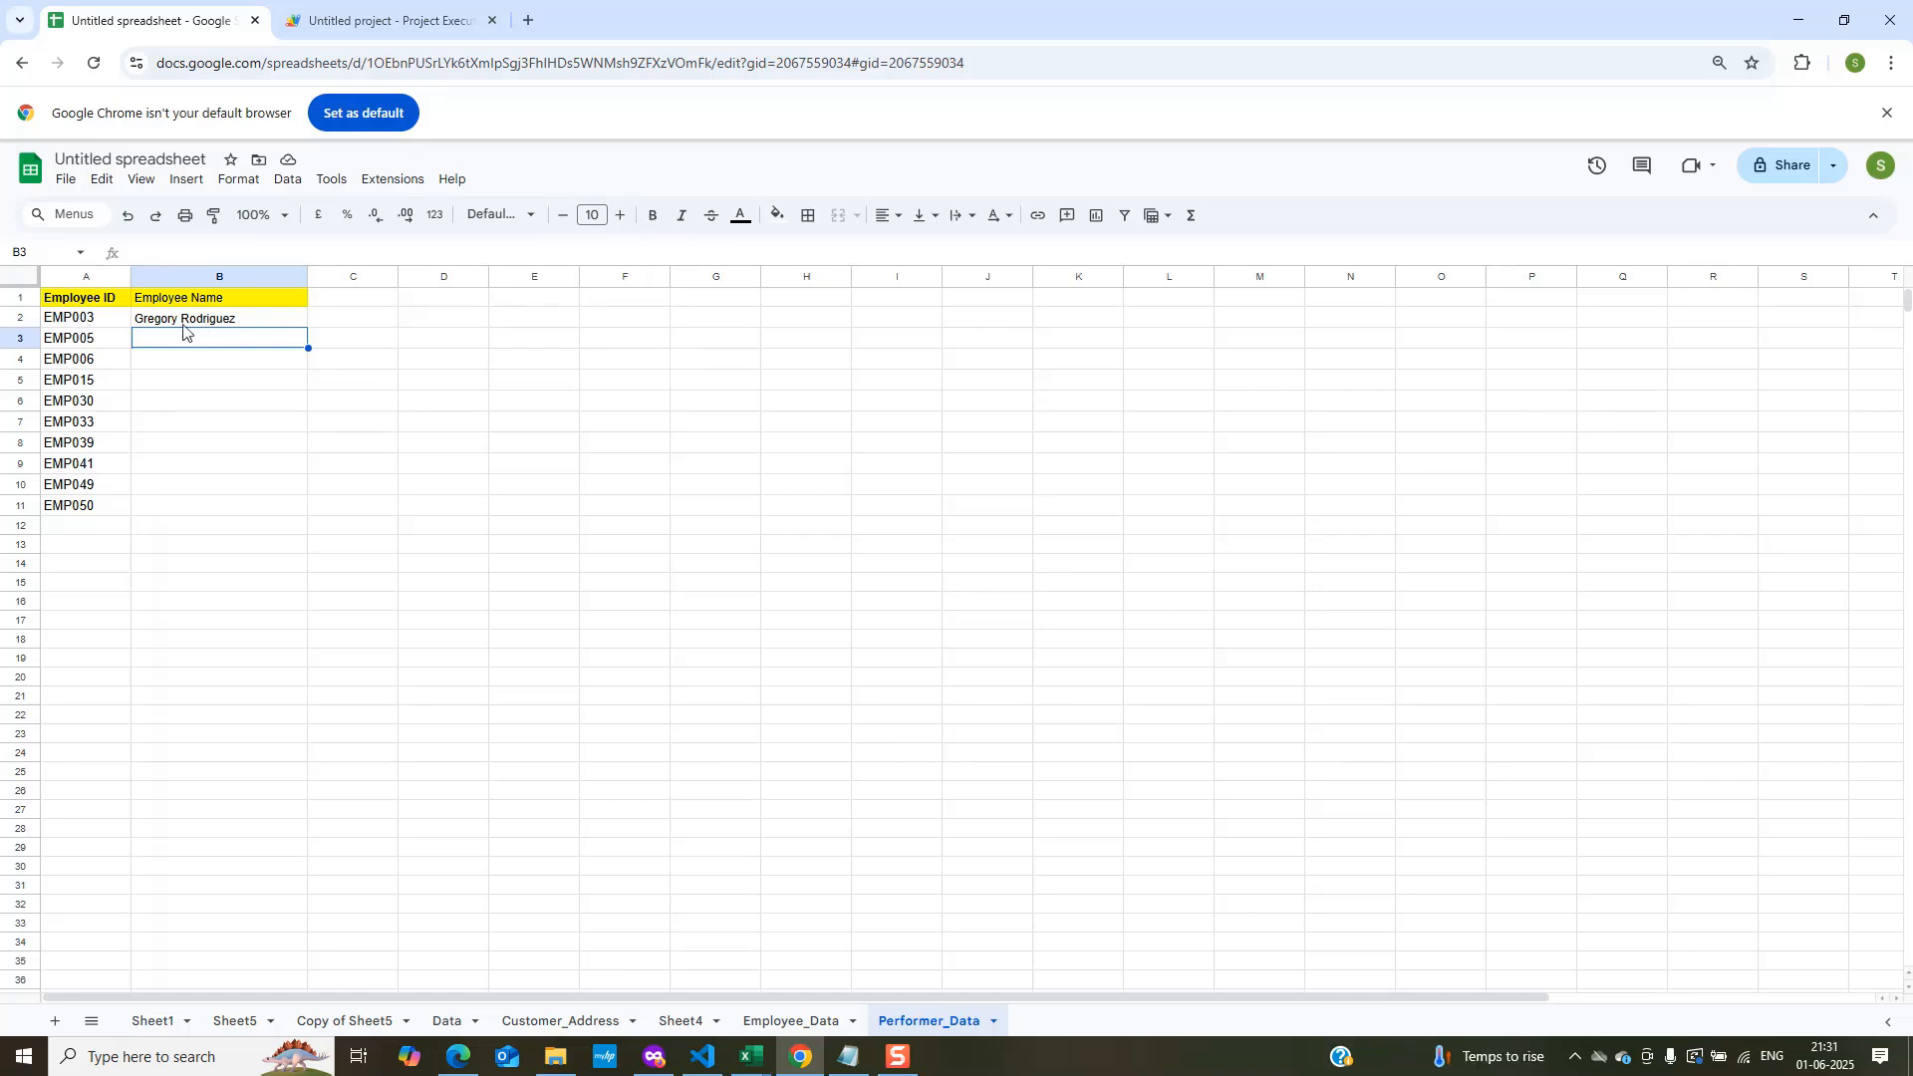
Check the name fetched for the first performer against row 4 of Employee_Data, comparing the ID in column A with the full name in column K.
click(810, 1023)
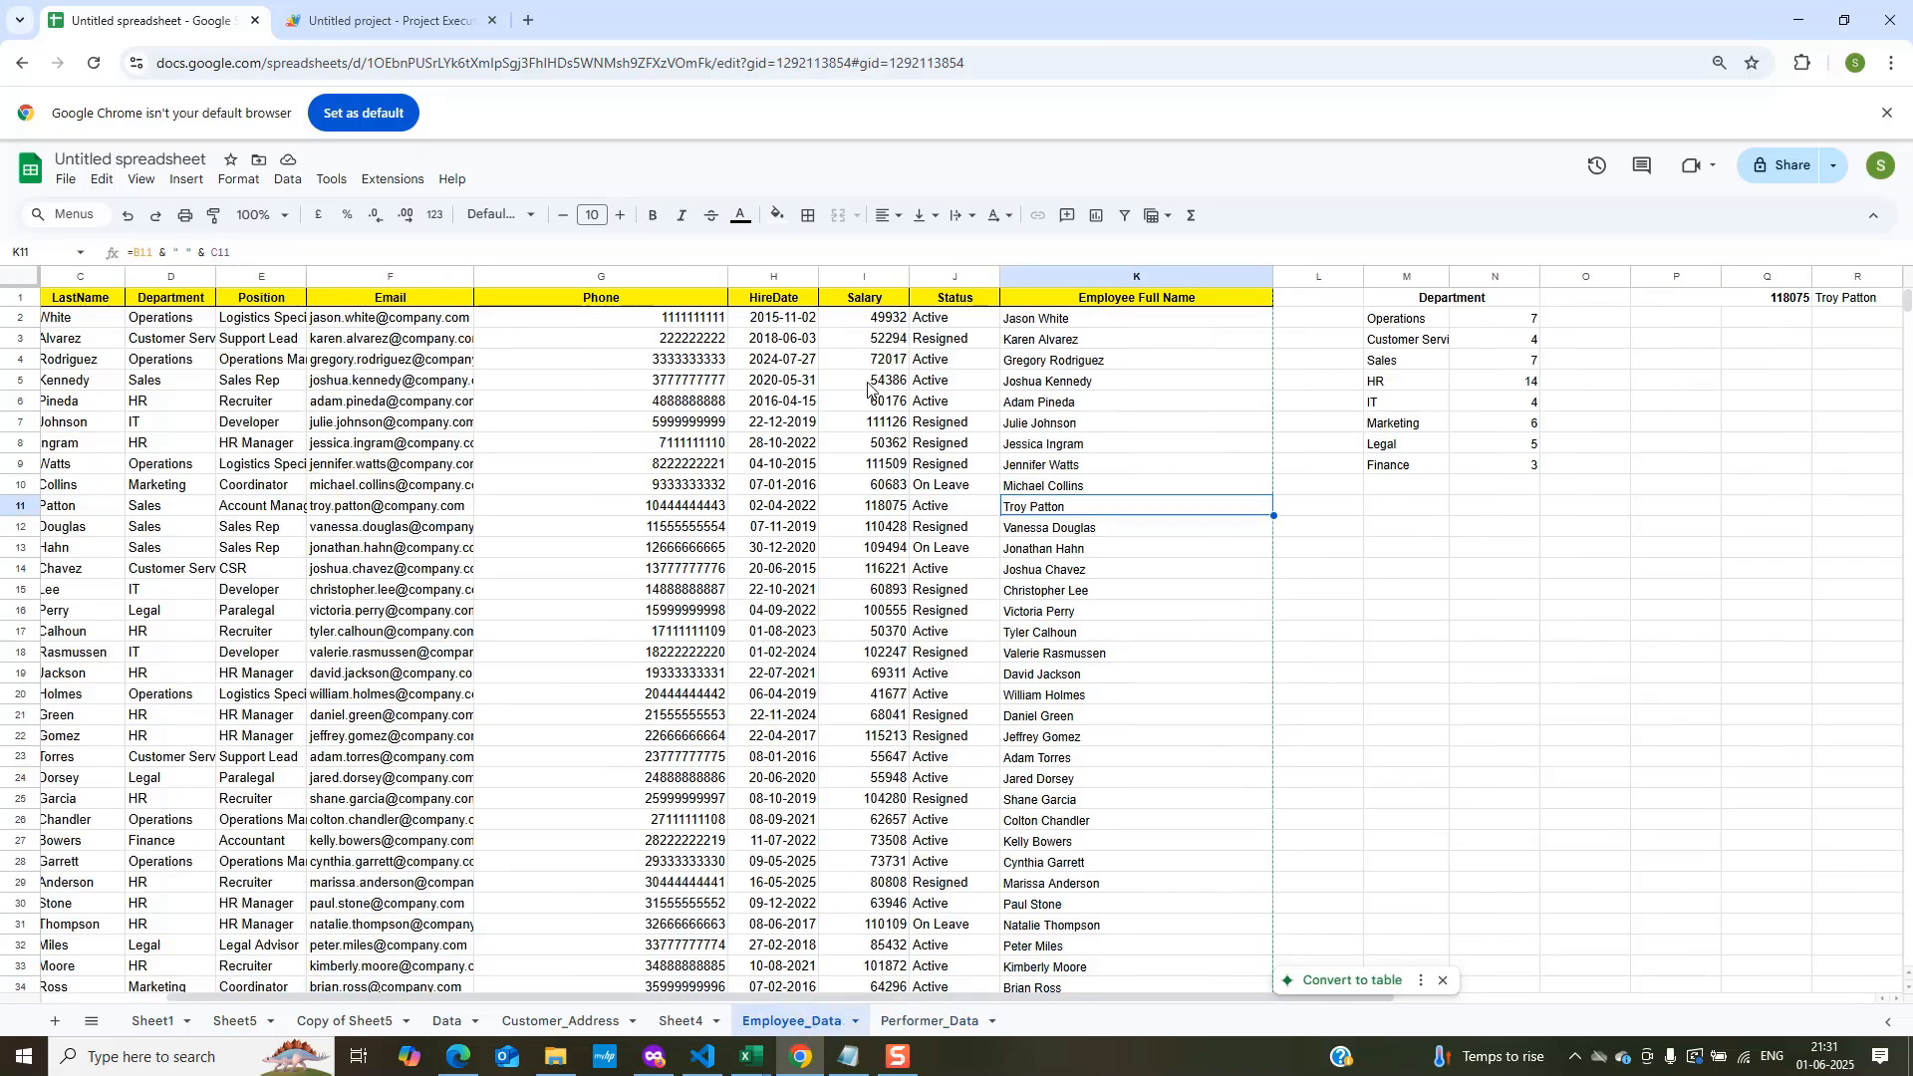
click(167, 378)
key(Left)
key(Left)
key(Left)
key(Up)
key(Right)
key(Right)
key(Right)
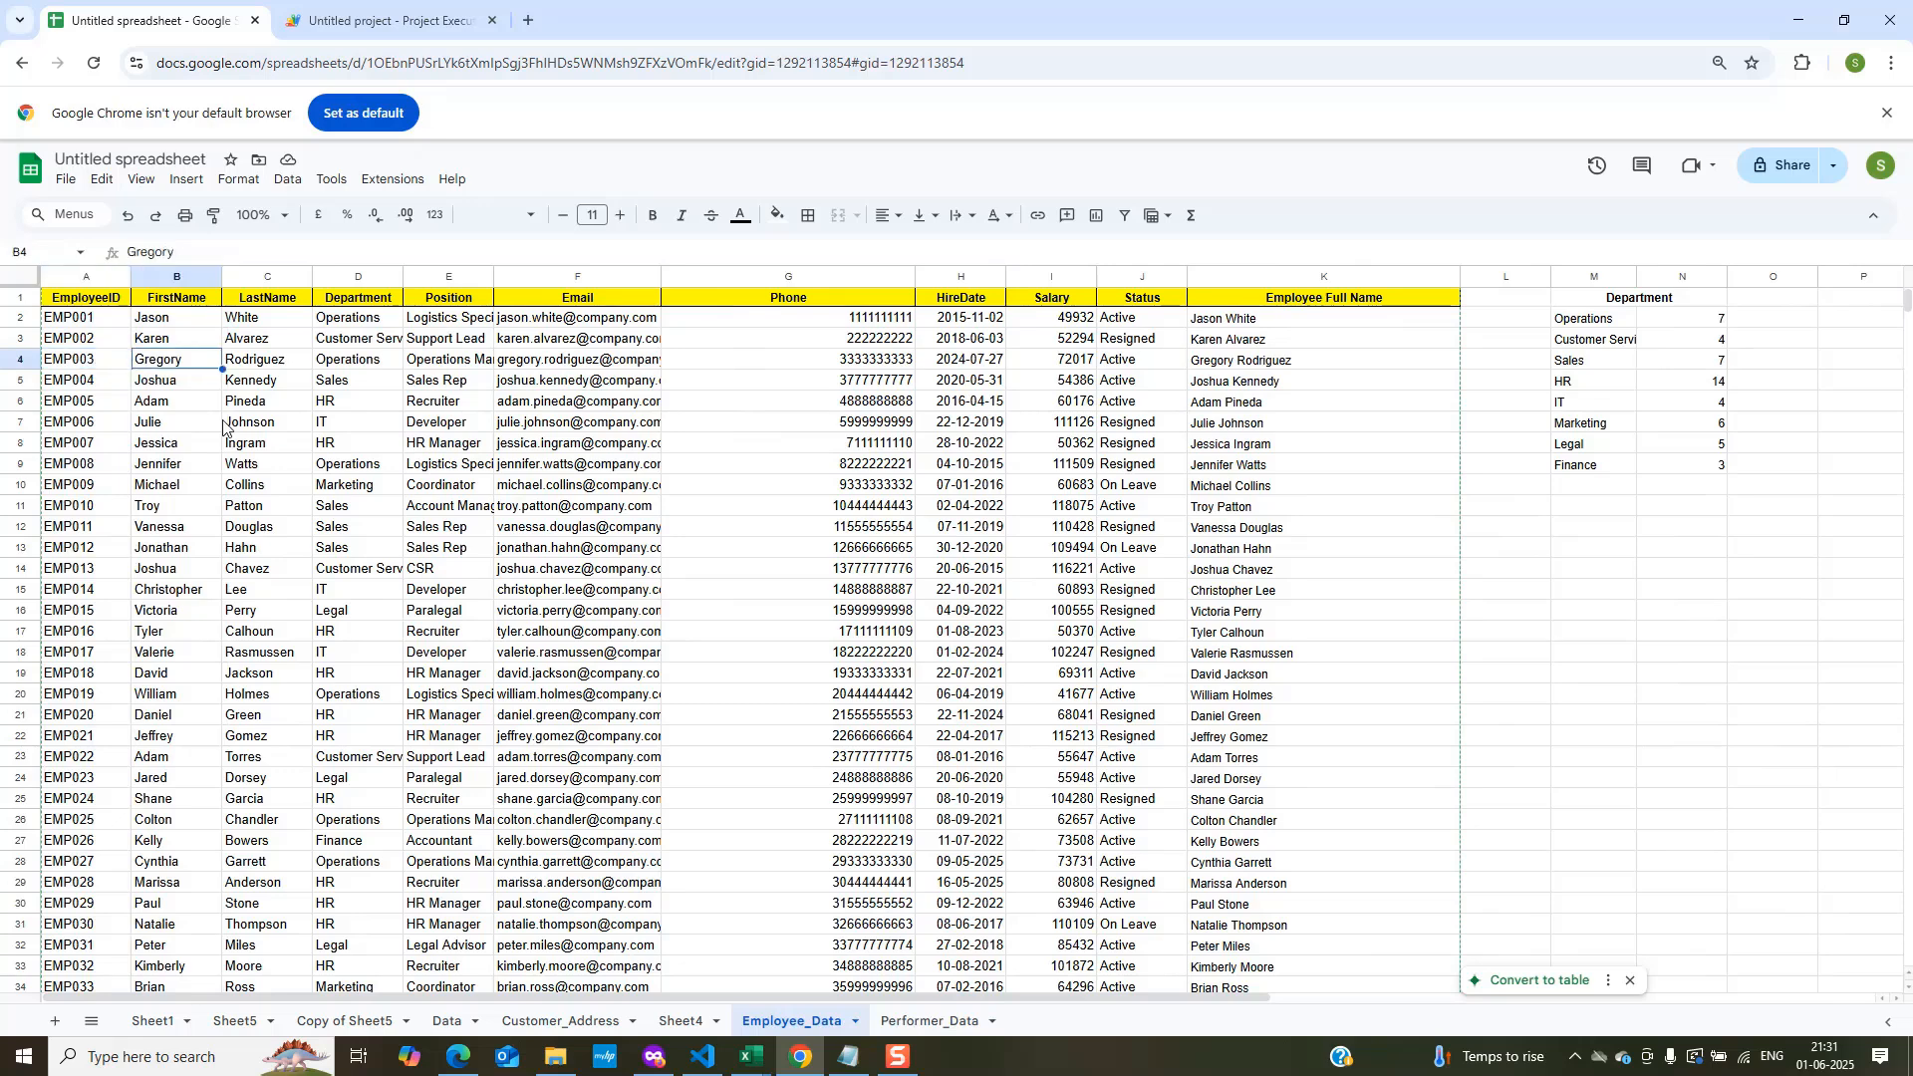
key(Right)
key(Right)
key(Right)
key(Right)
key(Right)
key(Right)
key(Right)
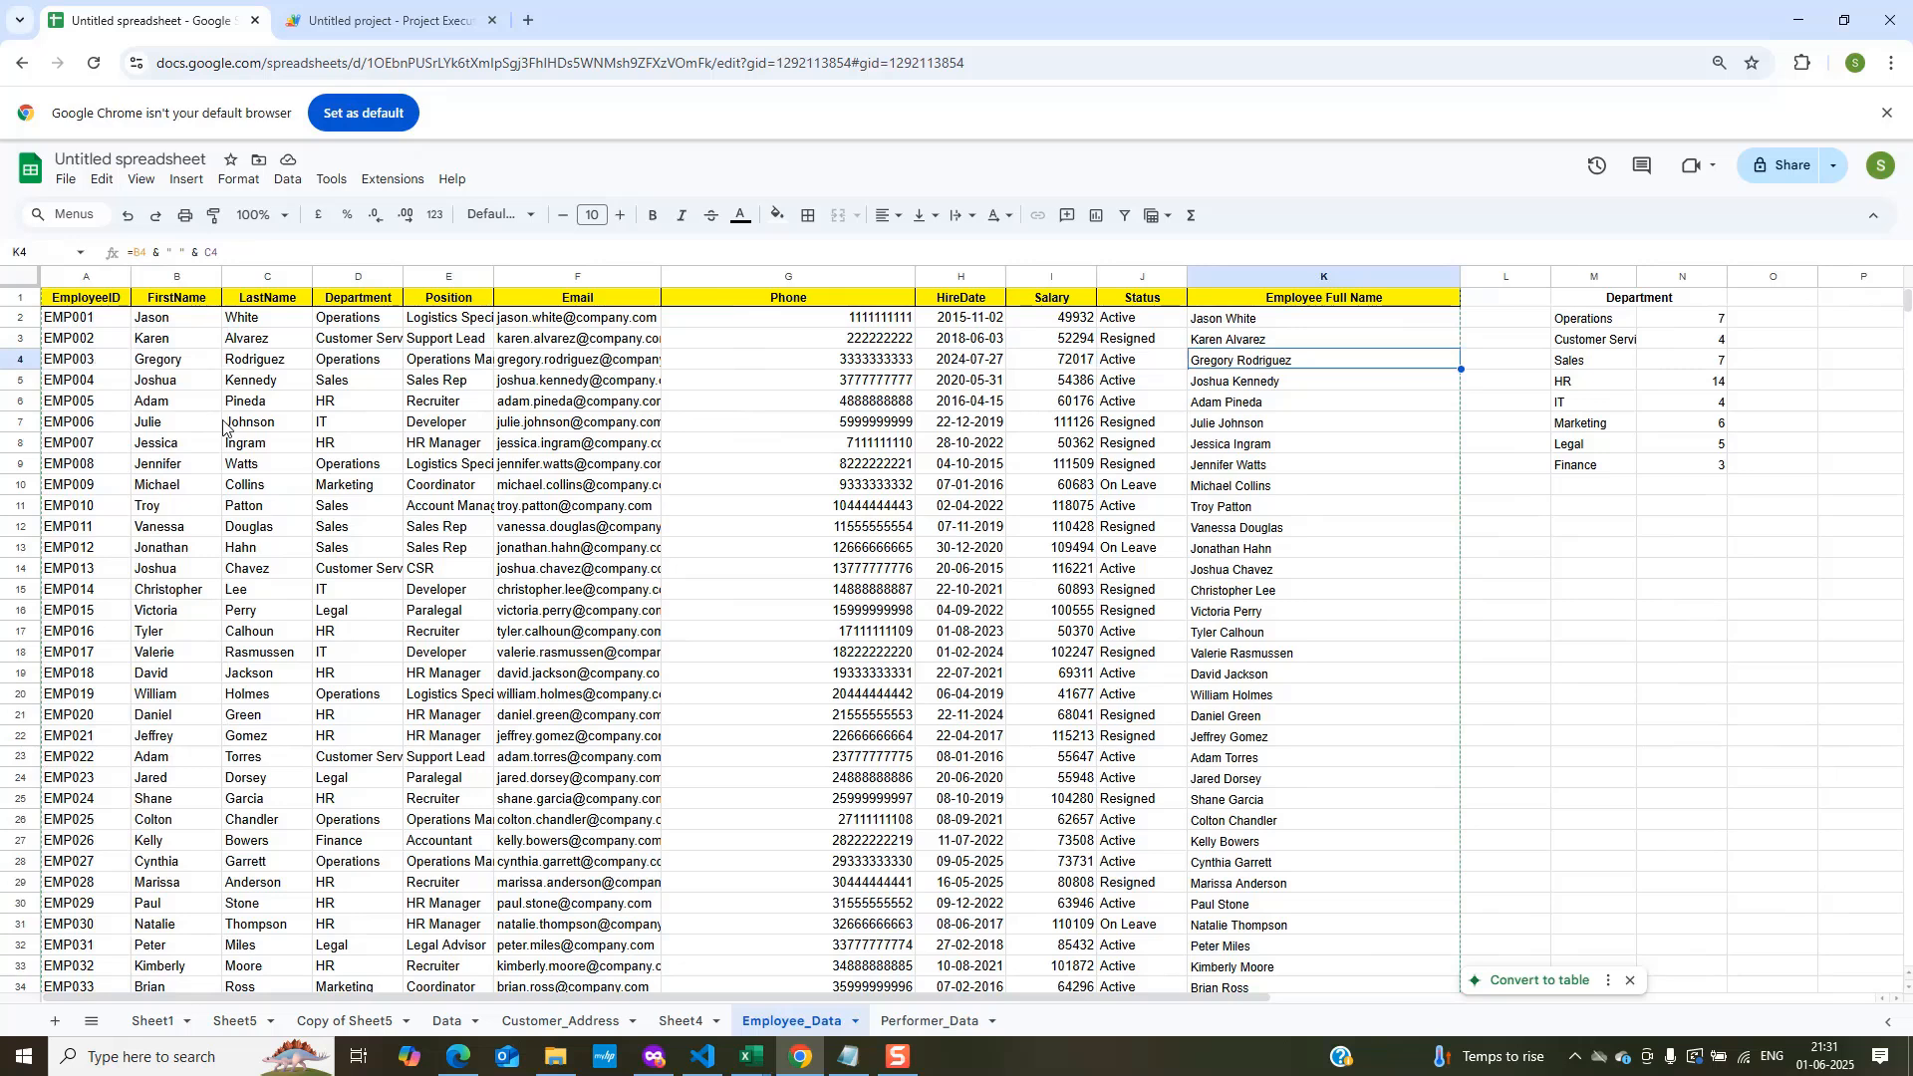
Fill the name lookup formula on Performer_Data from B2 down through B11 for all the listed employee IDs.
click(936, 1020)
click(224, 321)
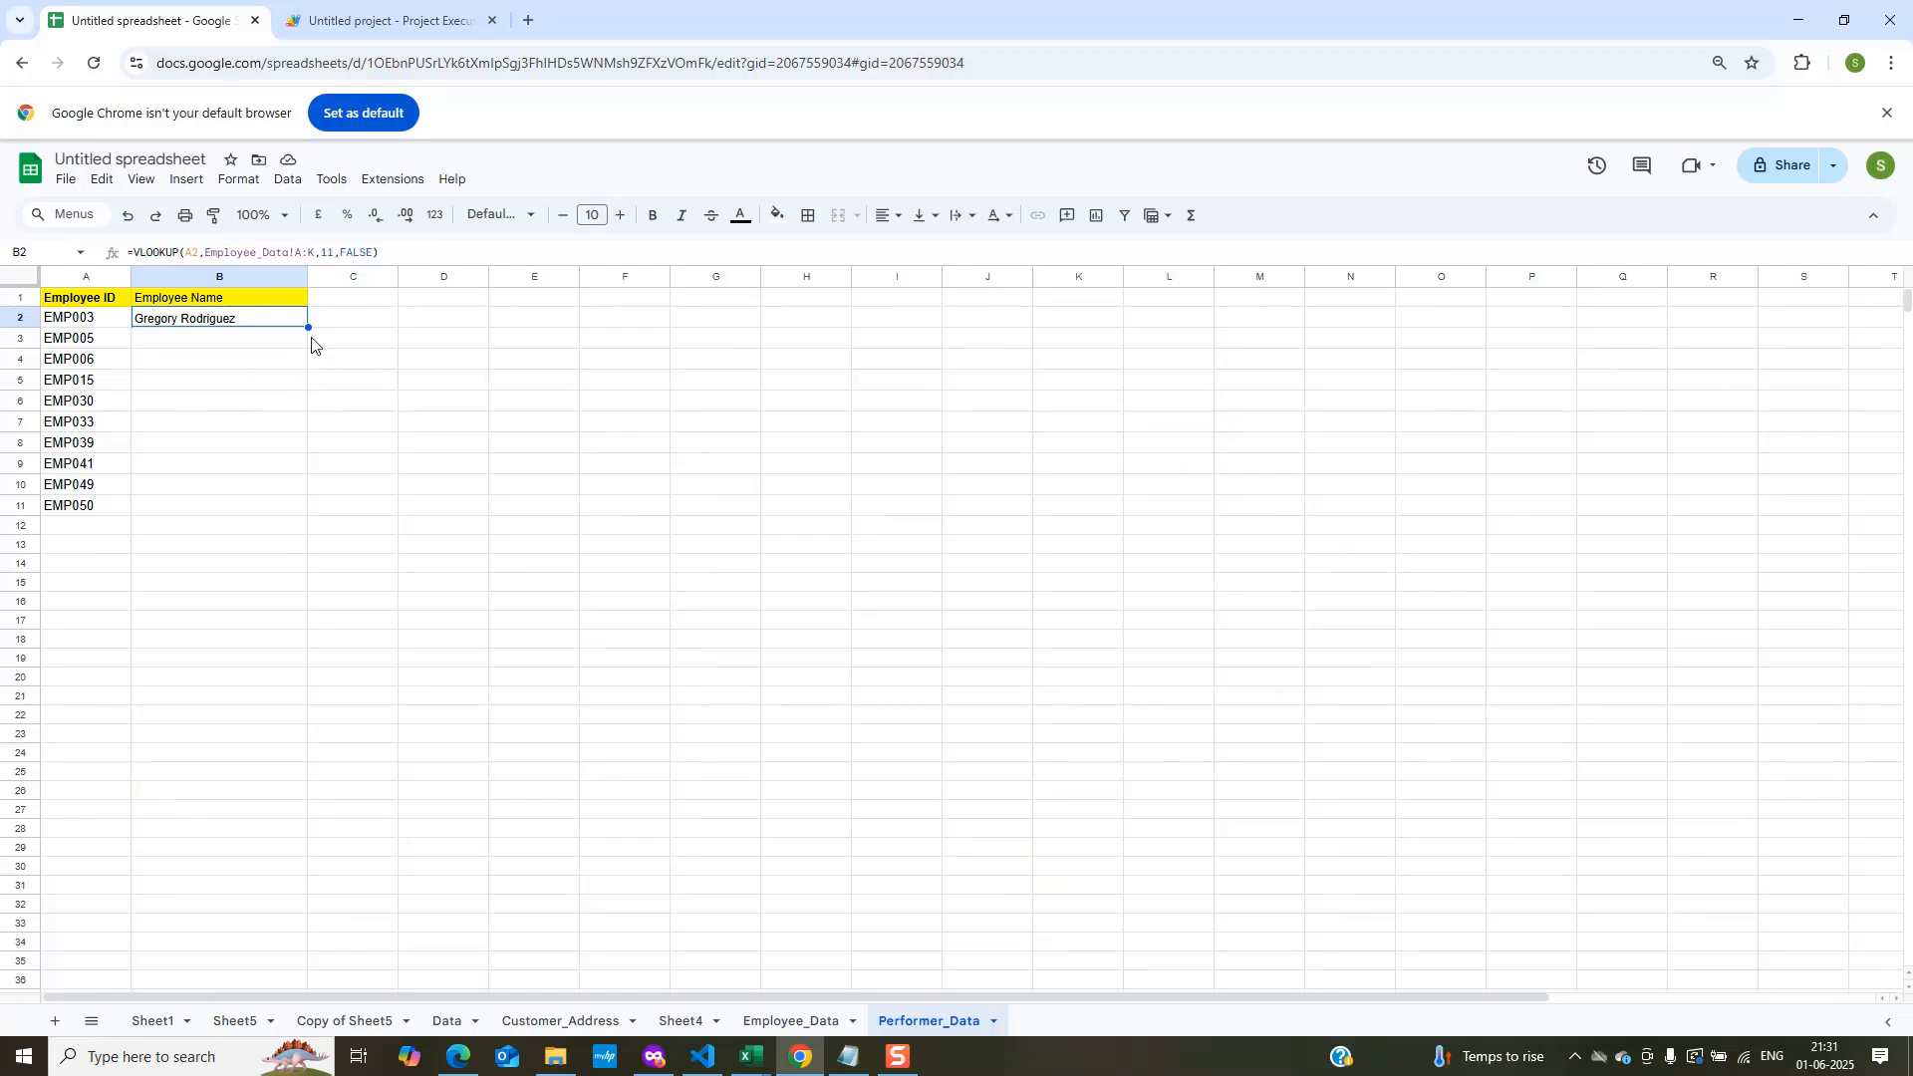
drag(307, 327, 294, 509)
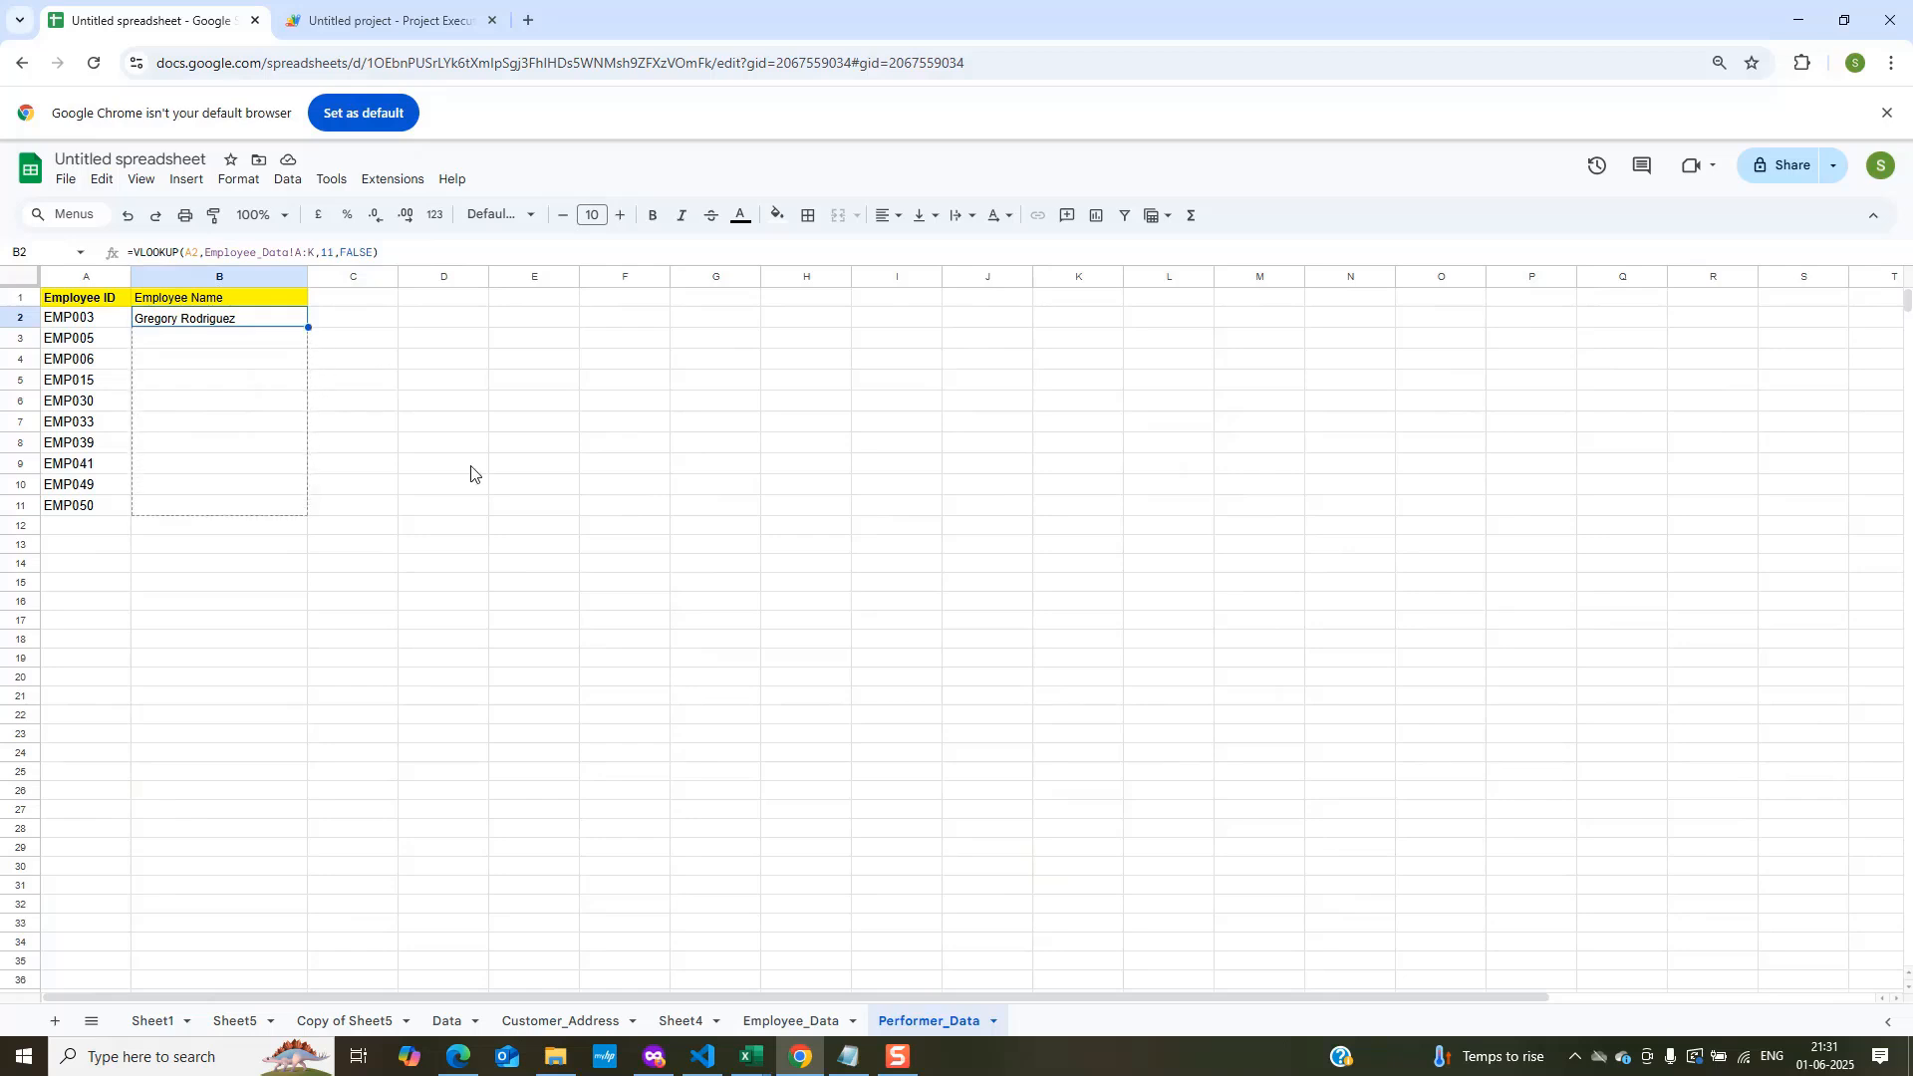